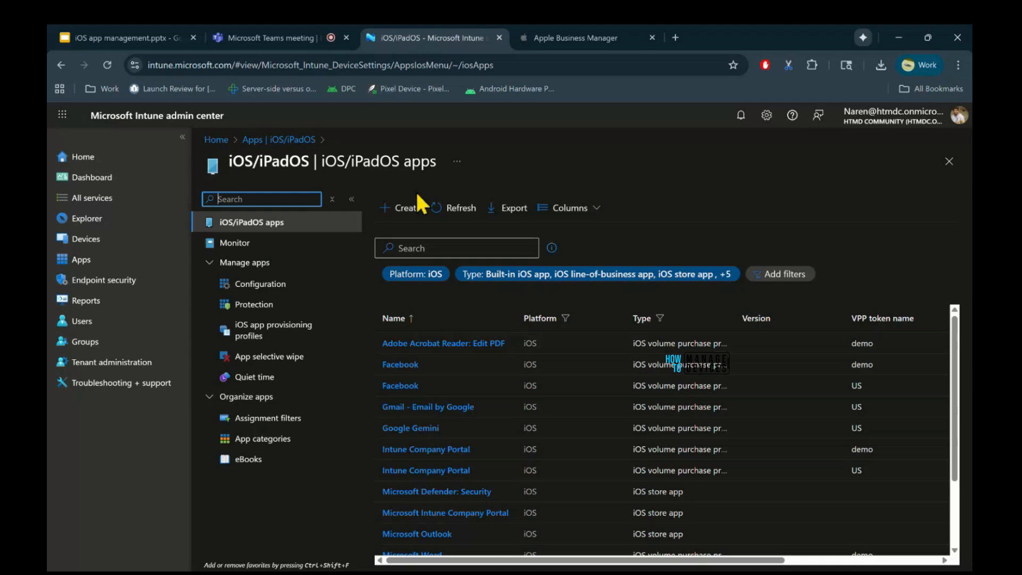
Start creating a new iOS/iPadOS app with the app type iOS store app.
left_click(400, 217)
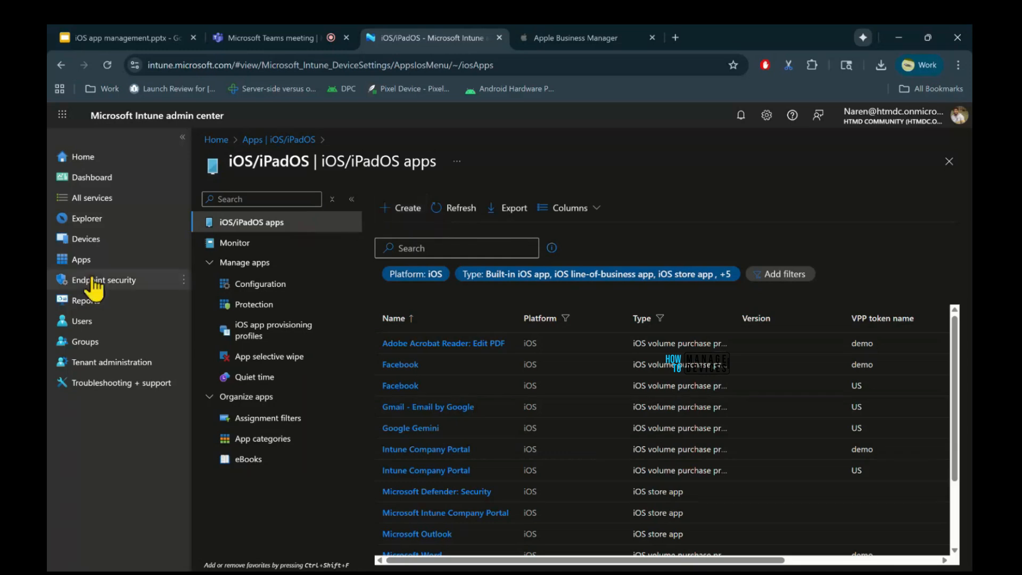
left_click(81, 259)
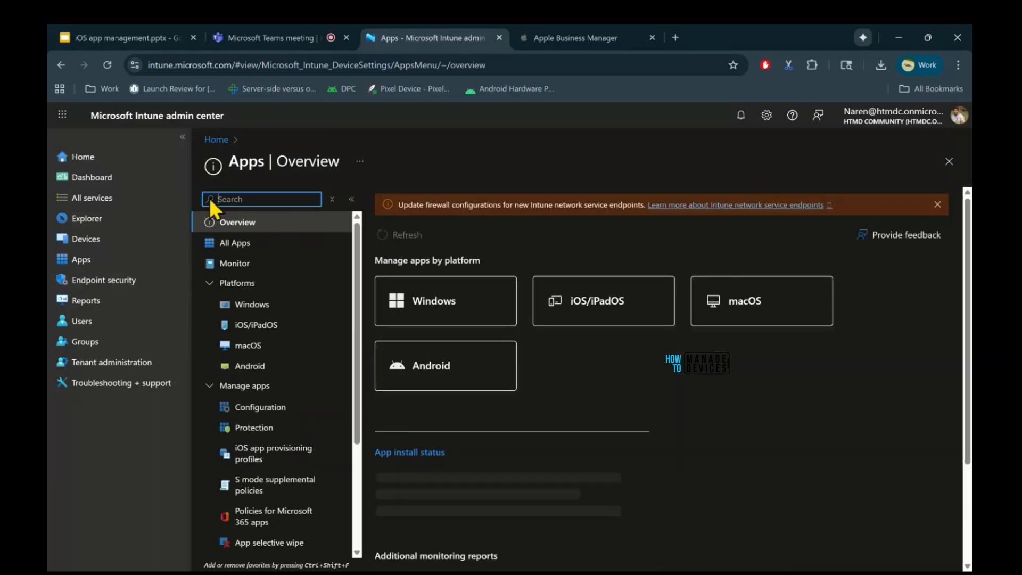
left_click(255, 336)
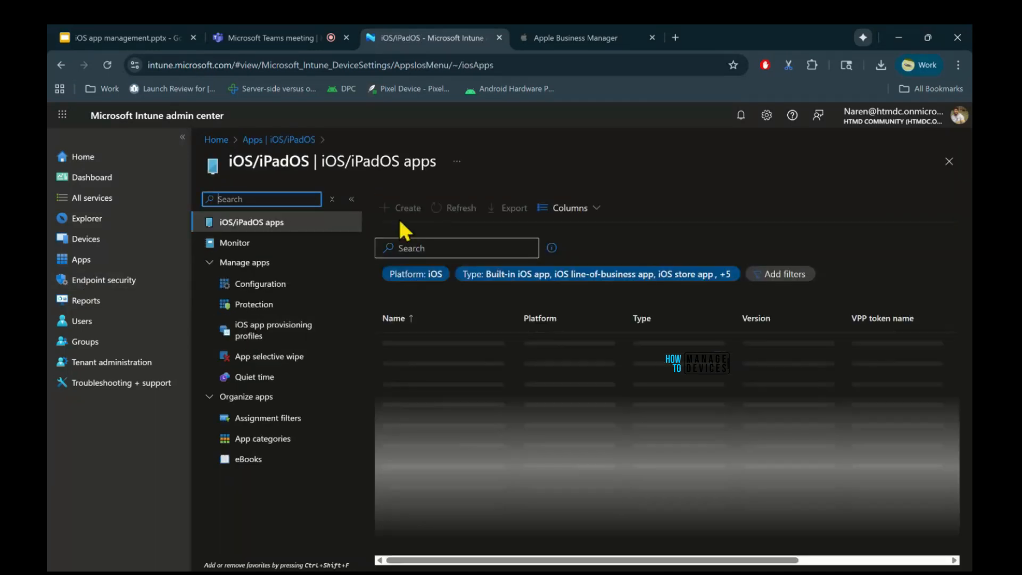
left_click(406, 214)
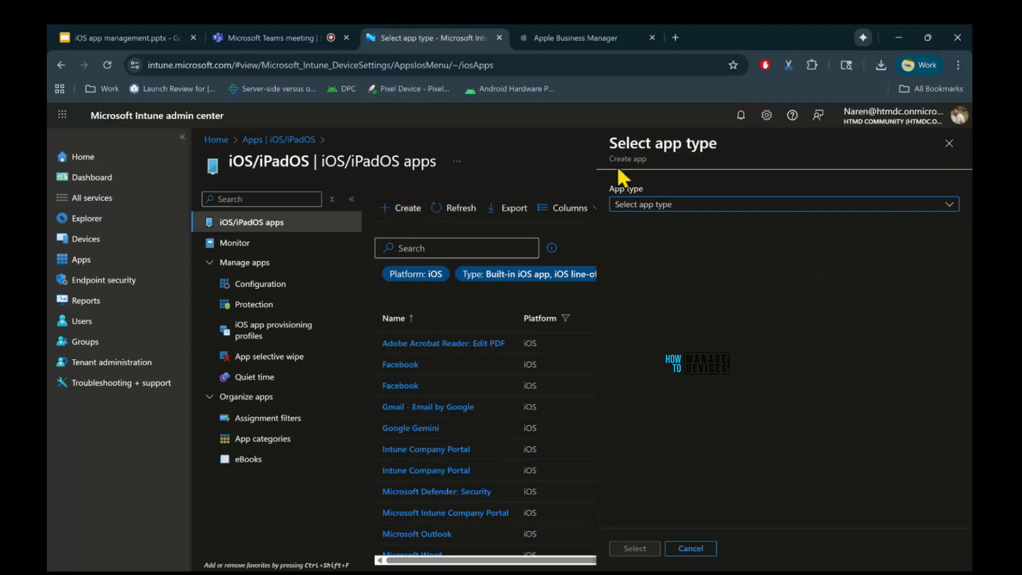
left_click(680, 205)
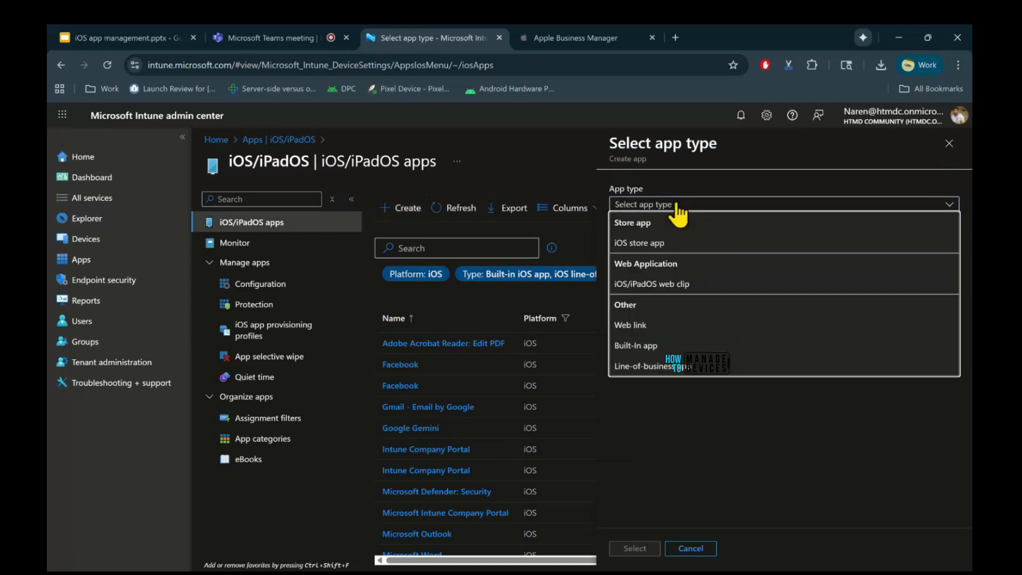
left_click(667, 246)
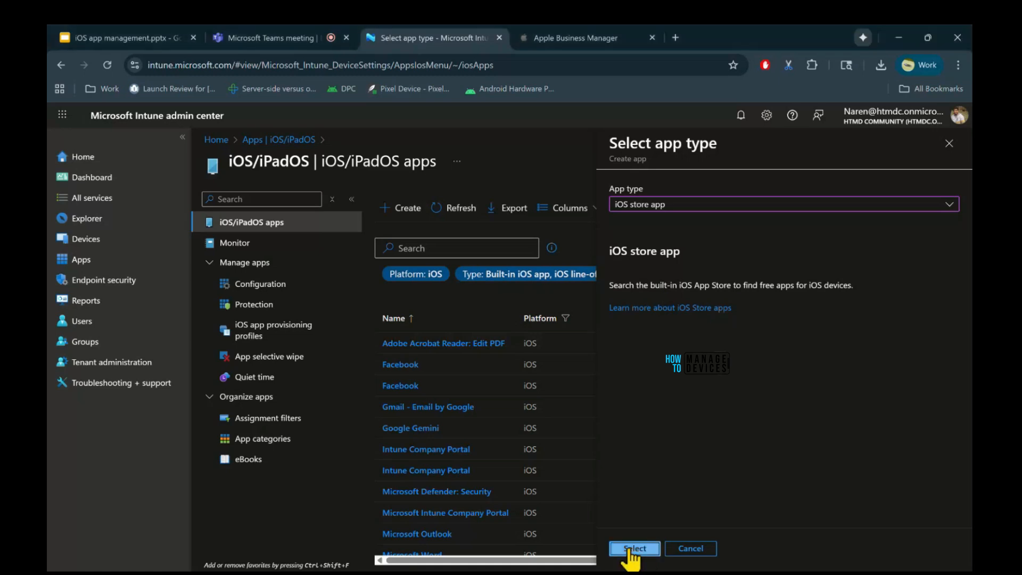
left_click(633, 549)
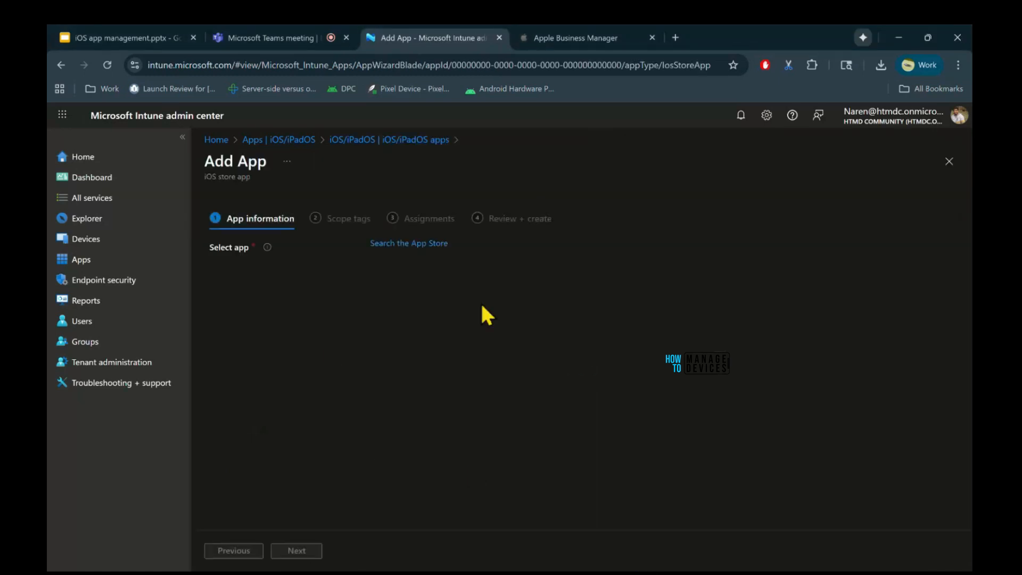
Search the App Store for "linkedin" and choose Indeed Job Search from the results as the app to add.
left_click(397, 245)
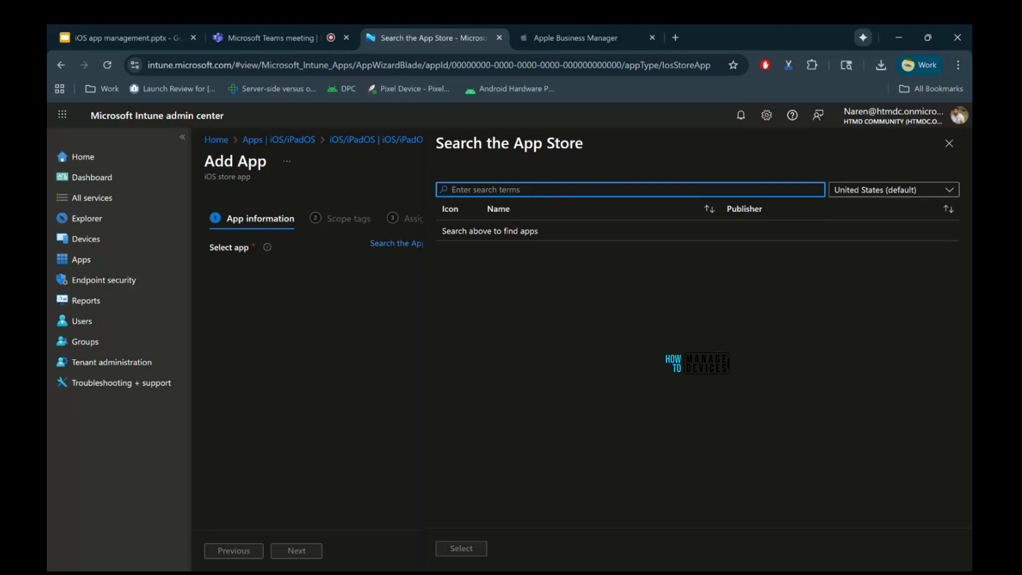
type("linkedin")
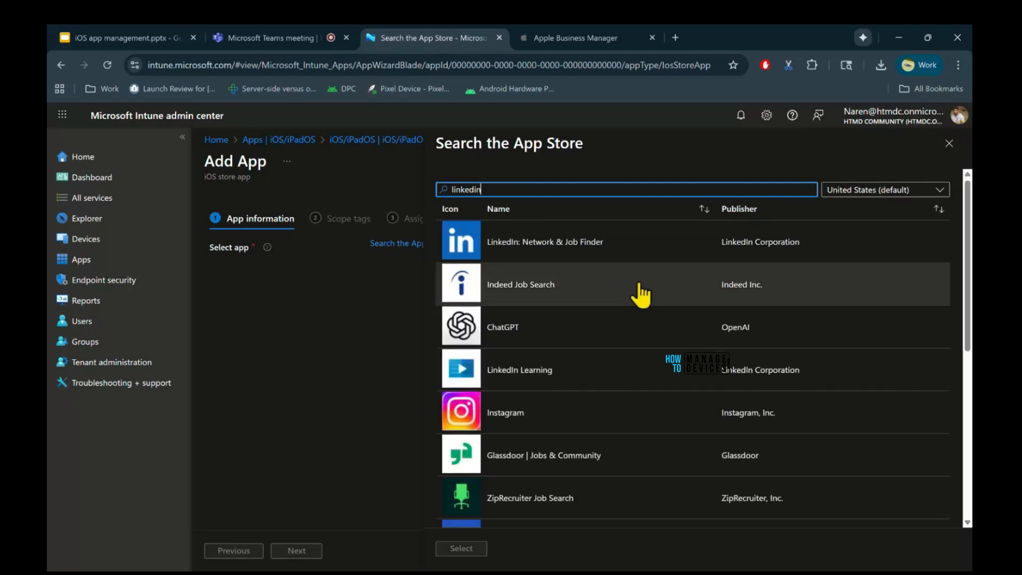
scroll(611, 433, "down", 3)
scroll(614, 436, "up", 3)
left_click(565, 278)
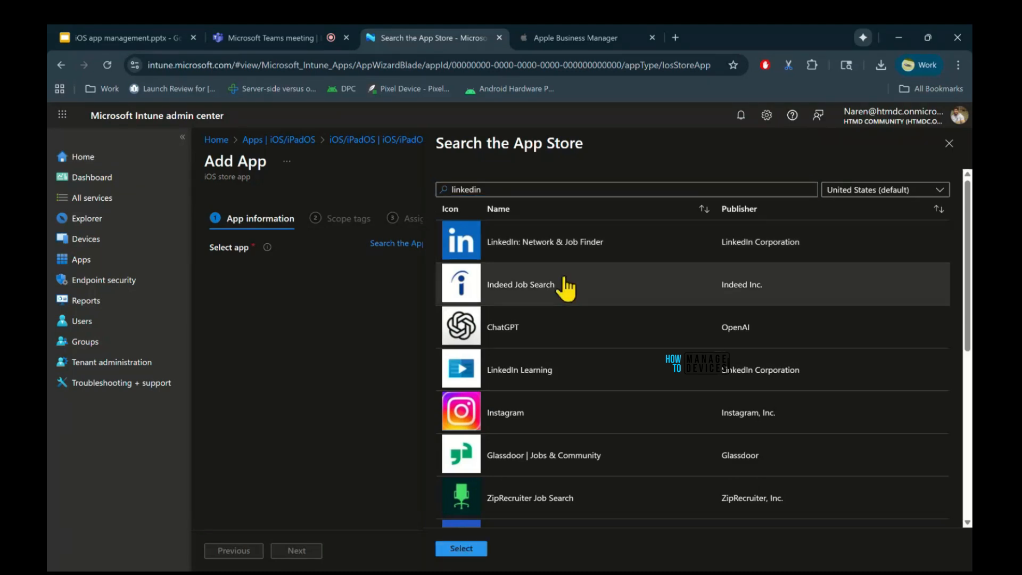
left_click(457, 549)
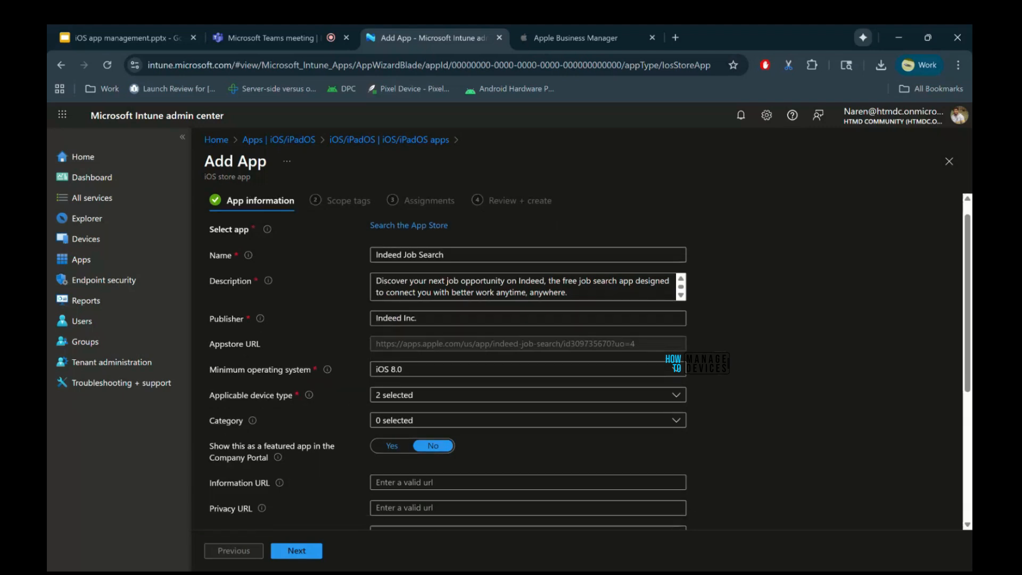
Set the app's minimum operating system to iOS 13.0 and limit the applicable device type to iPhone and iPod.
scroll(664, 377, "down", 1)
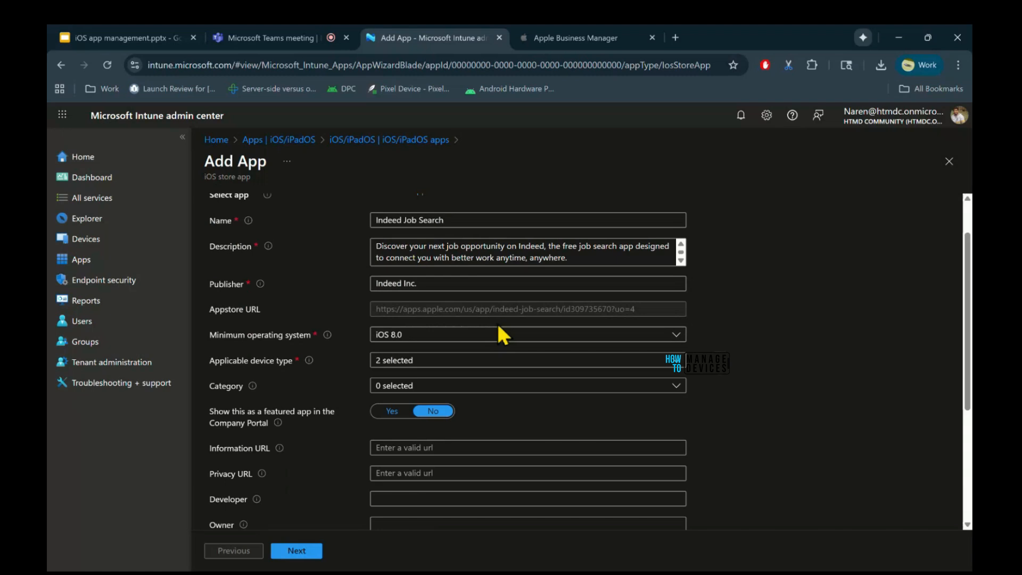
left_click(495, 334)
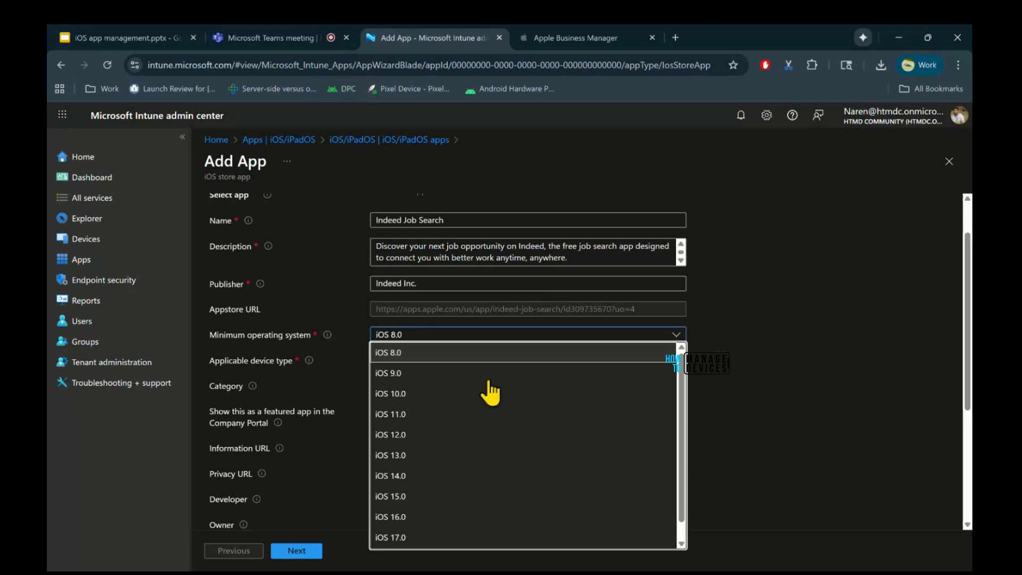
left_click(457, 458)
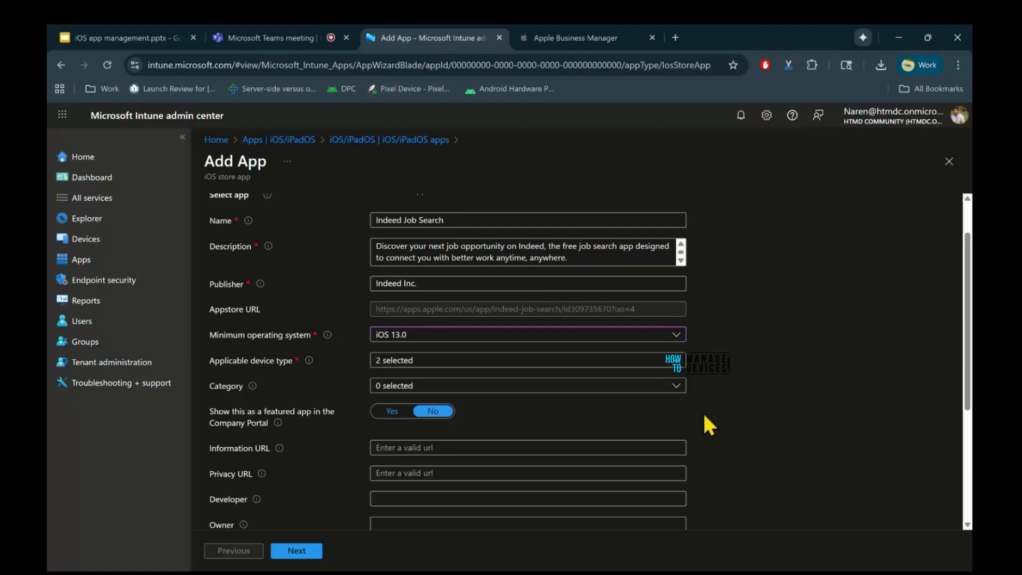
left_click(521, 361)
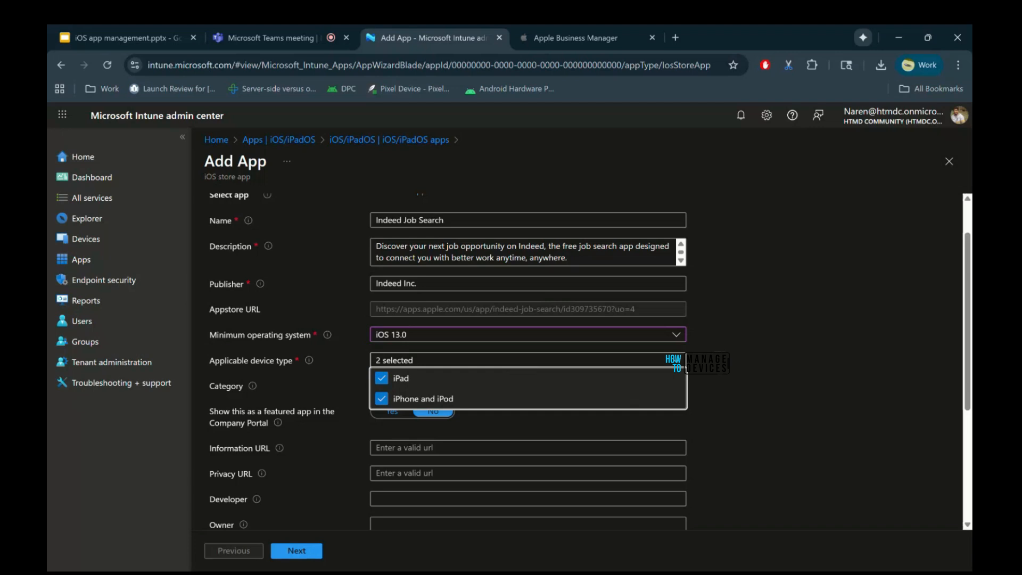
left_click(382, 379)
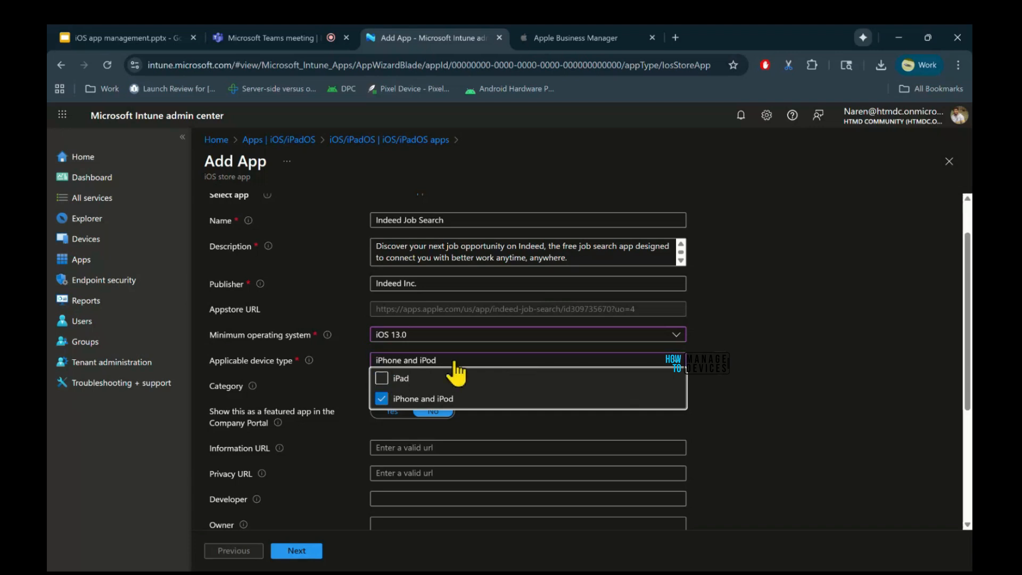
left_click(764, 455)
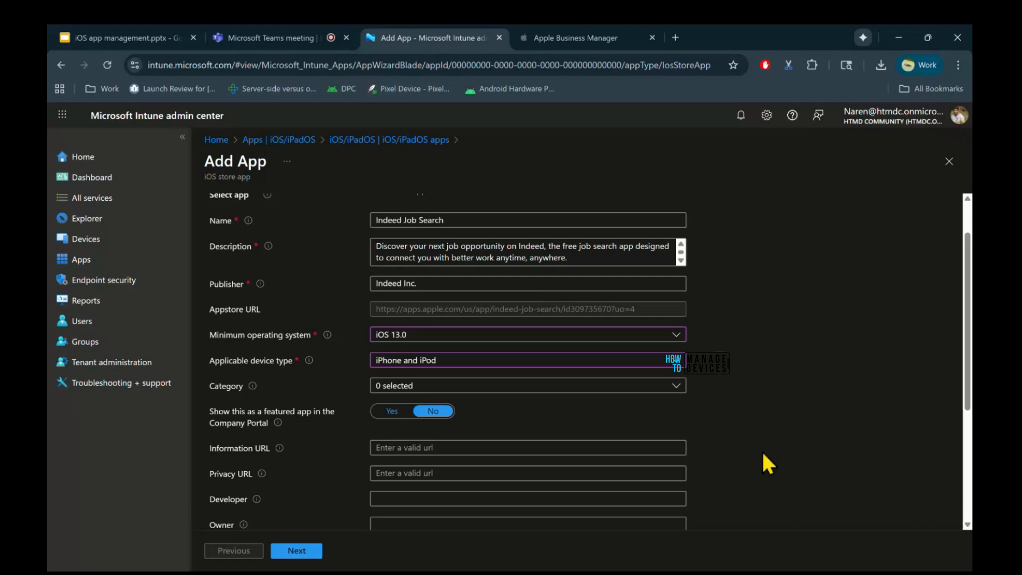
left_click(626, 366)
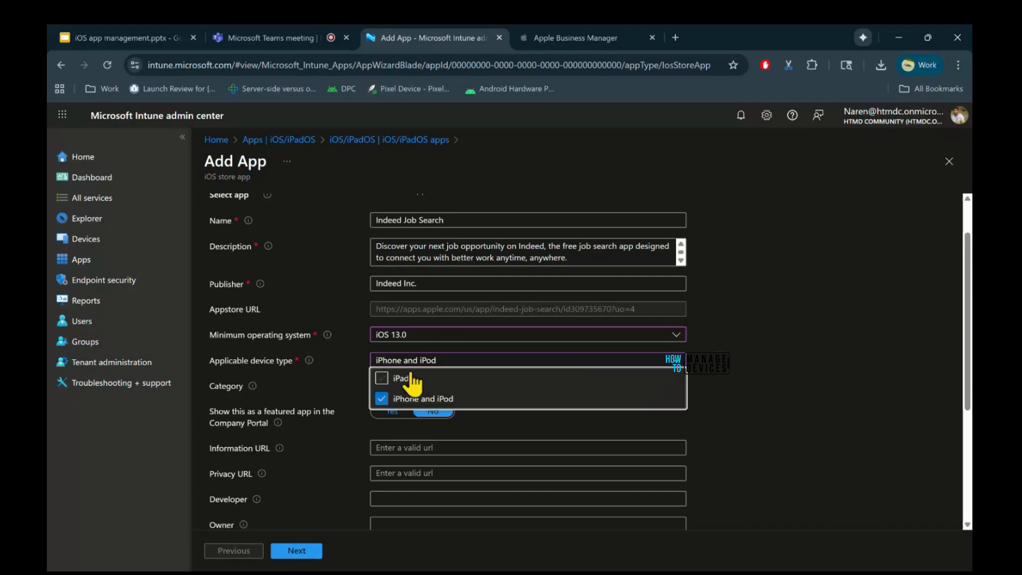
left_click(790, 451)
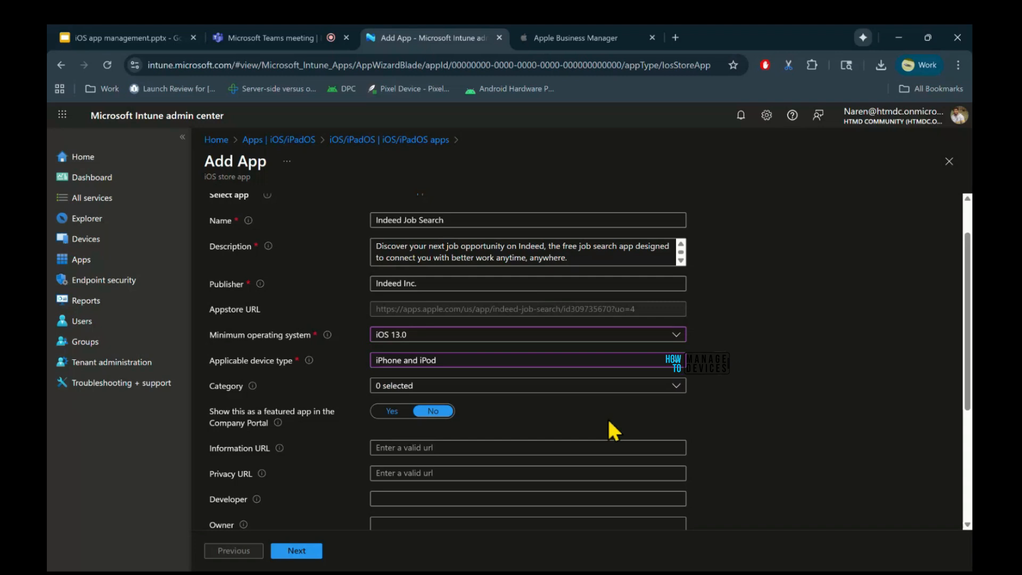
Assign the app to the Business category.
left_click(536, 387)
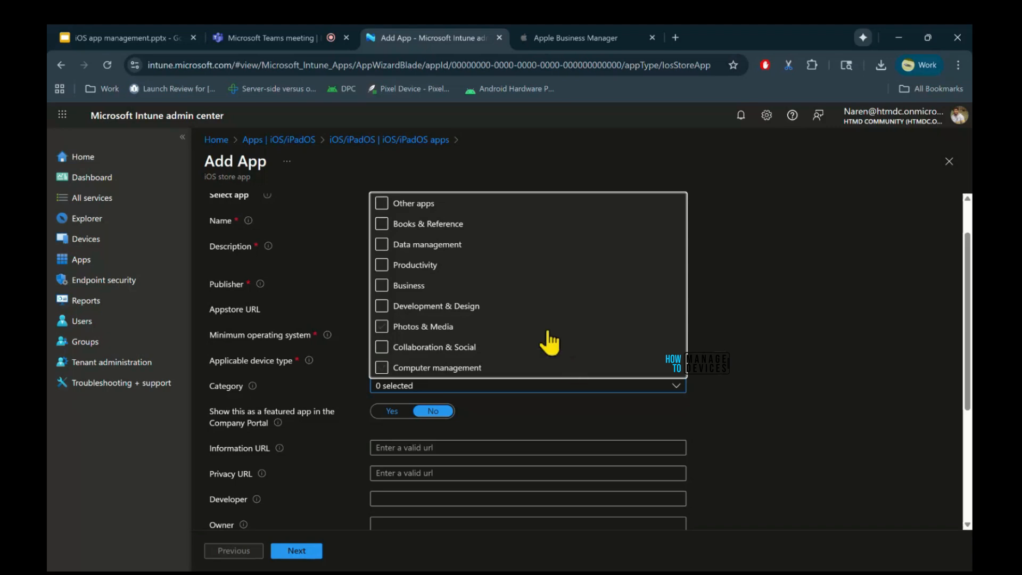
left_click(382, 285)
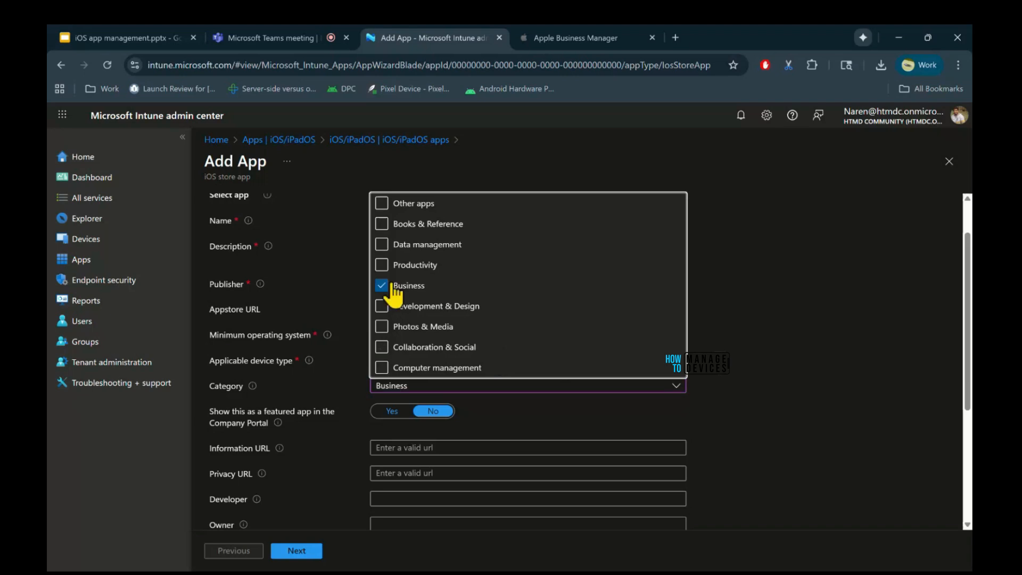
left_click(788, 408)
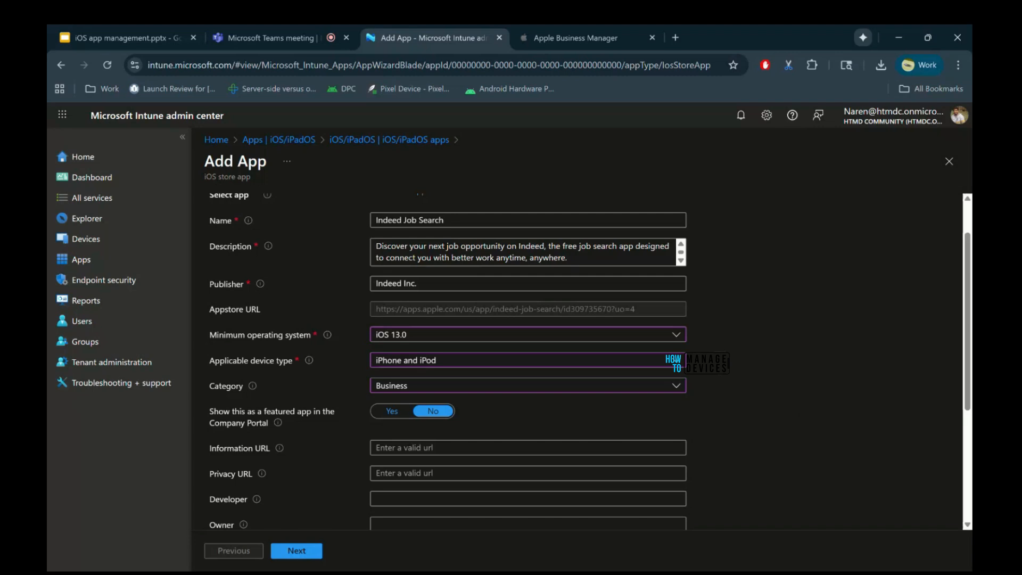
Review the remaining app information, leave the optional fields and scope tags empty, and proceed to the assignments.
scroll(585, 362, "down", 1)
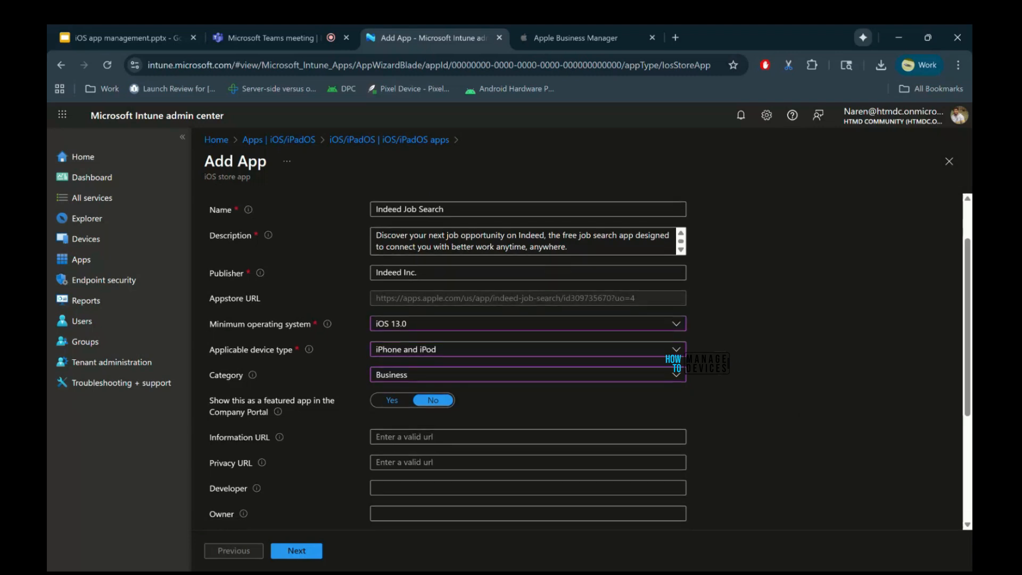
scroll(577, 362, "down", 3)
scroll(586, 362, "down", 1)
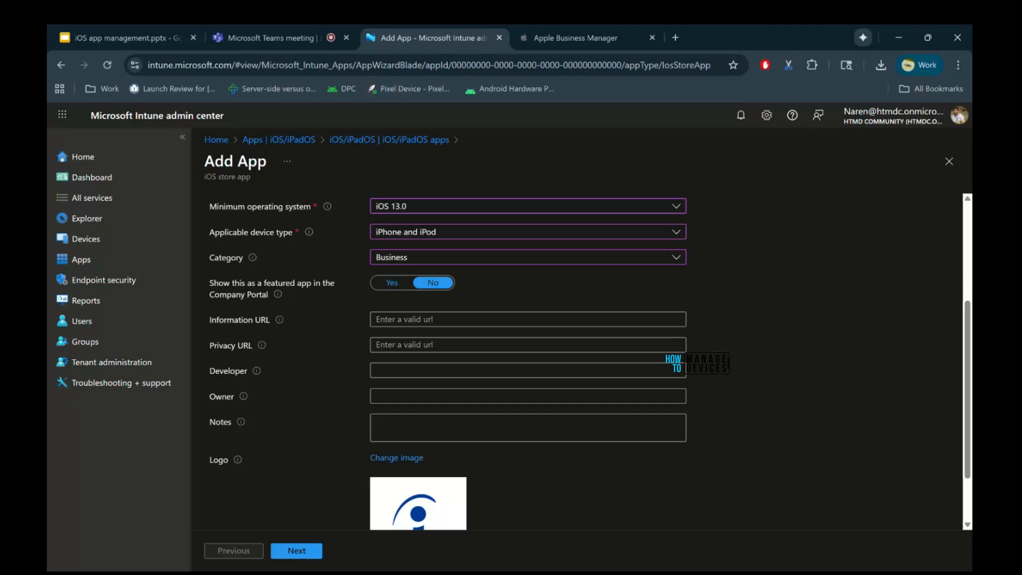
scroll(547, 298, "down", 1)
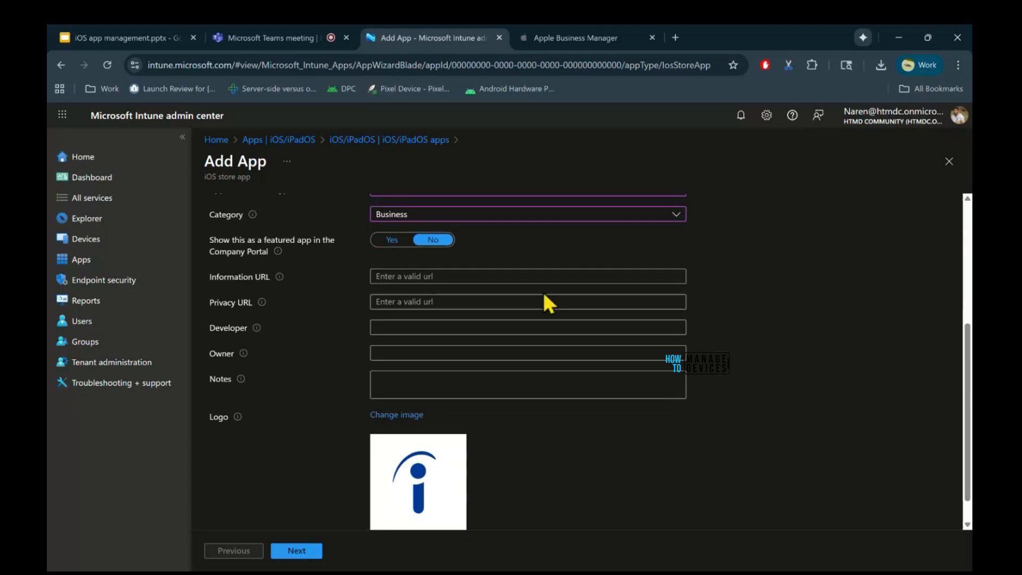
left_click(417, 325)
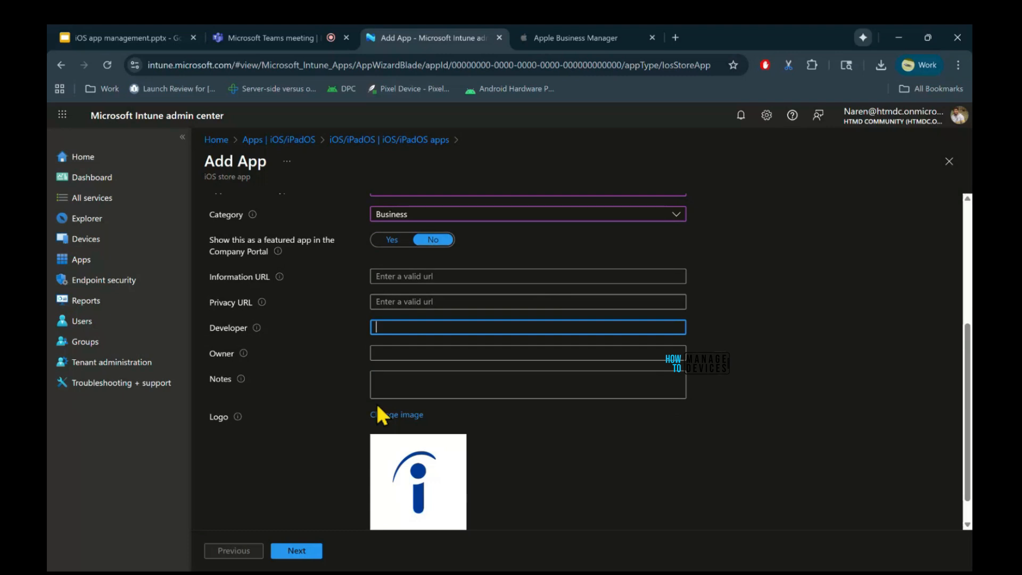
left_click(517, 476)
scroll(517, 475, "down", 1)
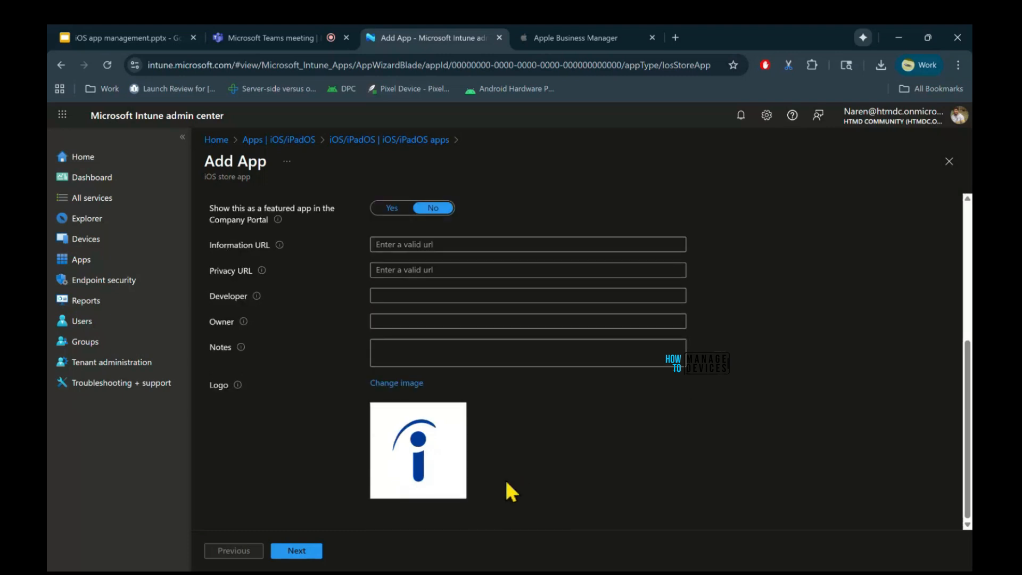
left_click(312, 551)
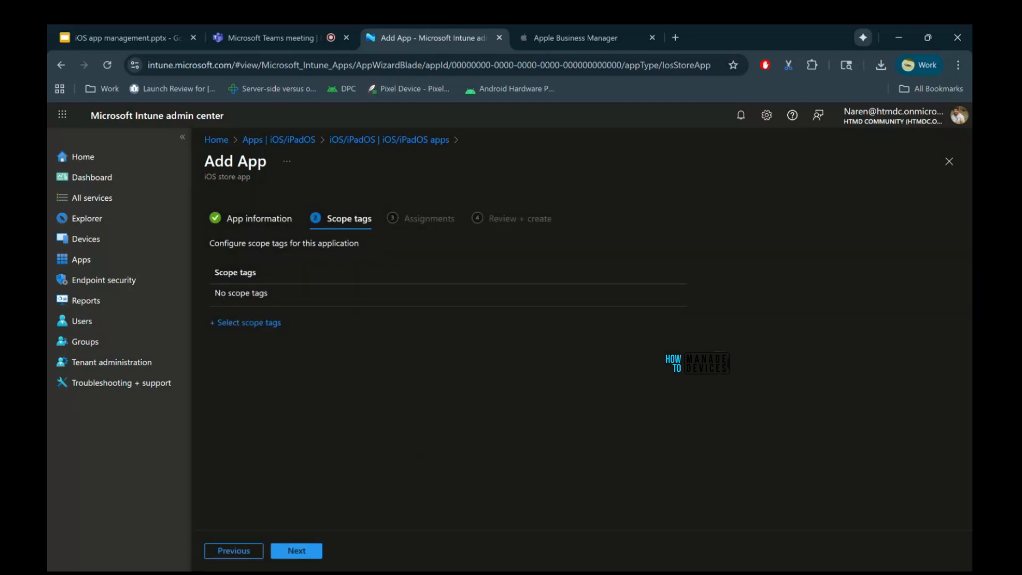
left_click(294, 550)
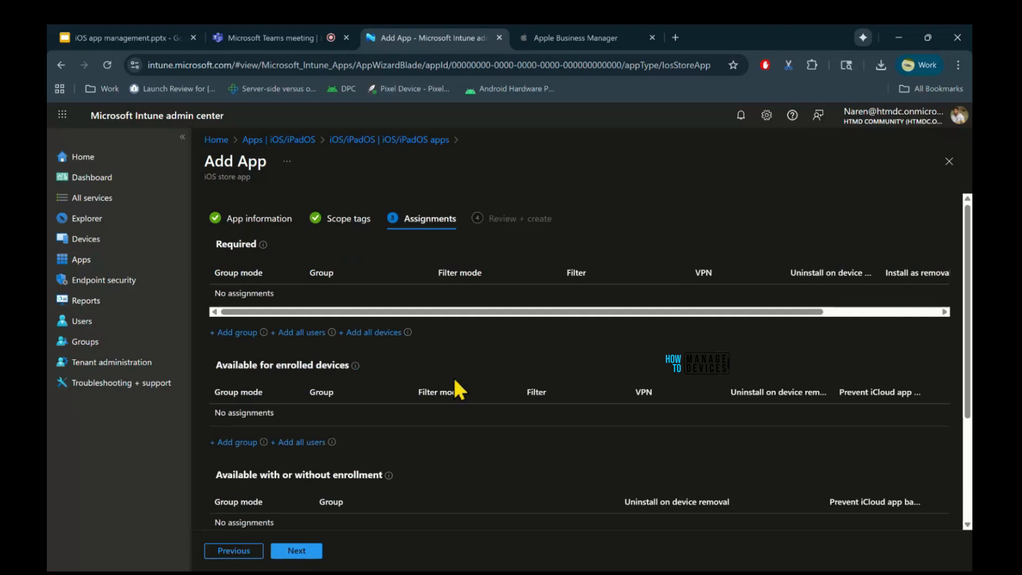
Review the assignment types and add the signed-in admin's enrolment group as a Required assignment.
scroll(454, 379, "down", 2)
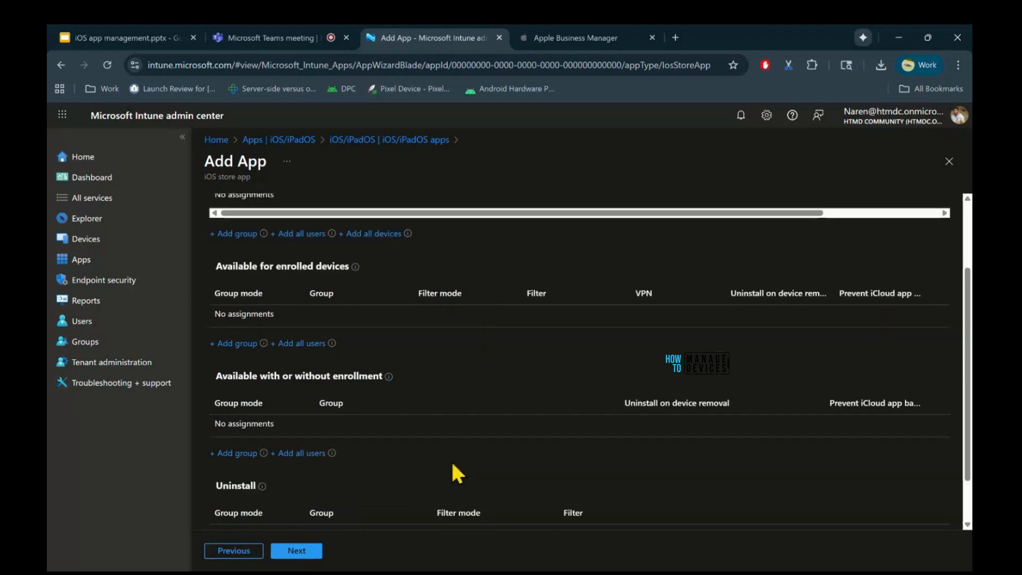
scroll(457, 472, "down", 1)
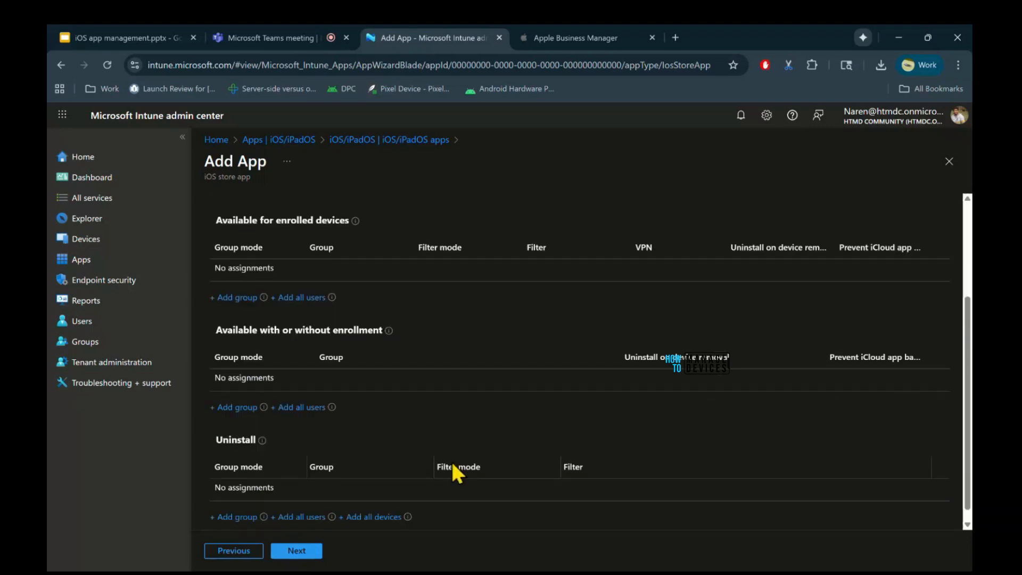
scroll(452, 460, "up", 3)
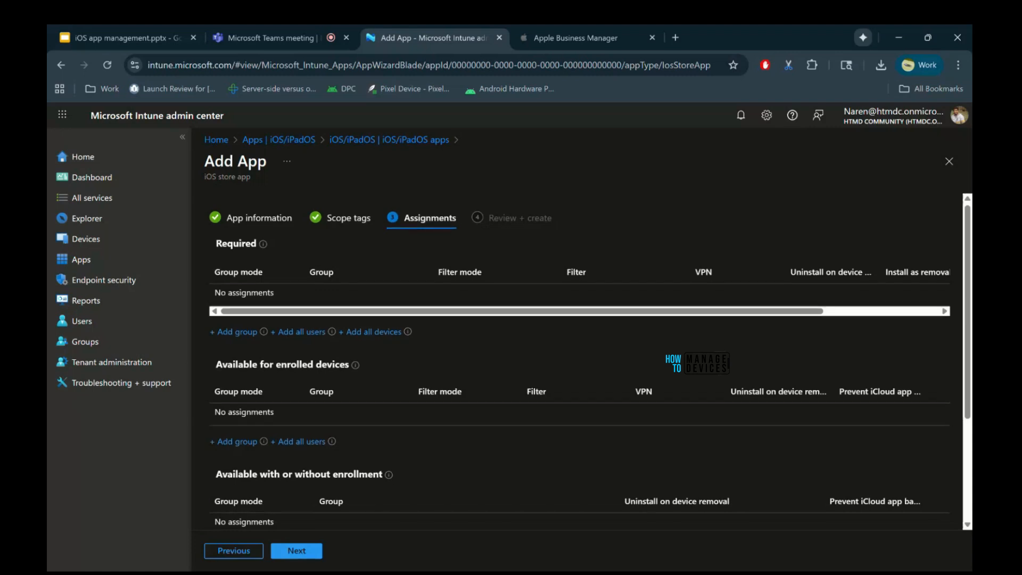
scroll(580, 362, "down", 2)
scroll(589, 361, "down", 1)
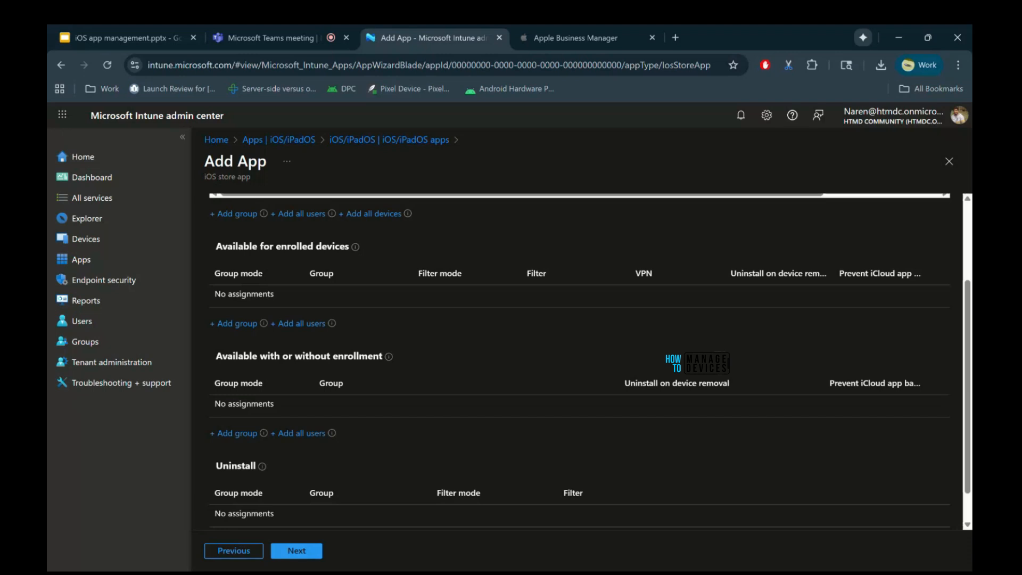
scroll(590, 359, "down", 1)
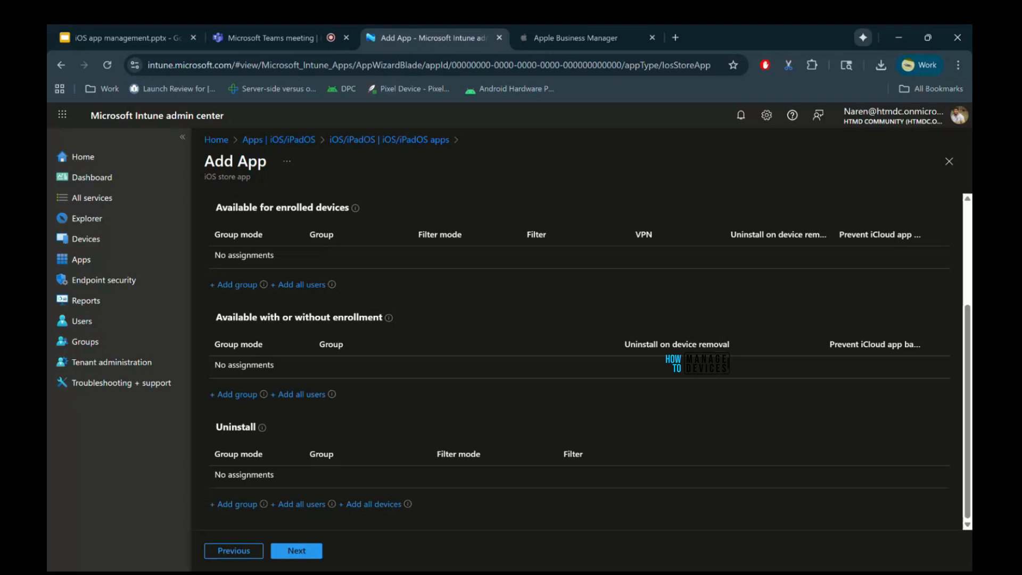
scroll(269, 399, "up", 3)
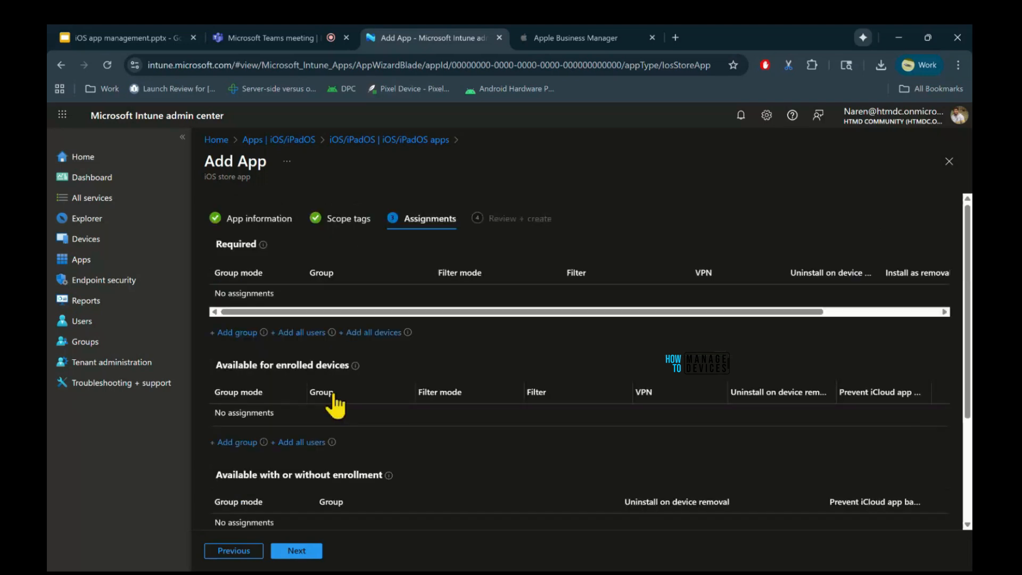
left_click(248, 337)
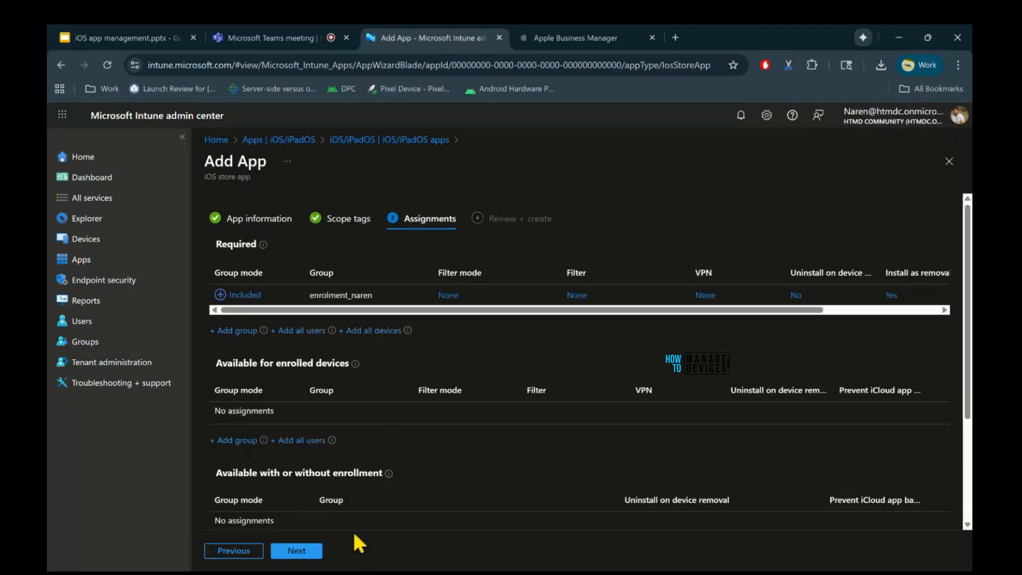
Check the Required assignment's filter options without applying one, and create the Indeed Job Search app after reviewing its summary.
left_click(454, 296)
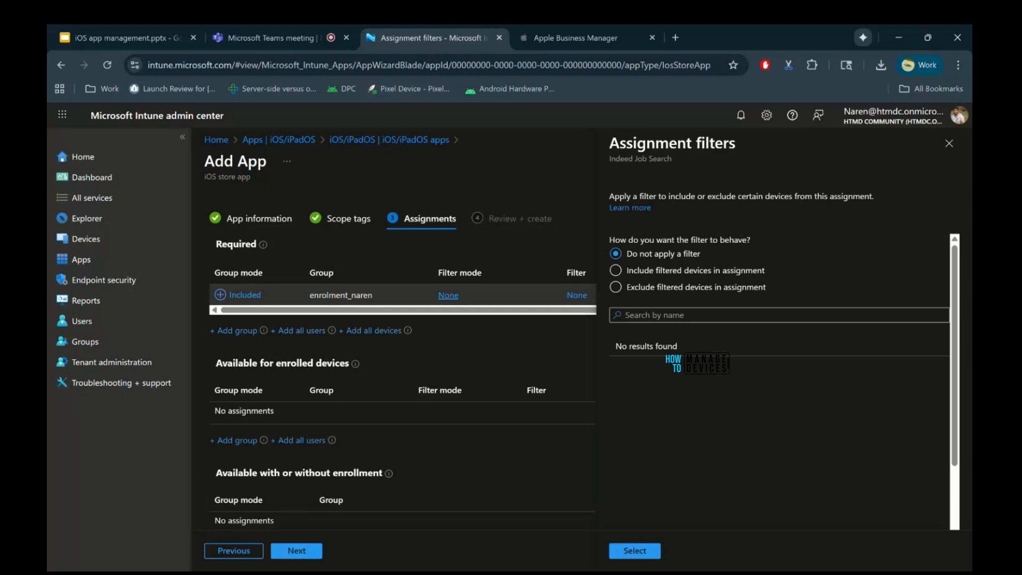
left_click(948, 145)
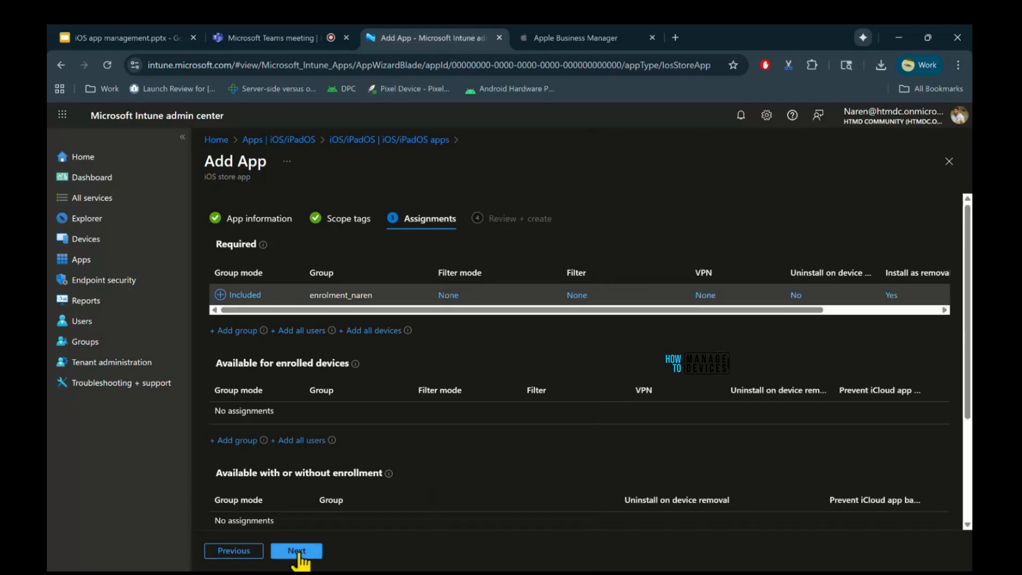
left_click(299, 554)
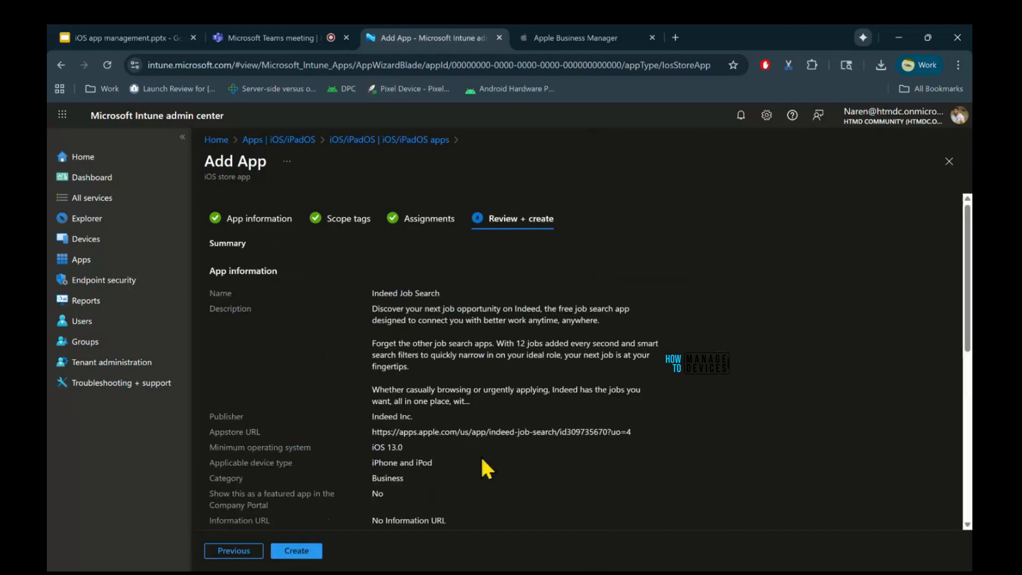
scroll(666, 456, "down", 1)
scroll(666, 456, "down", 7)
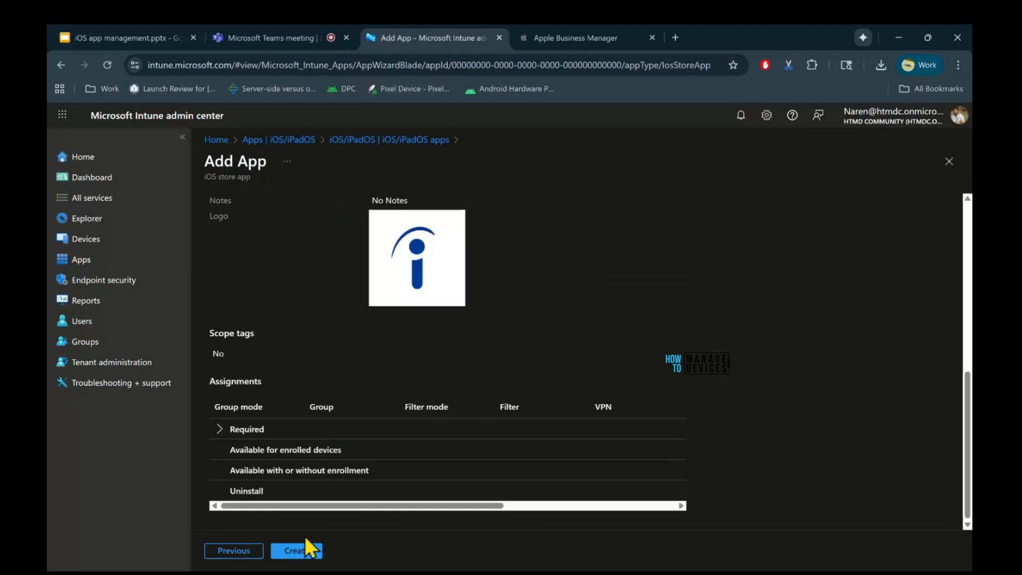
left_click(299, 552)
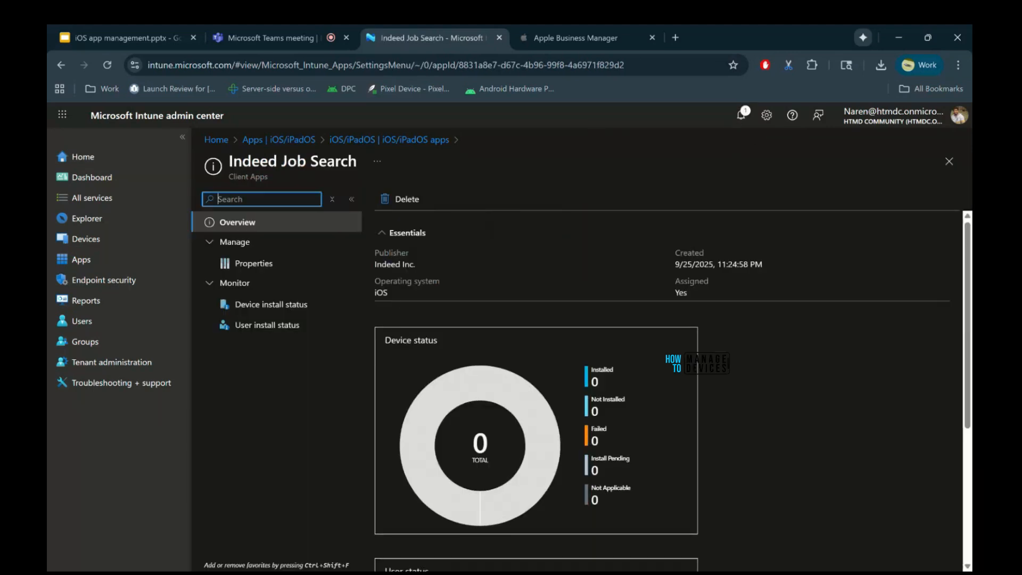
left_click(949, 162)
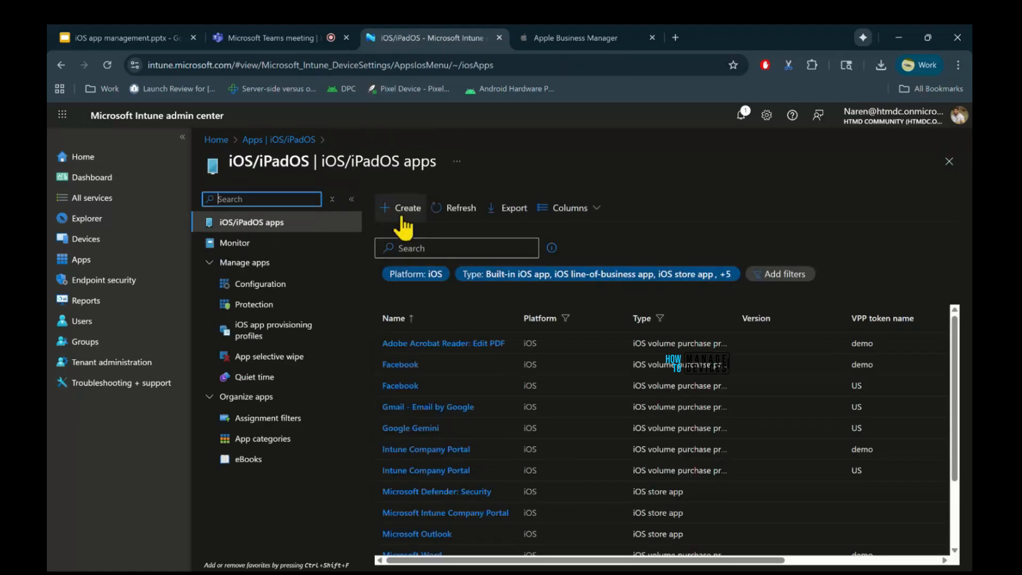
Start creating a new iOS/iPadOS app with the app type Web link.
left_click(402, 219)
left_click(639, 208)
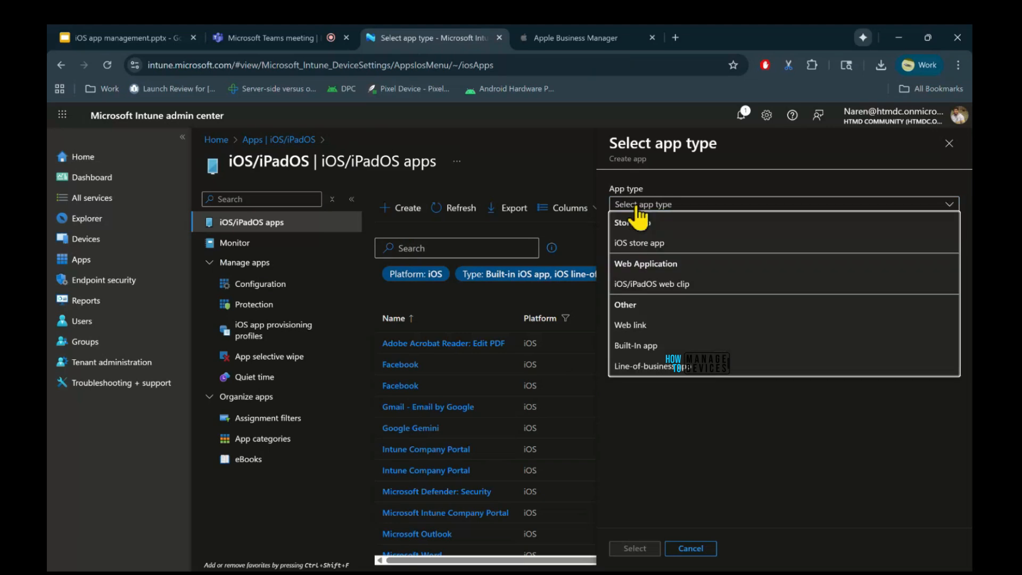
left_click(676, 326)
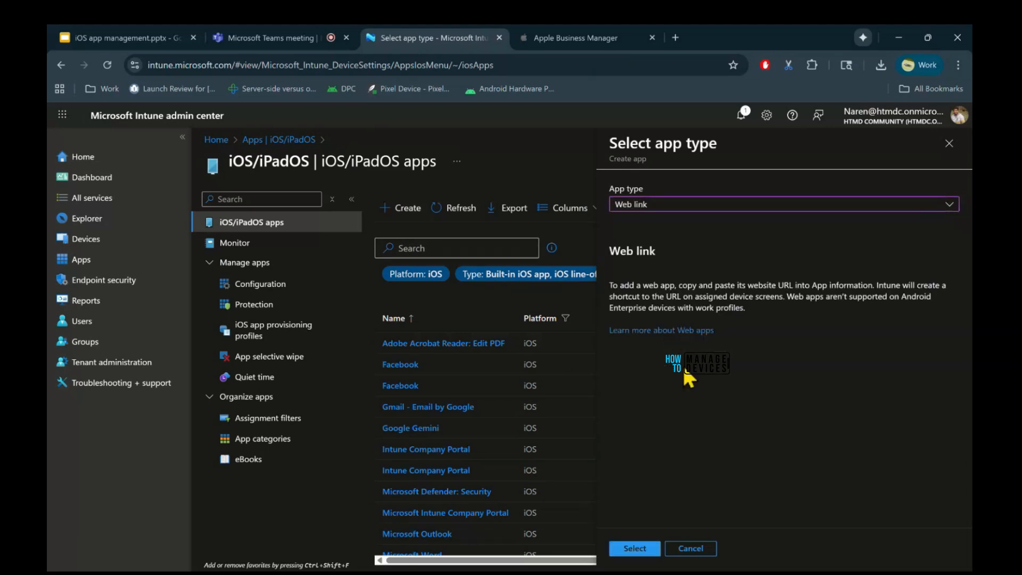
left_click(635, 549)
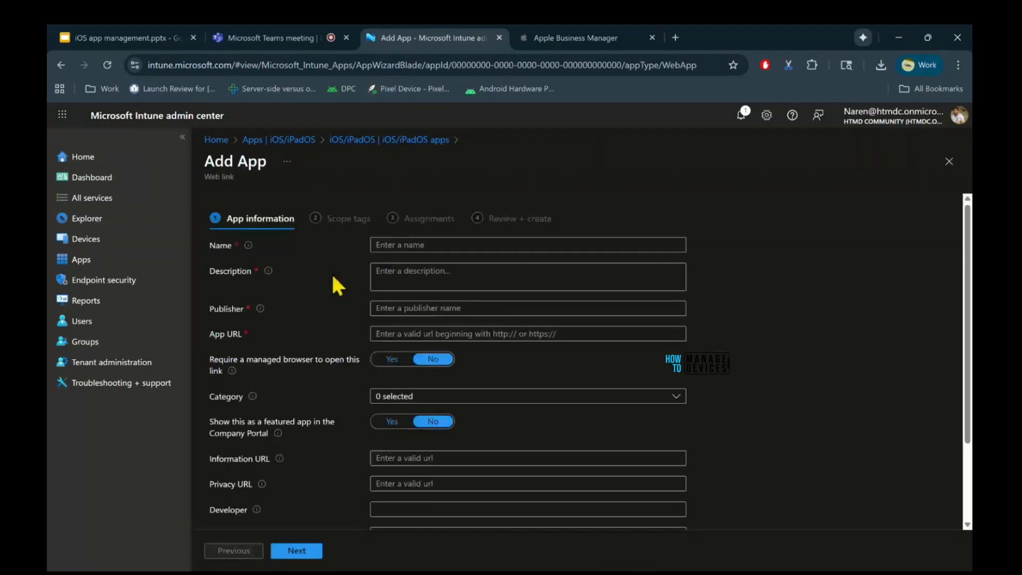
Name the web link app "HTMD website".
left_click(411, 244)
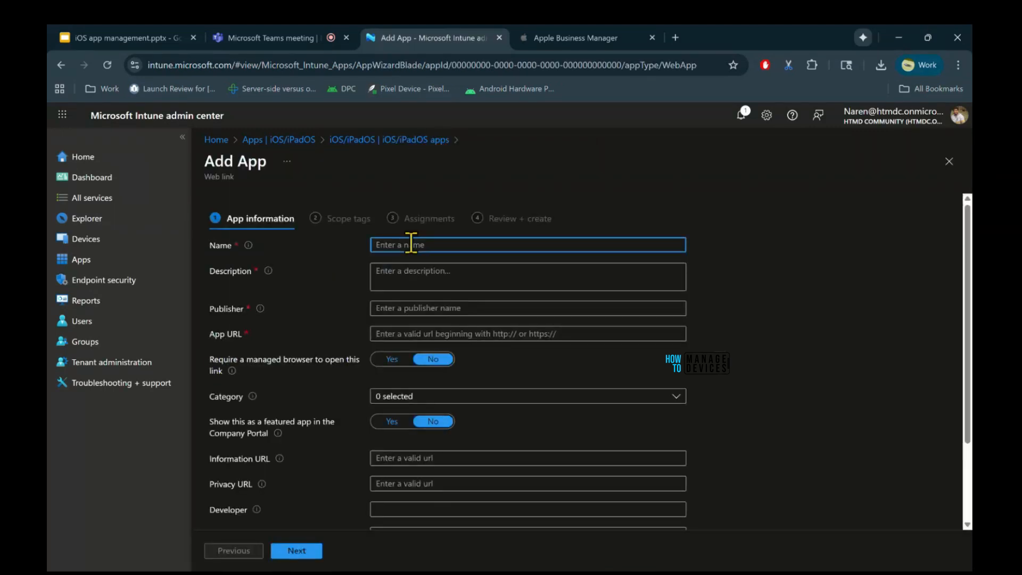
type("HT")
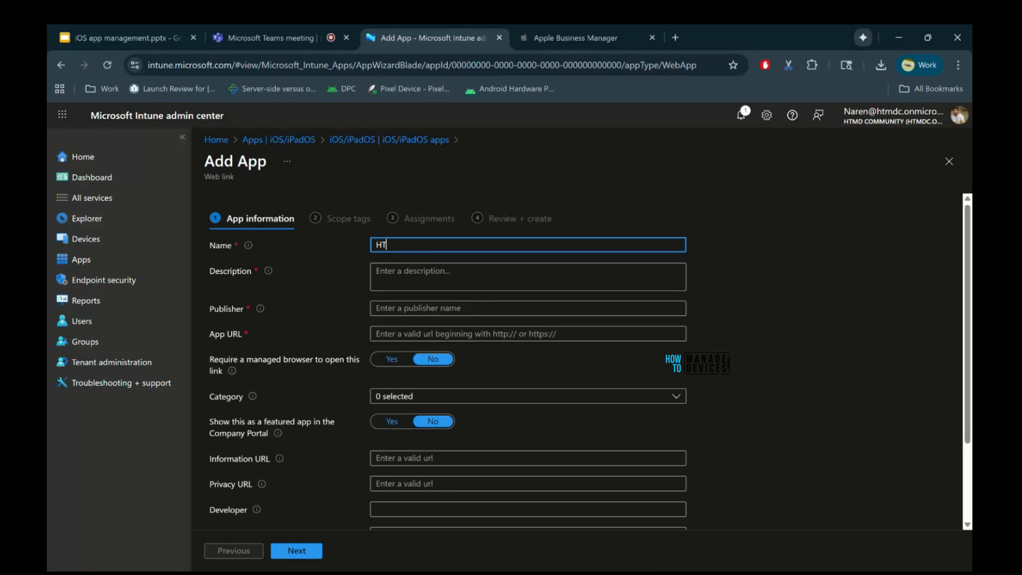
type("MD website")
Enter "This application for demo purpose" as the app's description and HTMD as its publisher.
left_click(412, 280)
type("Th")
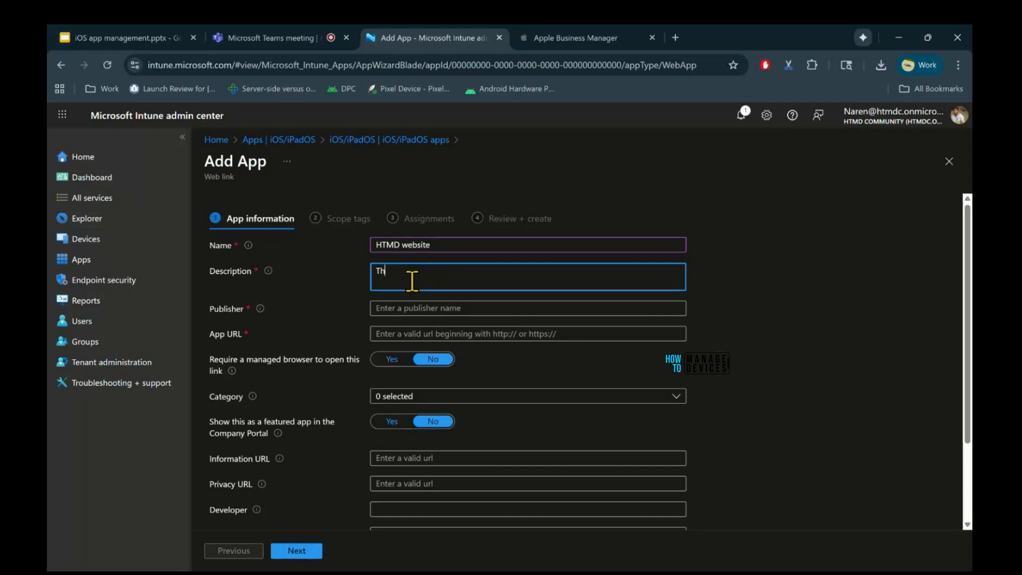
type("is is a w")
key("BackSpace")
key("BackSpace")
key("BackSpace")
key("BackSpace")
type("applicationf for demo pu")
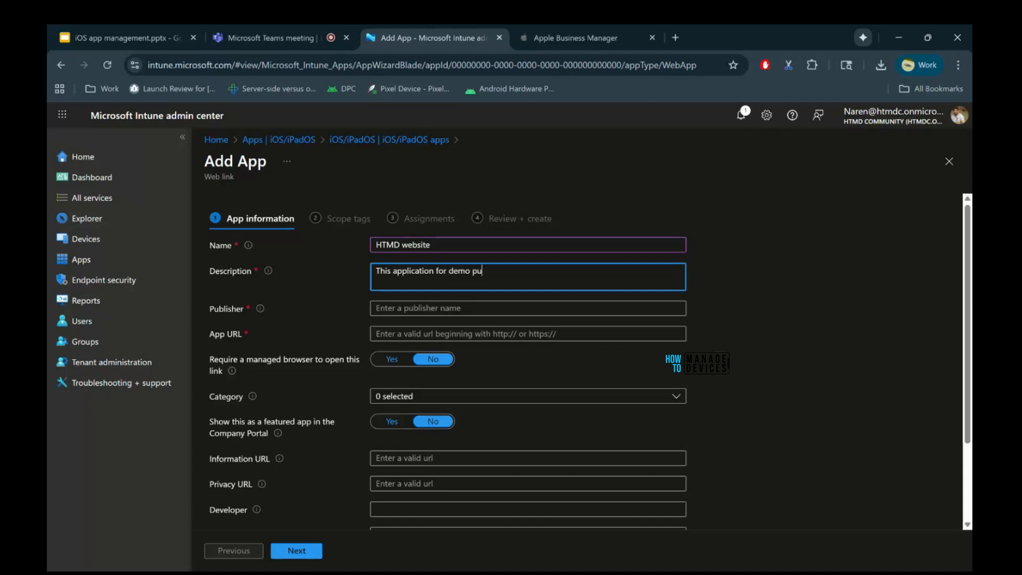
type("rpose")
left_click(422, 308)
type("HTMD")
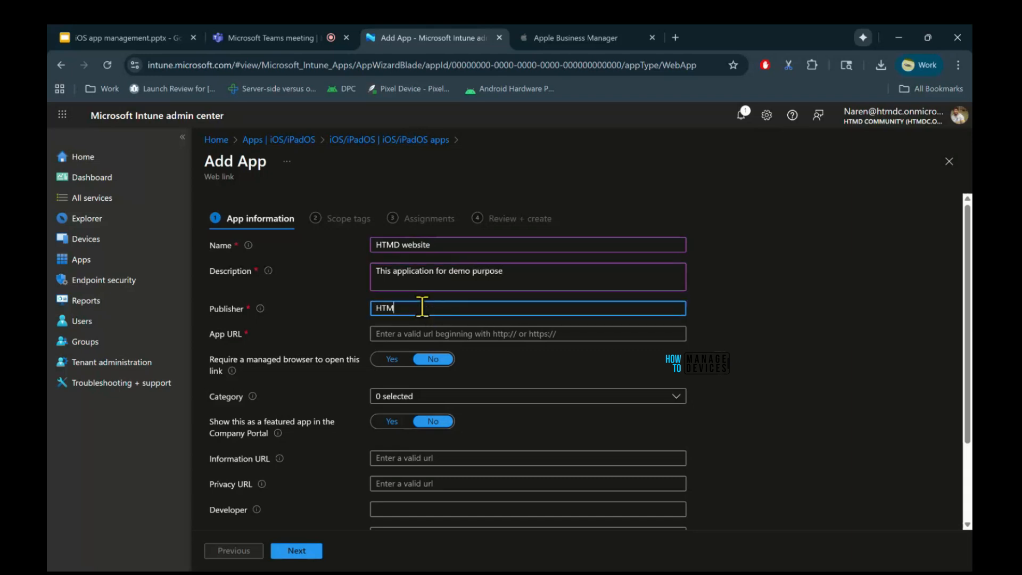
Search the web for htmd in a new browser tab and open the HTMD Community website.
left_click(436, 333)
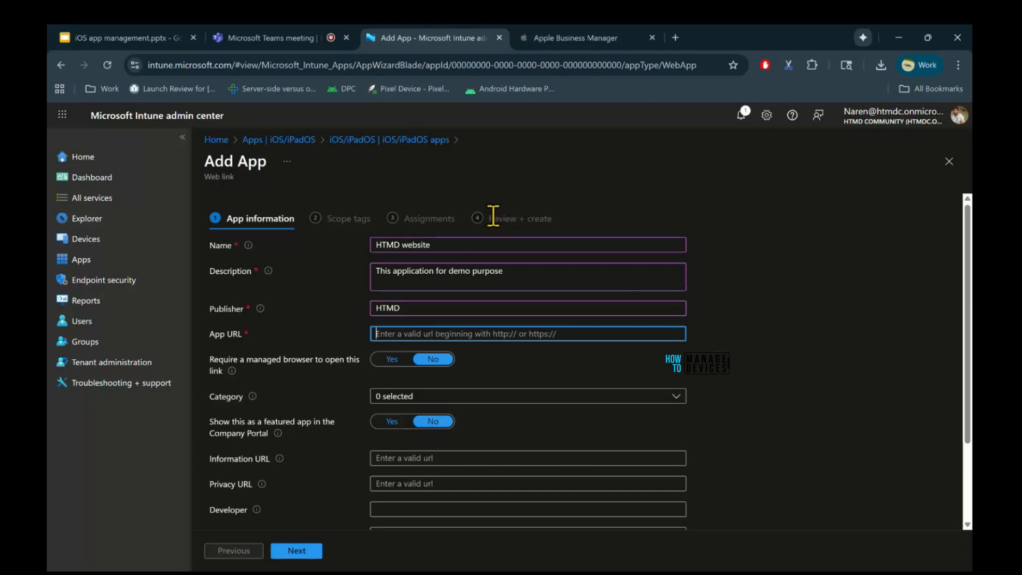
left_click(675, 37)
type("h")
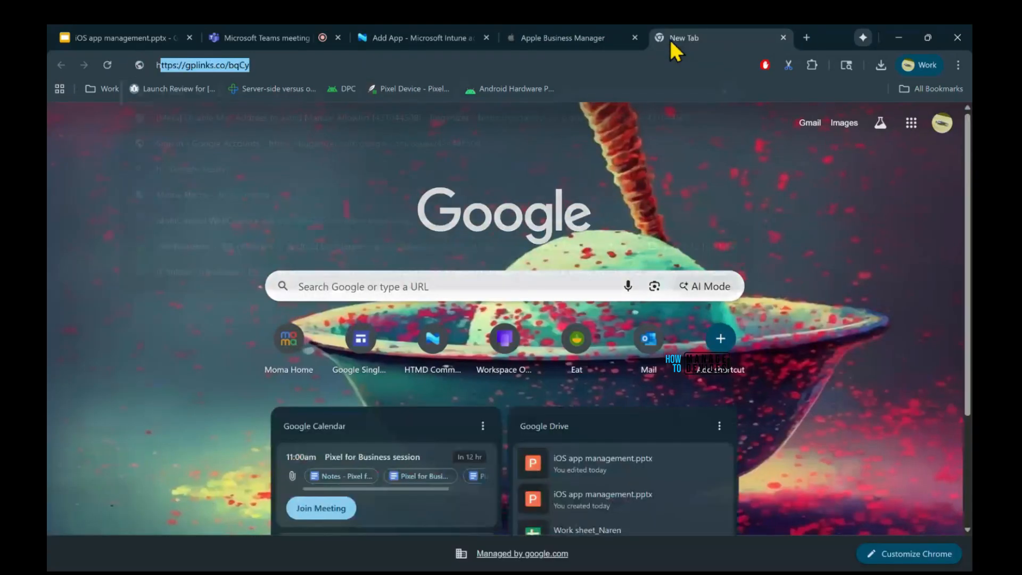
type("tmd")
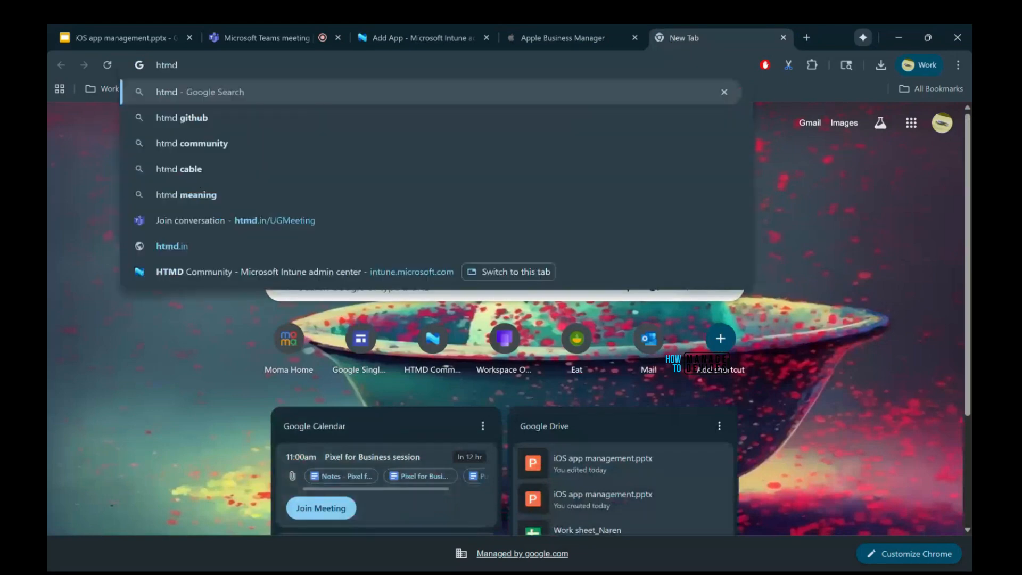
key("Return")
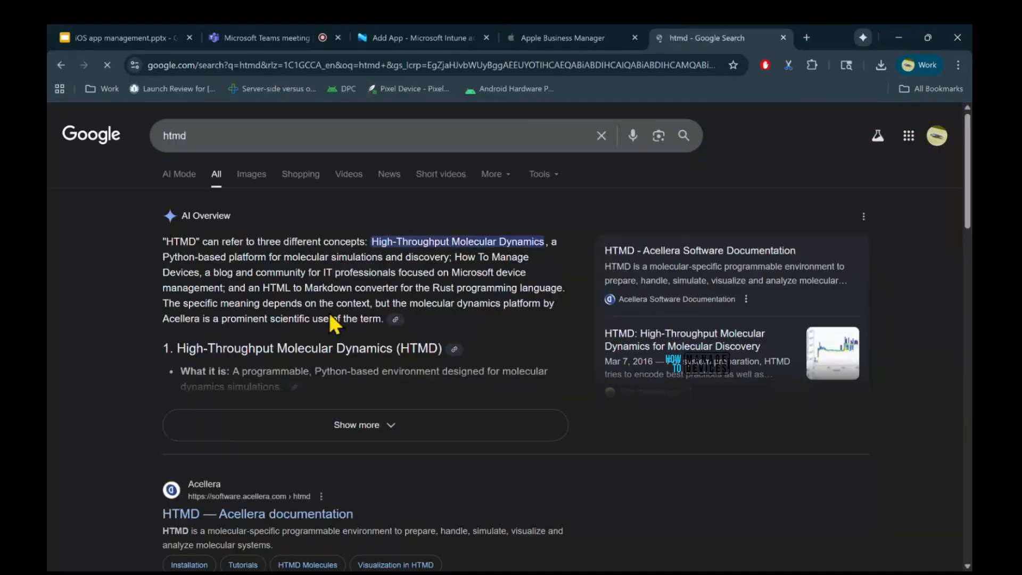
scroll(330, 314, "down", 5)
left_click(228, 356)
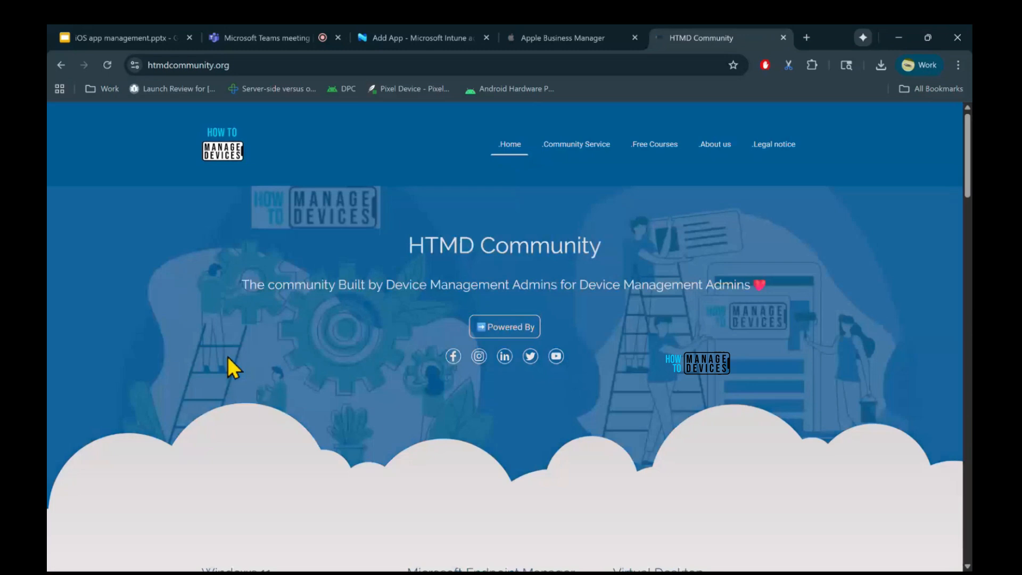
left_click(422, 71)
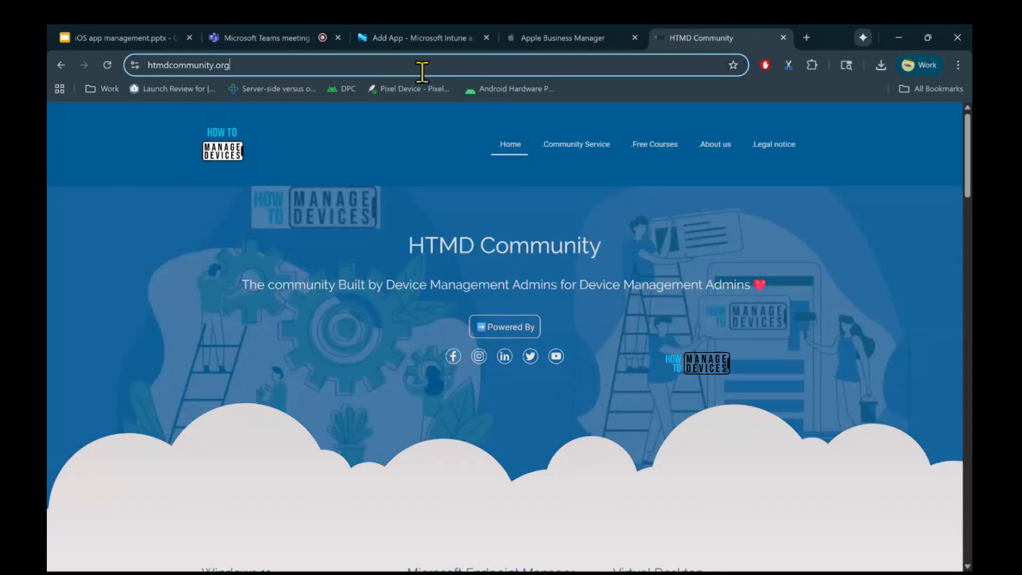
left_click(422, 71)
key("ctrl+c")
left_click(385, 39)
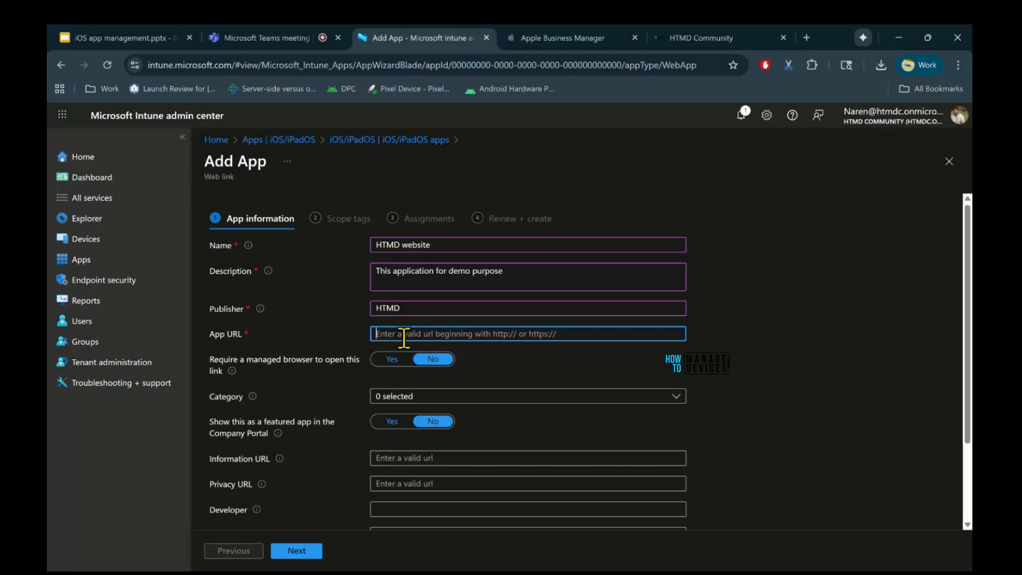
key("ctrl+v")
left_click(793, 348)
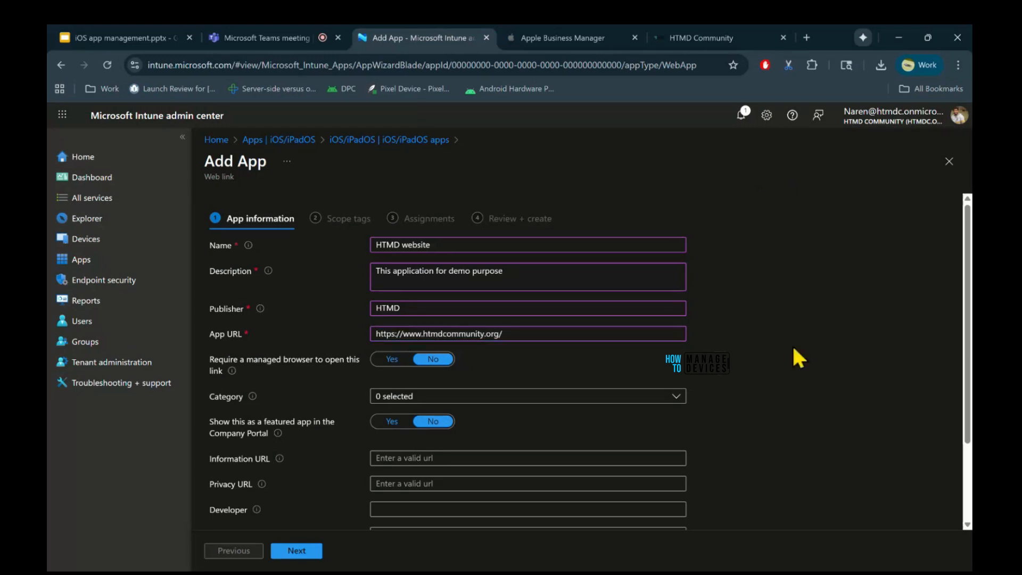
Configure the web link to require a managed browser, use the Business category, and appear as a featured app in the Company Portal.
scroll(793, 347, "down", 1)
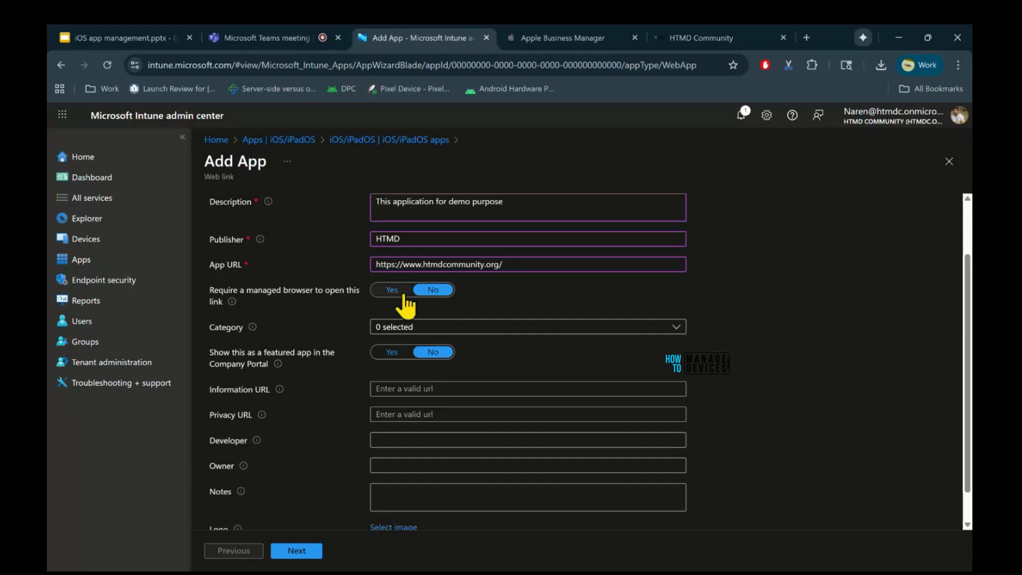
left_click(394, 291)
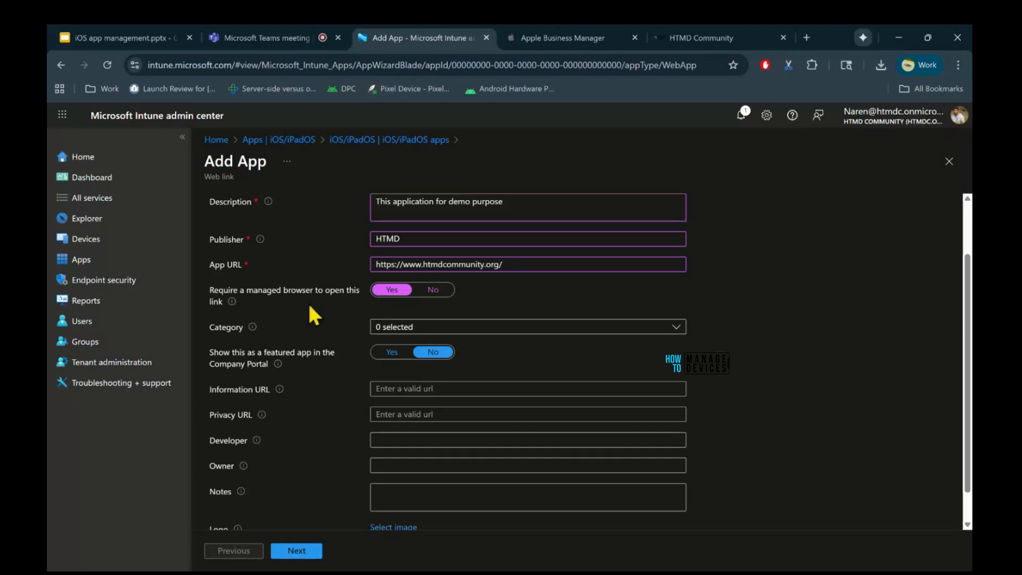
left_click(395, 328)
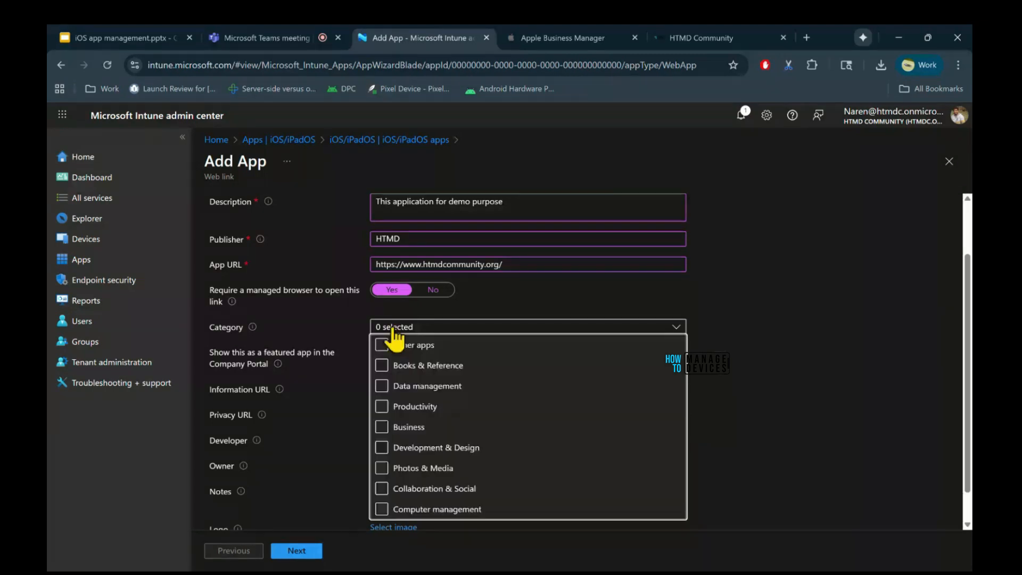
left_click(436, 429)
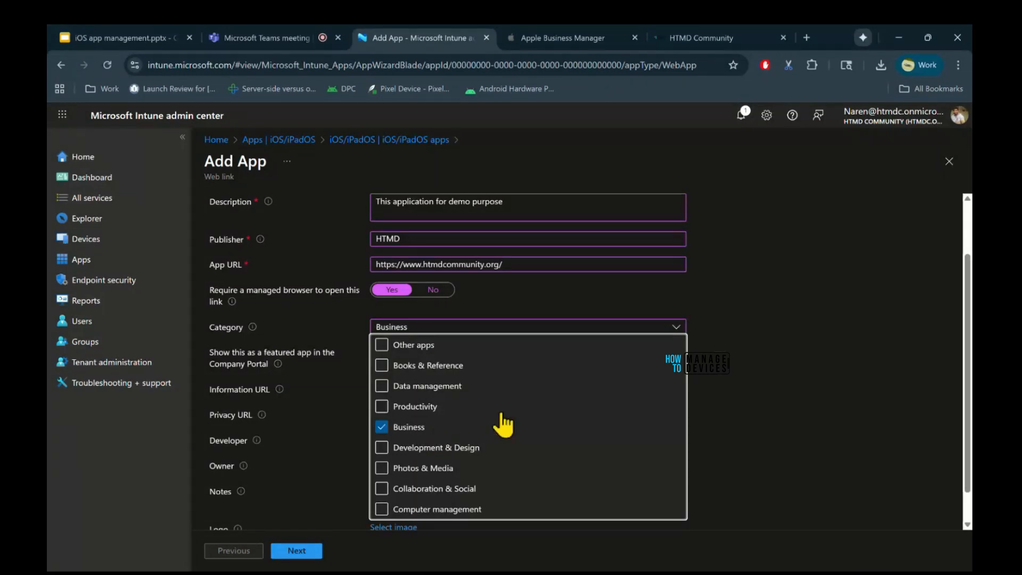
left_click(740, 412)
scroll(681, 382, "down", 1)
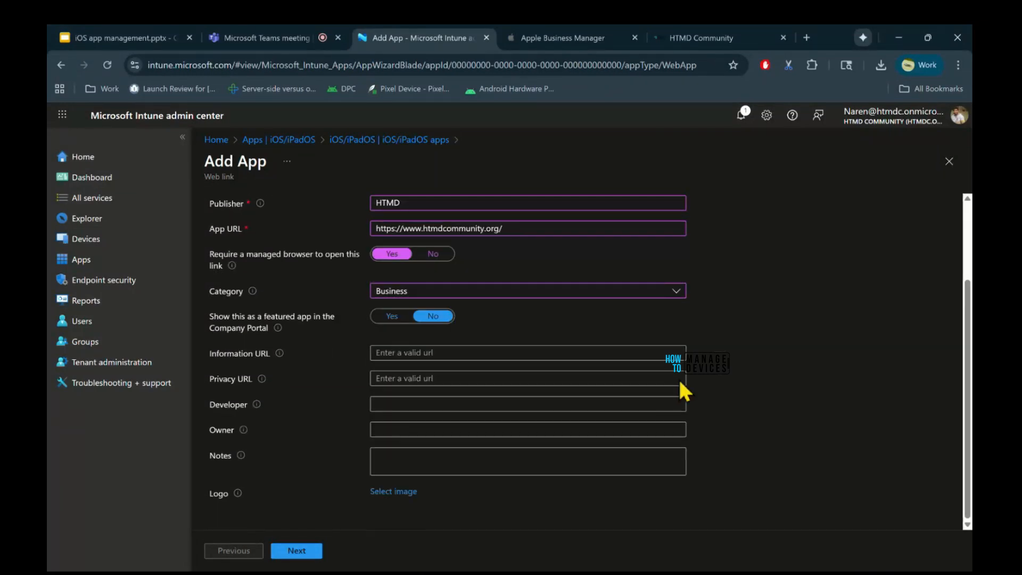
left_click(394, 317)
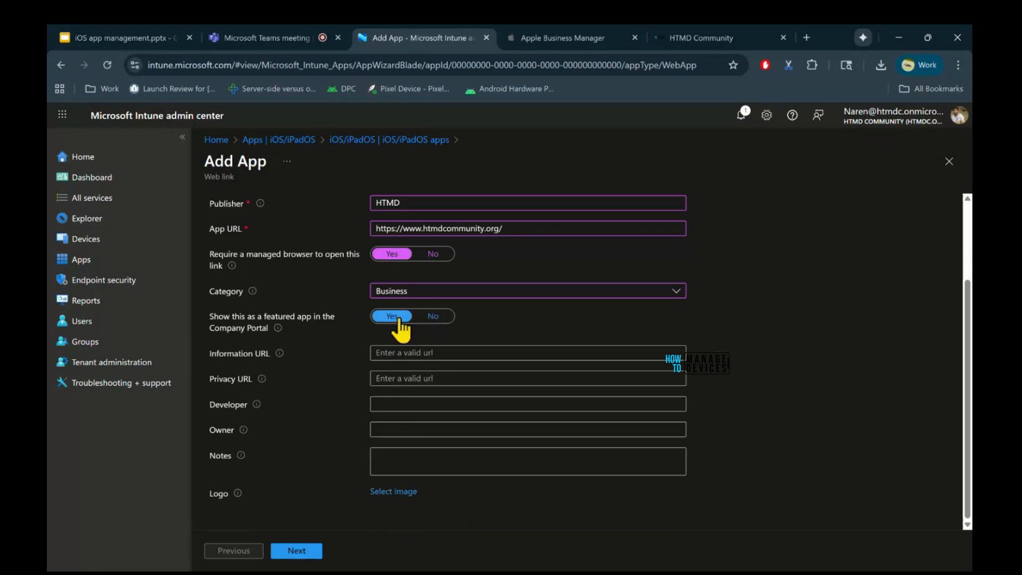
Try to upload the image pixel 10.jpg as the app's logo.
left_click(387, 492)
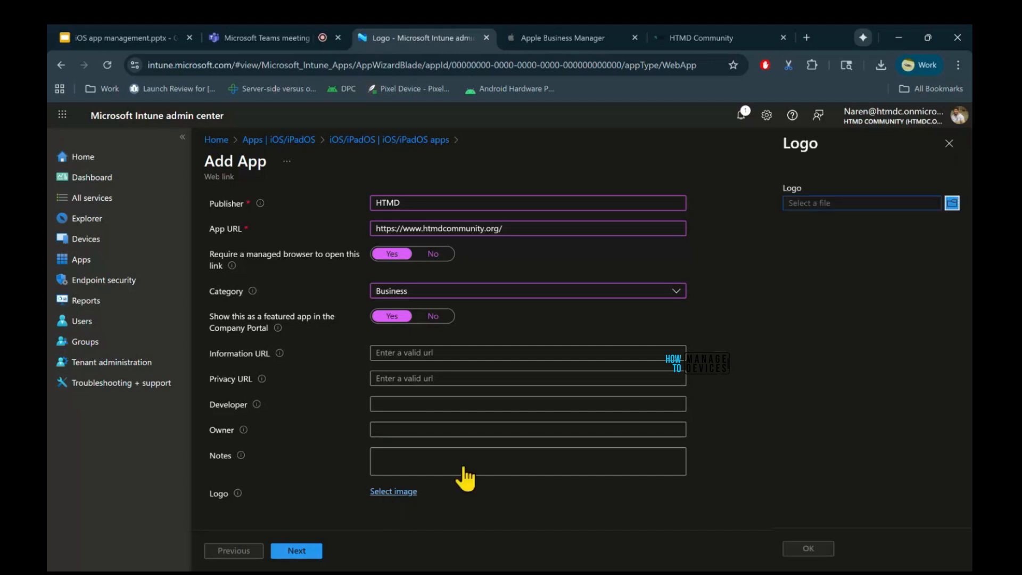
left_click(951, 203)
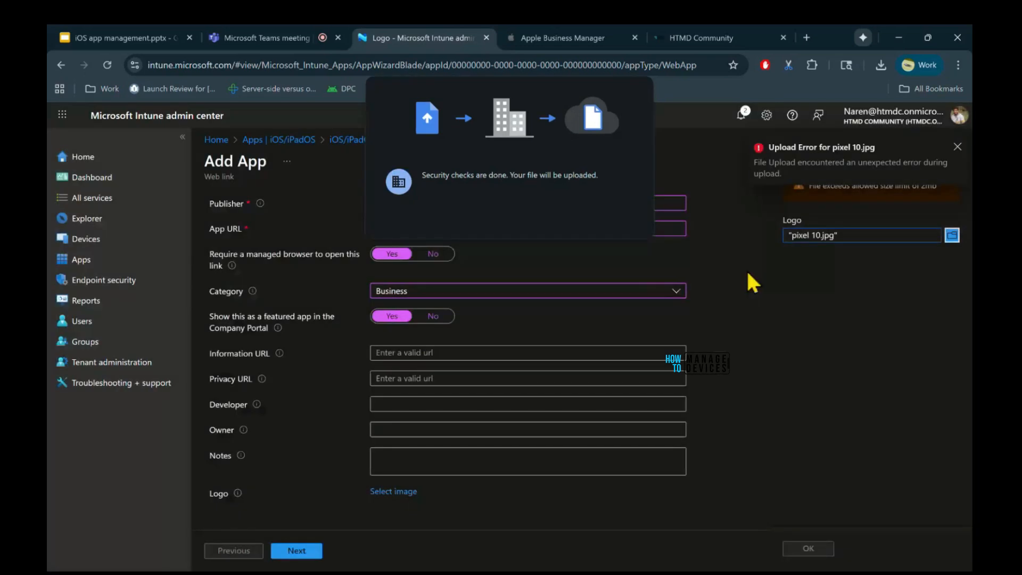
left_click(957, 148)
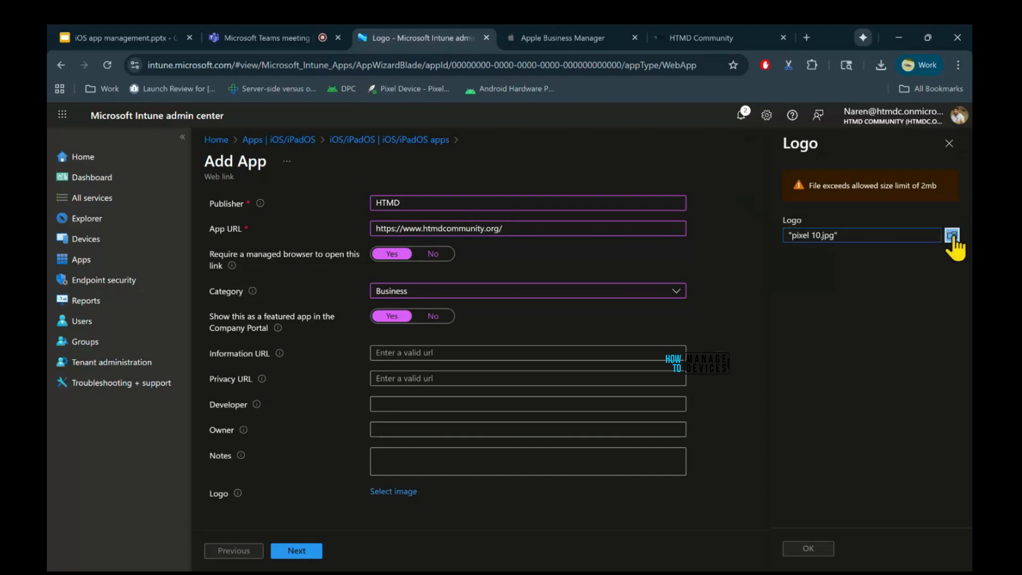
Upload pixel 10n.jpg as the app's logo and proceed to the scope tags.
left_click(952, 236)
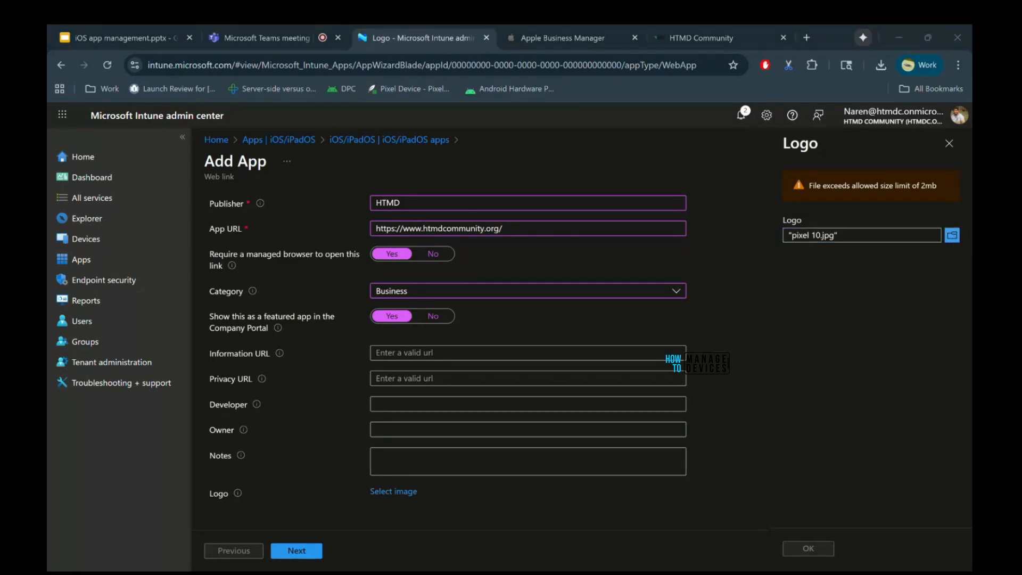
left_click(859, 410)
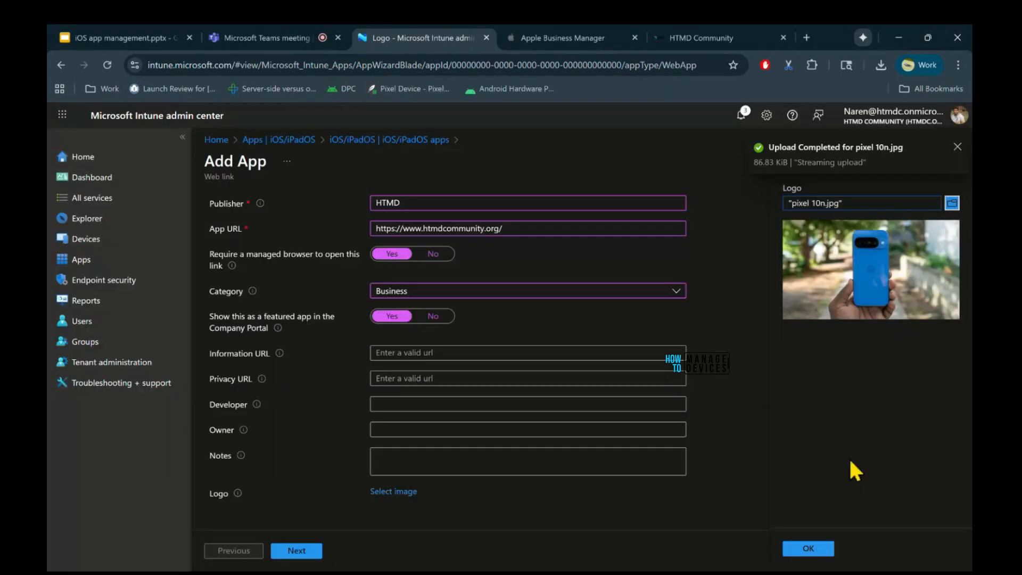
left_click(808, 549)
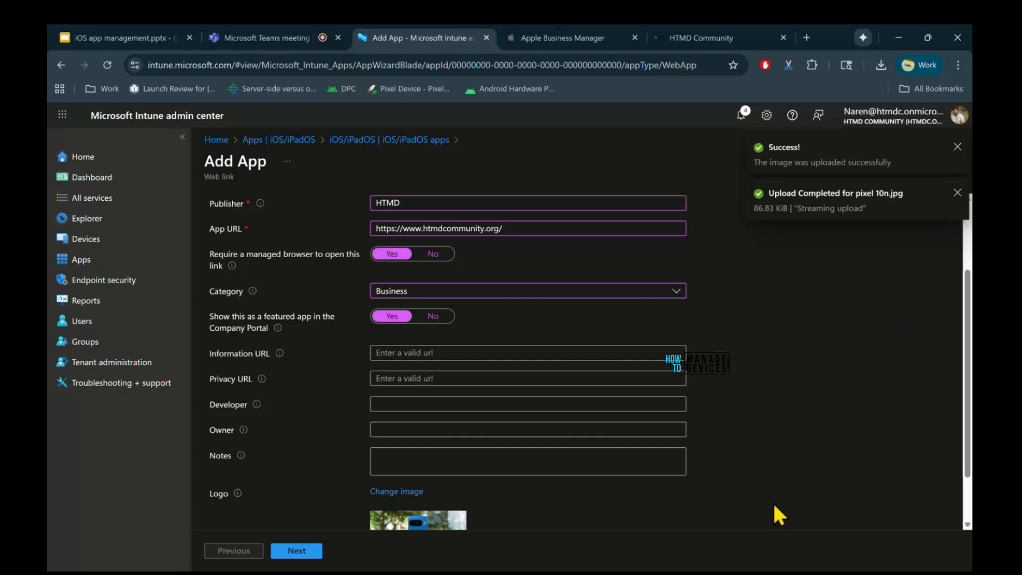
scroll(761, 471, "down", 2)
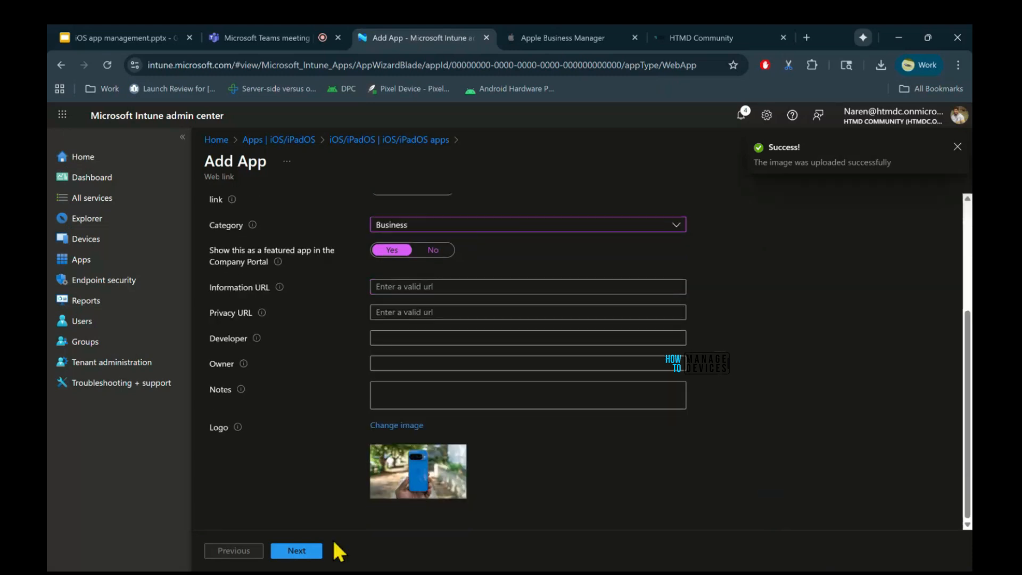
left_click(310, 549)
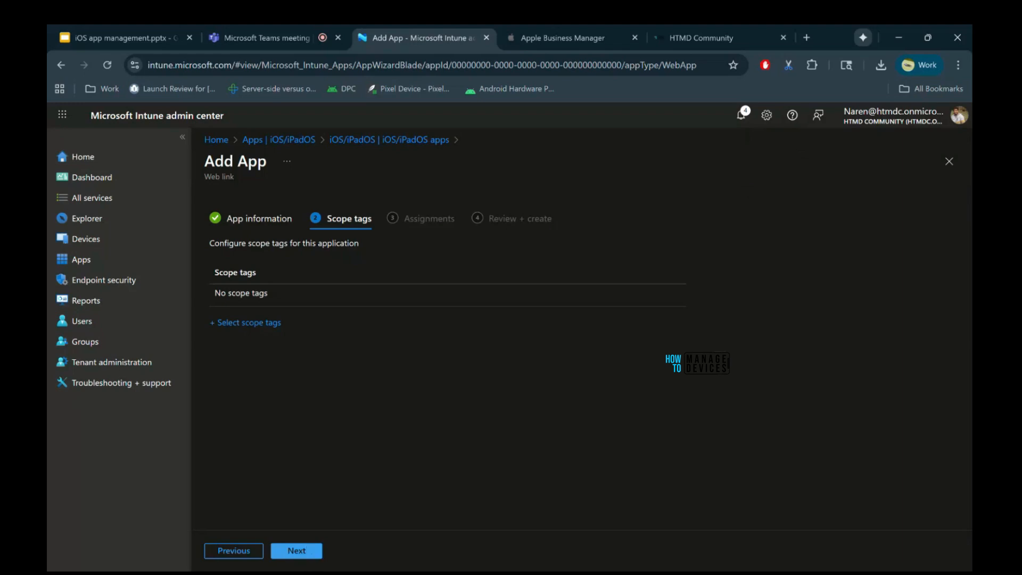
Proceed past the scope tags and assign the web link as required to the enrolment group.
left_click(305, 550)
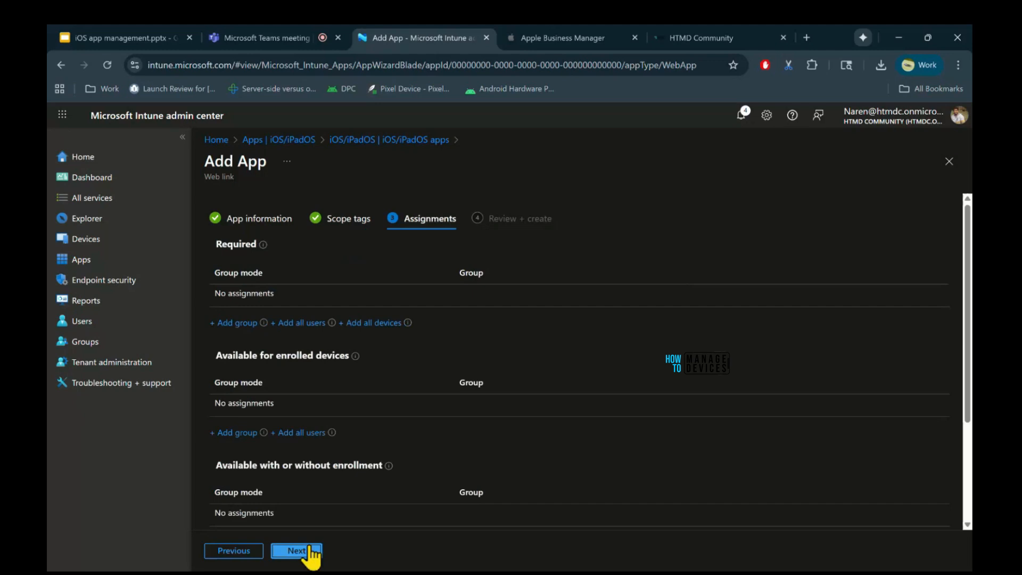
scroll(509, 375, "down", 3)
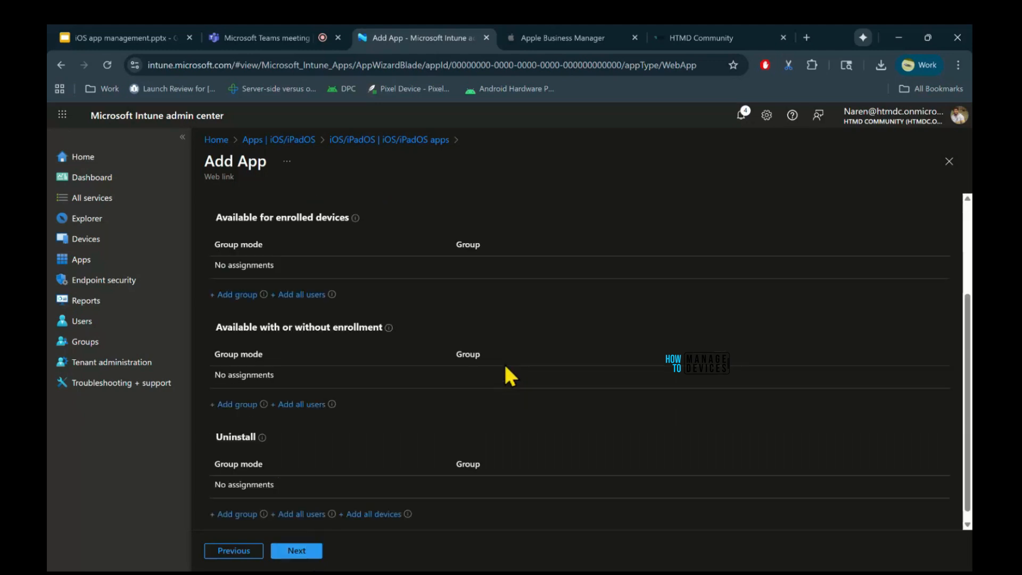
scroll(505, 367, "down", 1)
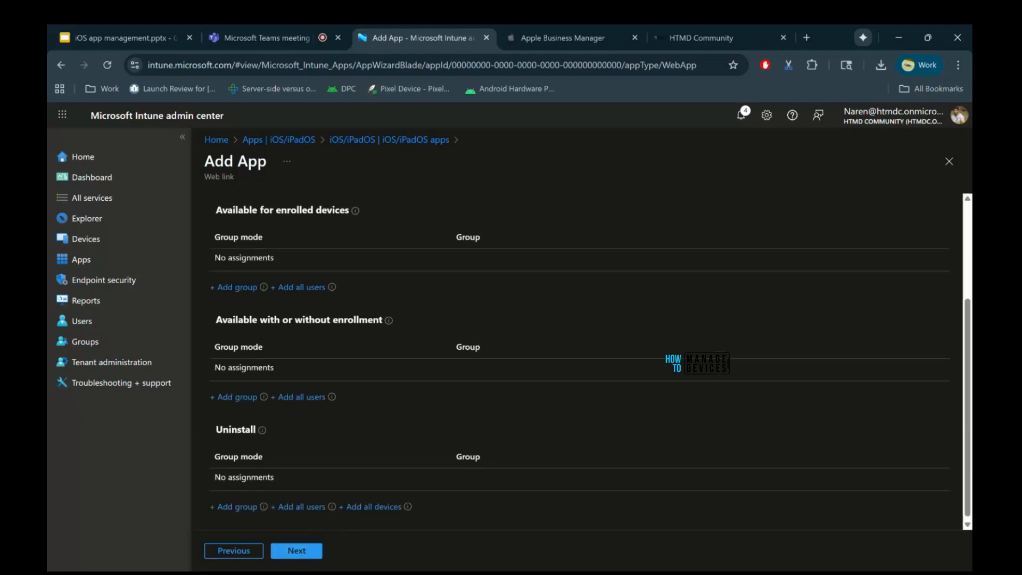
scroll(579, 362, "up", 2)
scroll(579, 362, "down", 1)
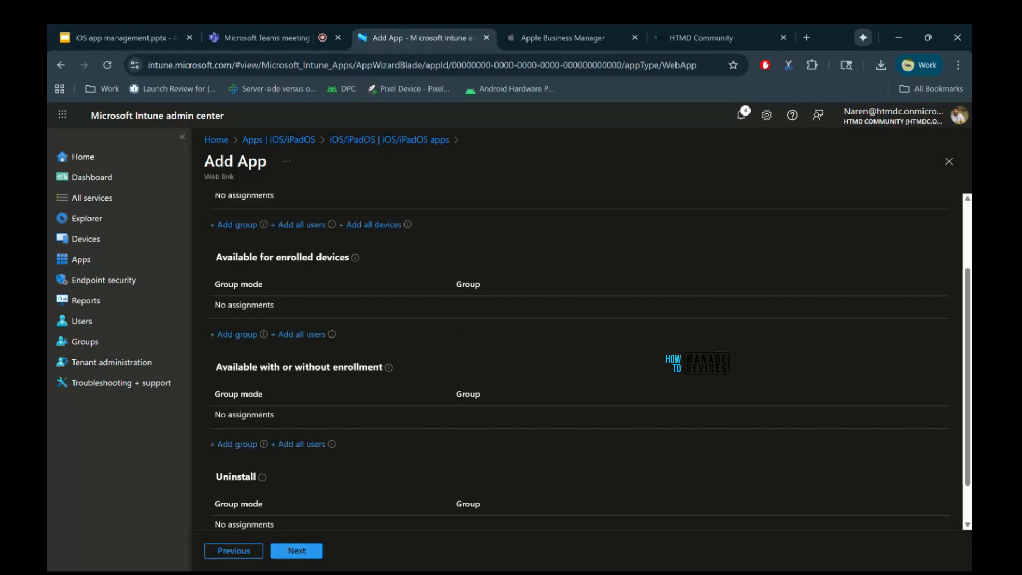
scroll(579, 362, "down", 1)
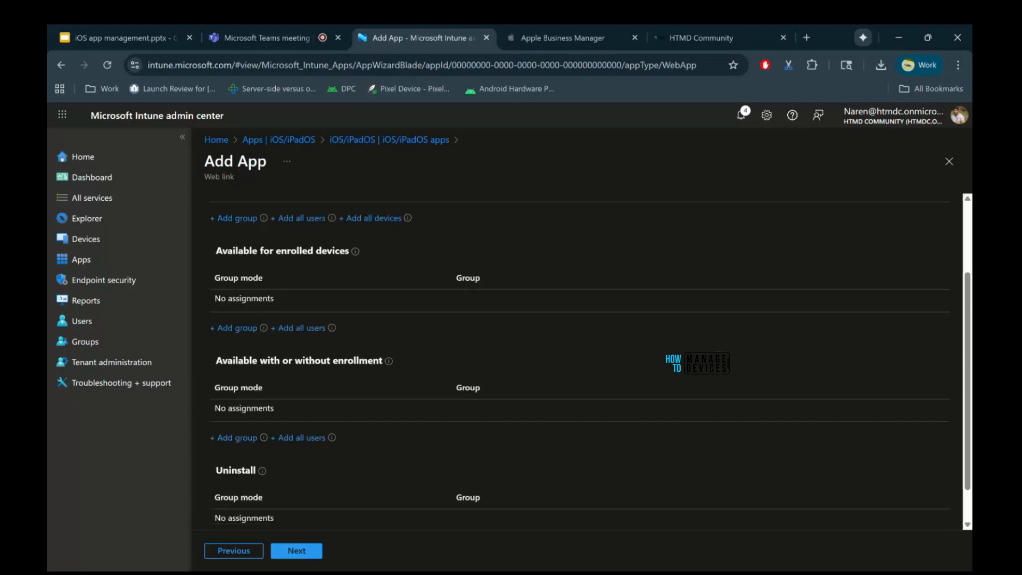
scroll(579, 362, "down", 1)
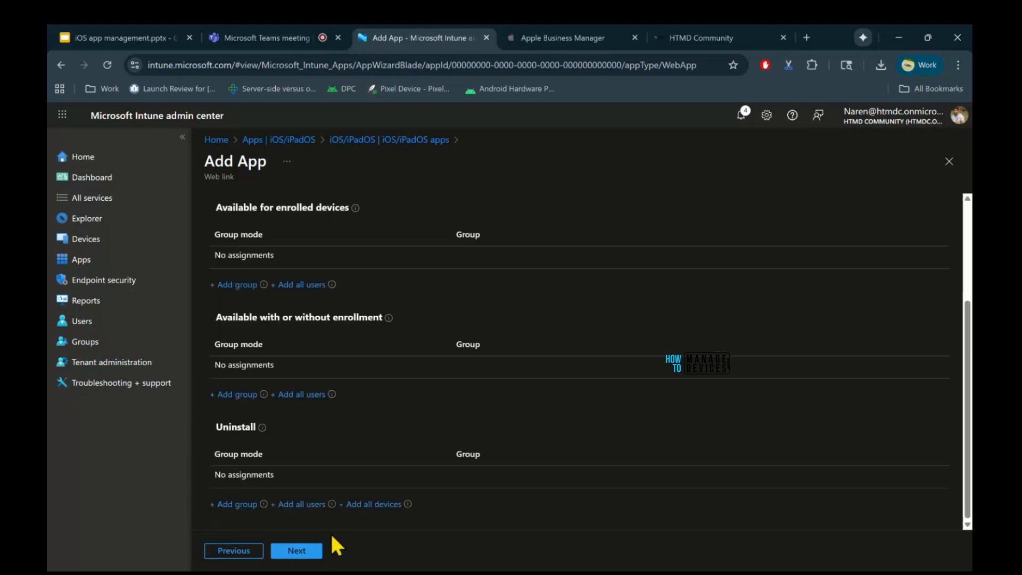
scroll(207, 343, "up", 3)
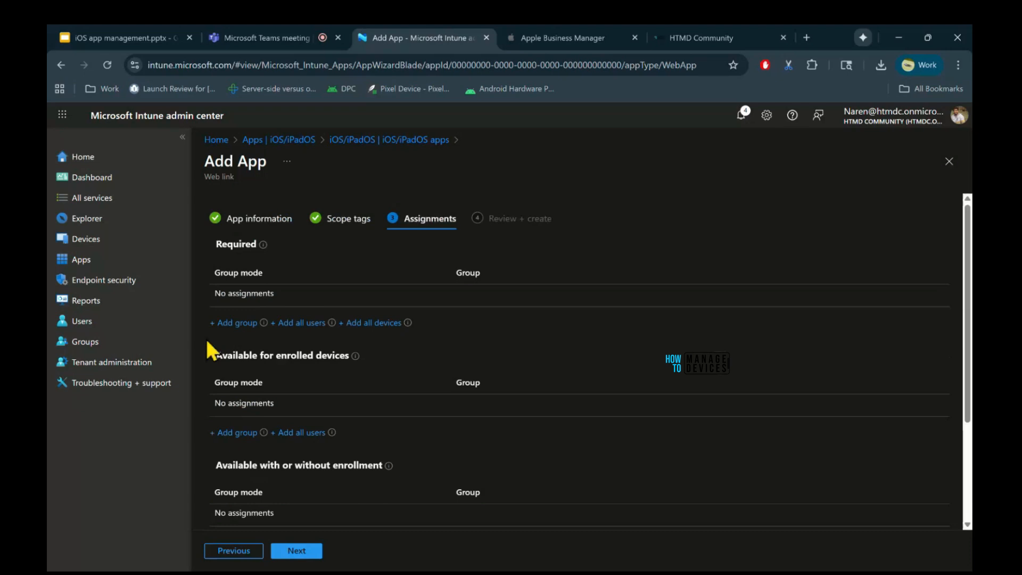
left_click(237, 323)
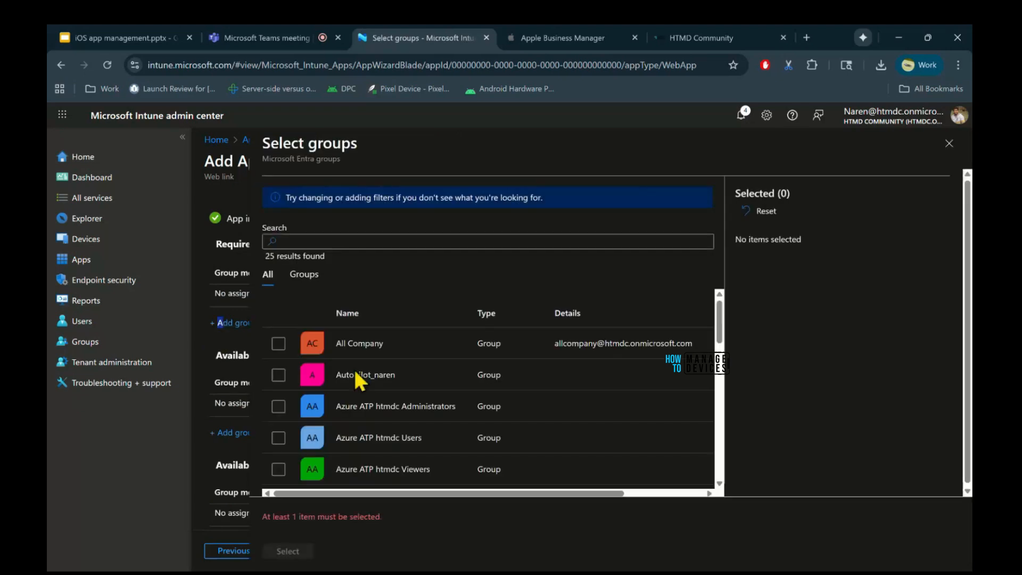
left_click(308, 241)
type("naren")
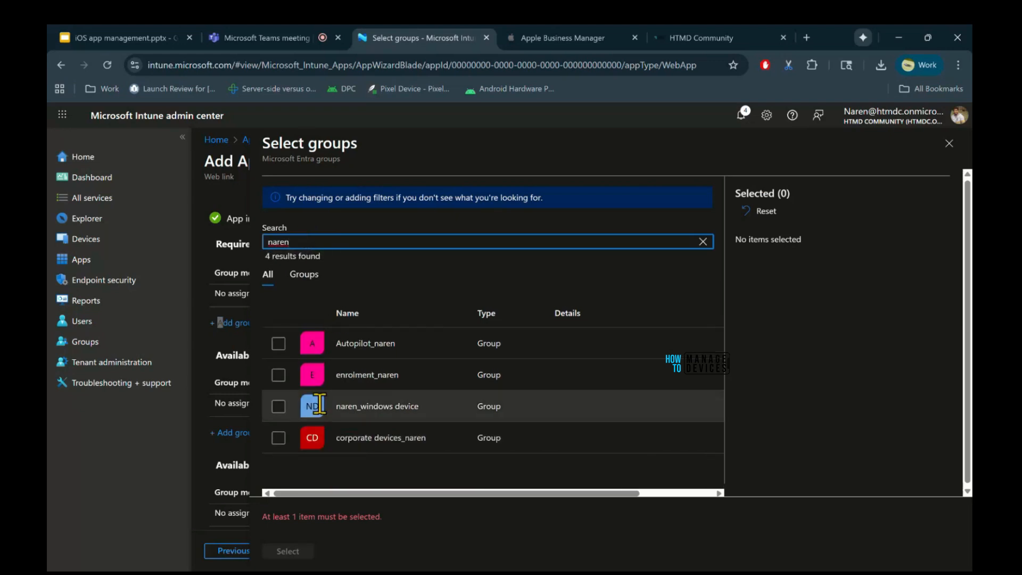
left_click(282, 372)
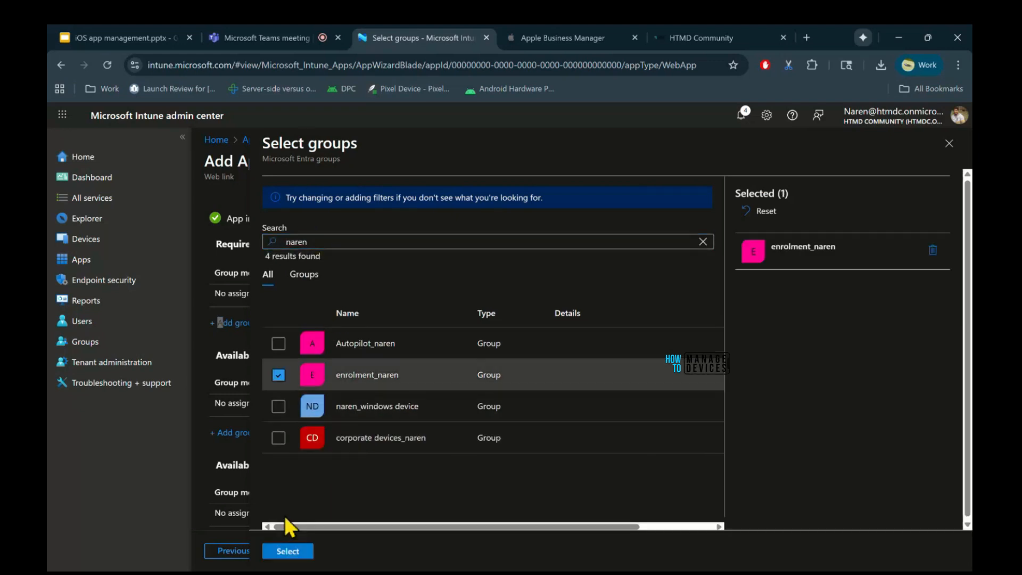
left_click(288, 552)
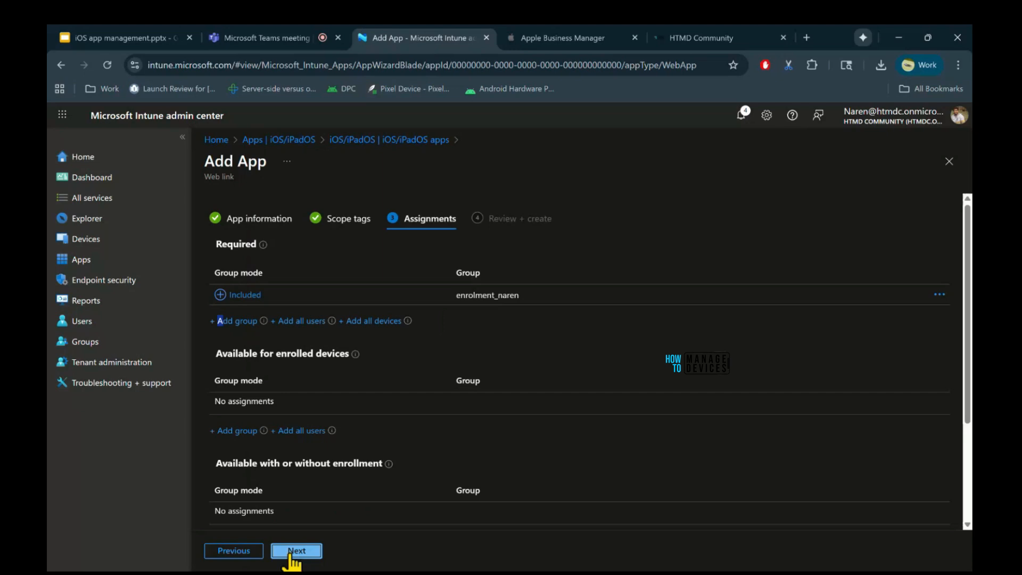
Create the HTMD website web link app and close its overview to return to the iOS/iPadOS apps.
left_click(291, 553)
left_click(293, 553)
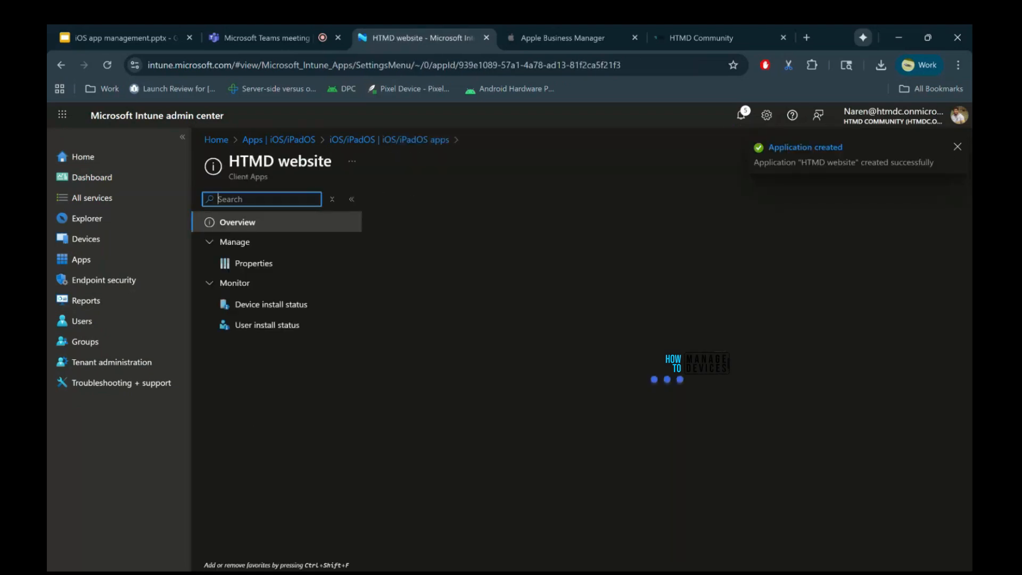
left_click(958, 147)
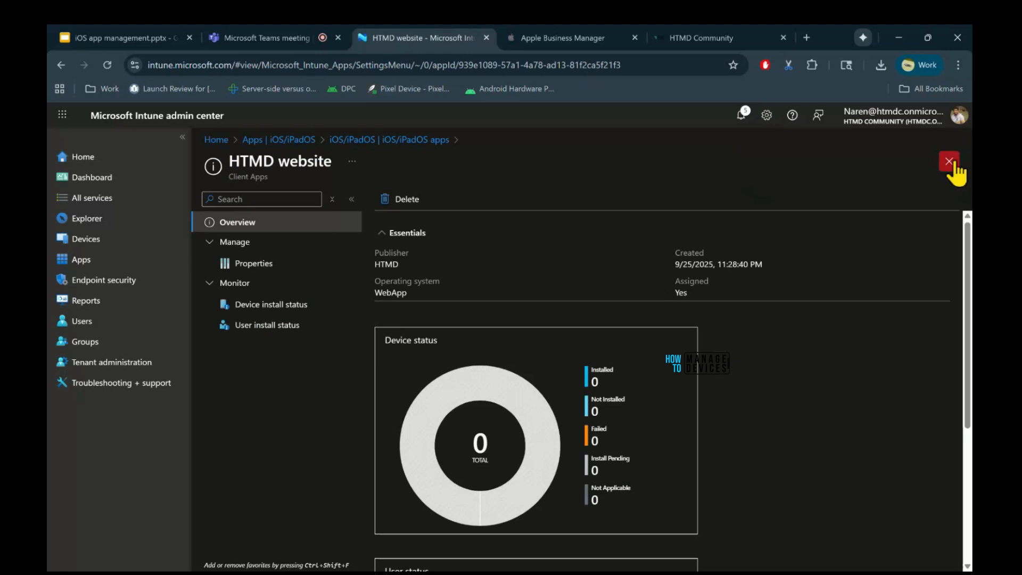
left_click(951, 163)
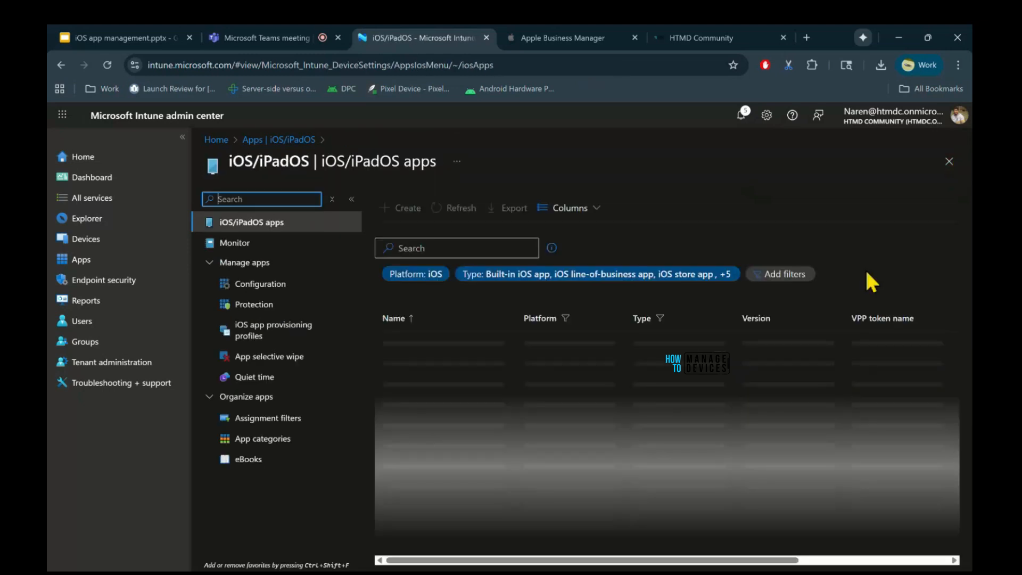
Search the iOS/iPadOS apps for indeed and check the type of the Indeed Job Search app.
left_click(432, 249)
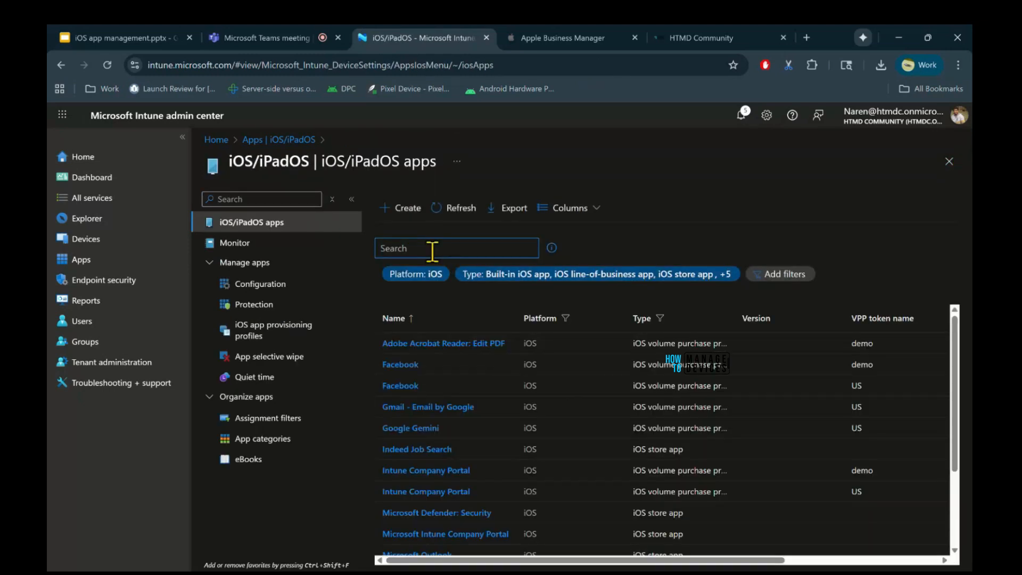
type("indeed")
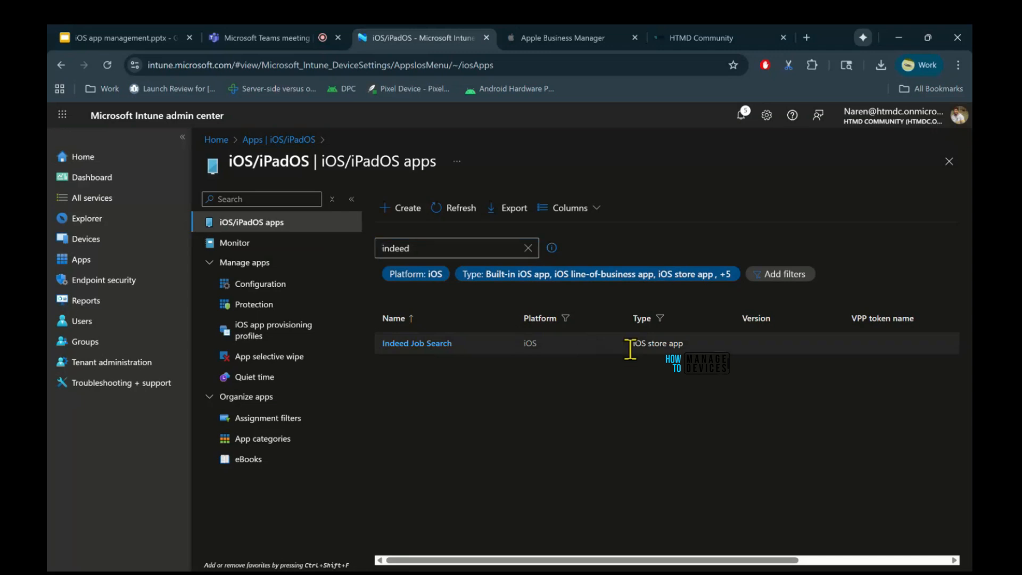
left_click_drag(630, 350, 687, 347)
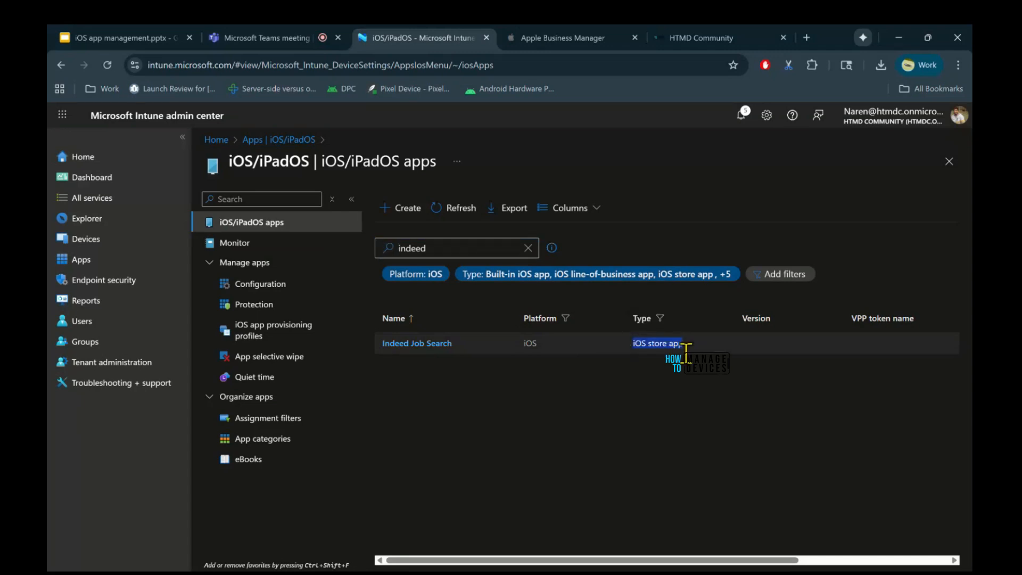
Replace the search with htmd to look for the HTMD website app among the iOS/iPadOS apps.
left_click(528, 248)
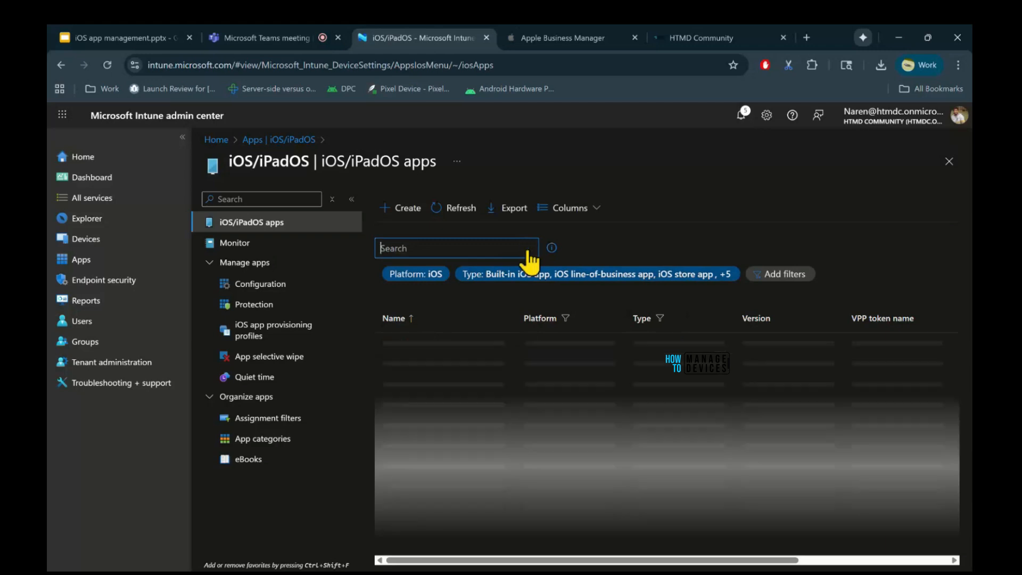
type("ht")
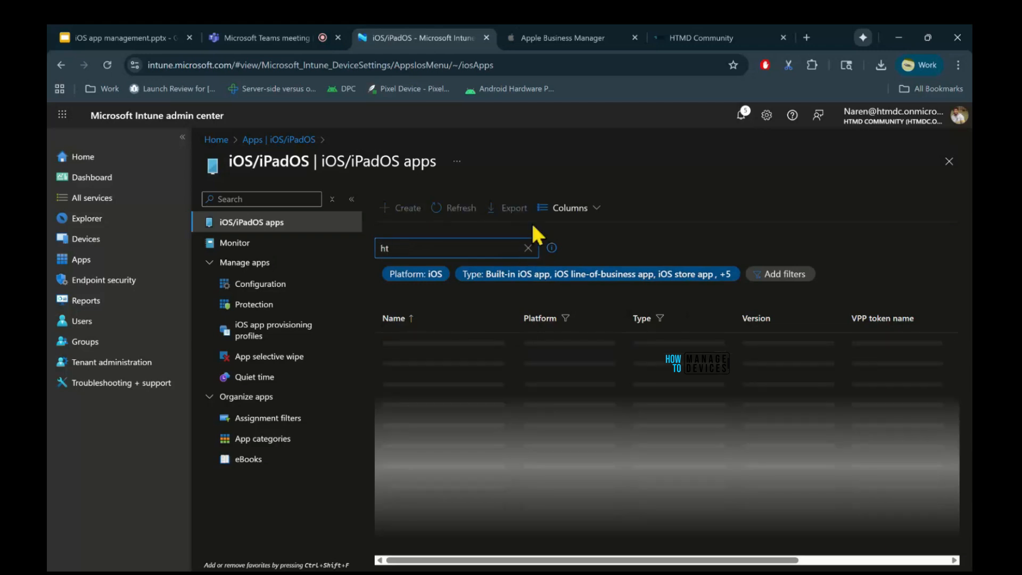
type("md")
key("BackSpace")
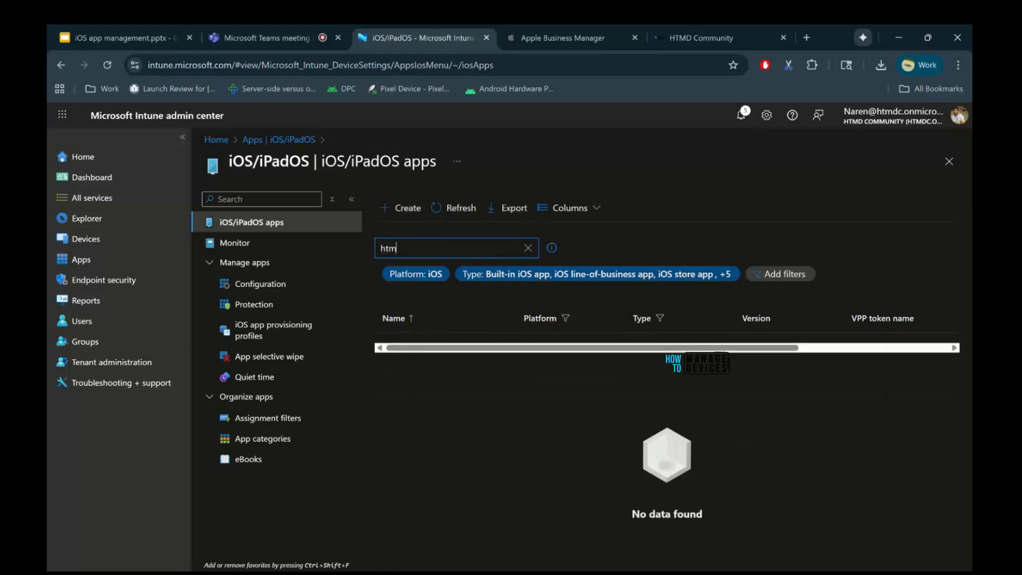
key("BackSpace")
key("BackSpace")
key("BackSpace")
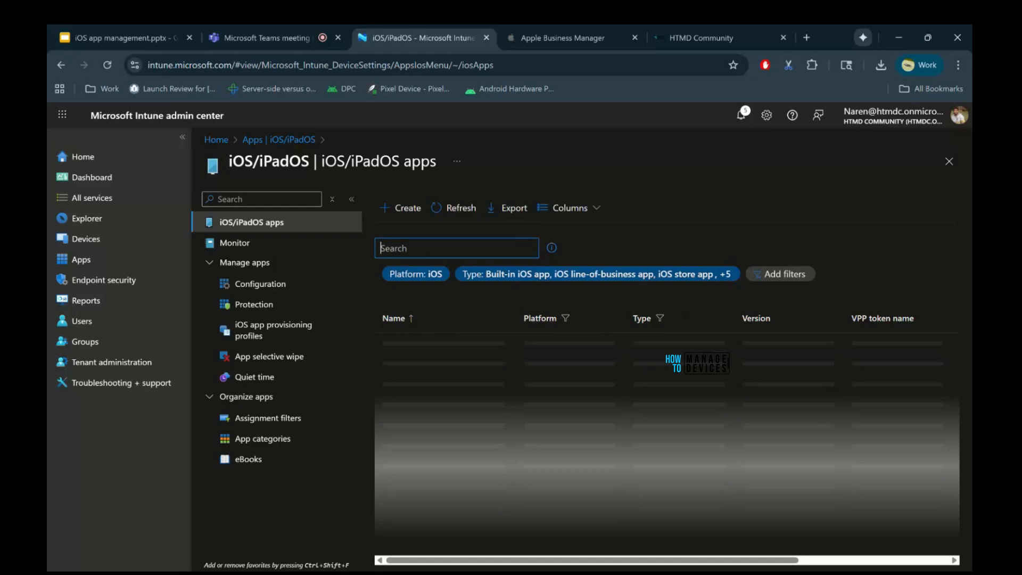
left_click(455, 211)
left_click(415, 246)
type("htmd")
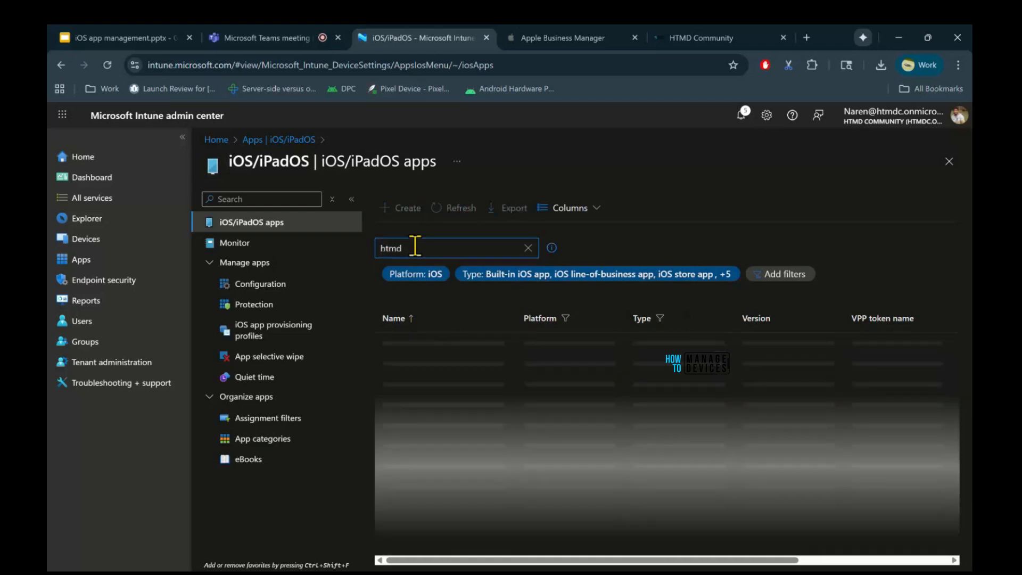
left_click(759, 133)
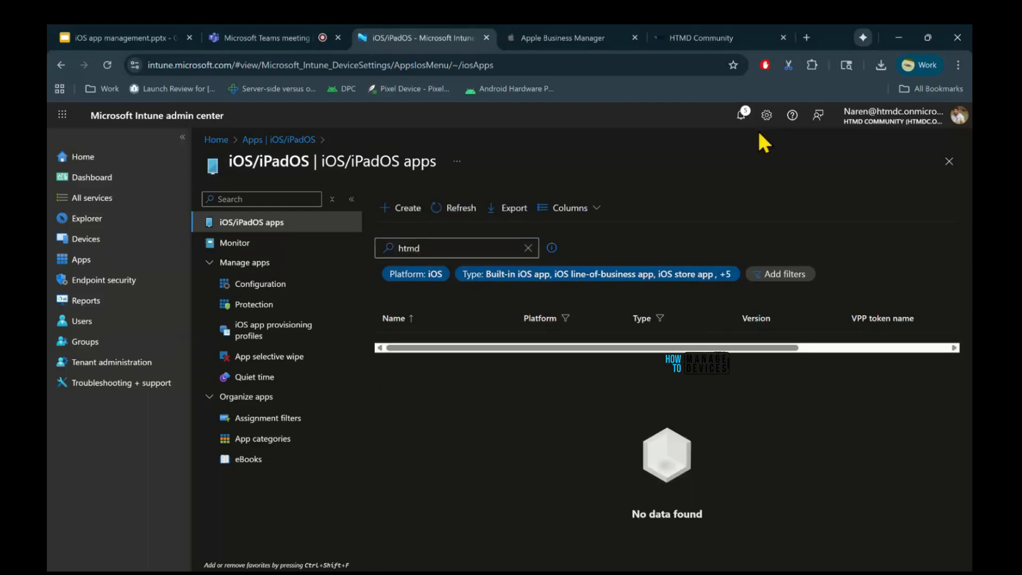
Open the HTMD website app from its creation notification, then close the notifications and the app overview.
left_click(743, 116)
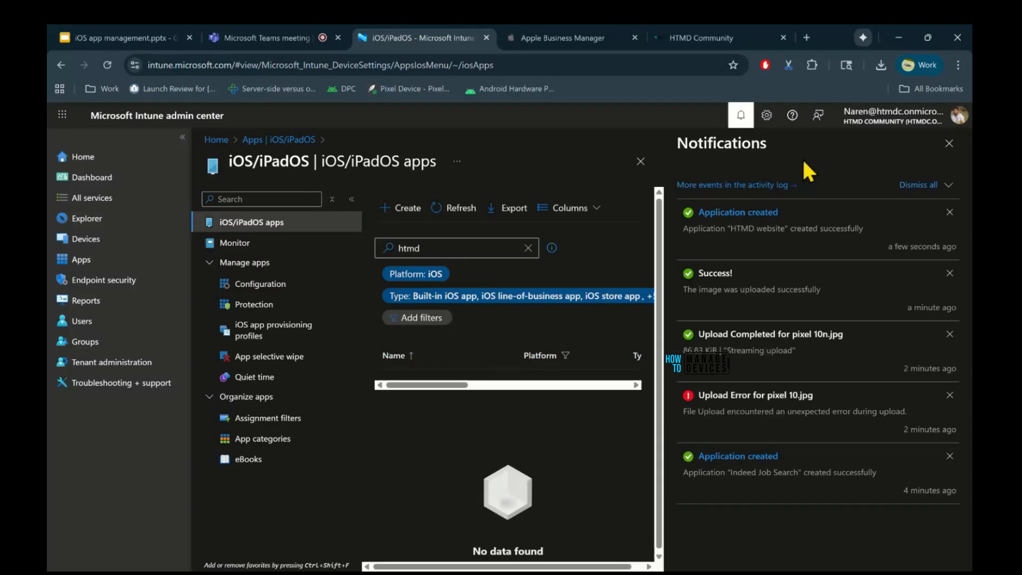
left_click(949, 144)
left_click(949, 161)
Search all apps for htmd and check the type of the HTMD website app.
left_click(419, 248)
type("htmd")
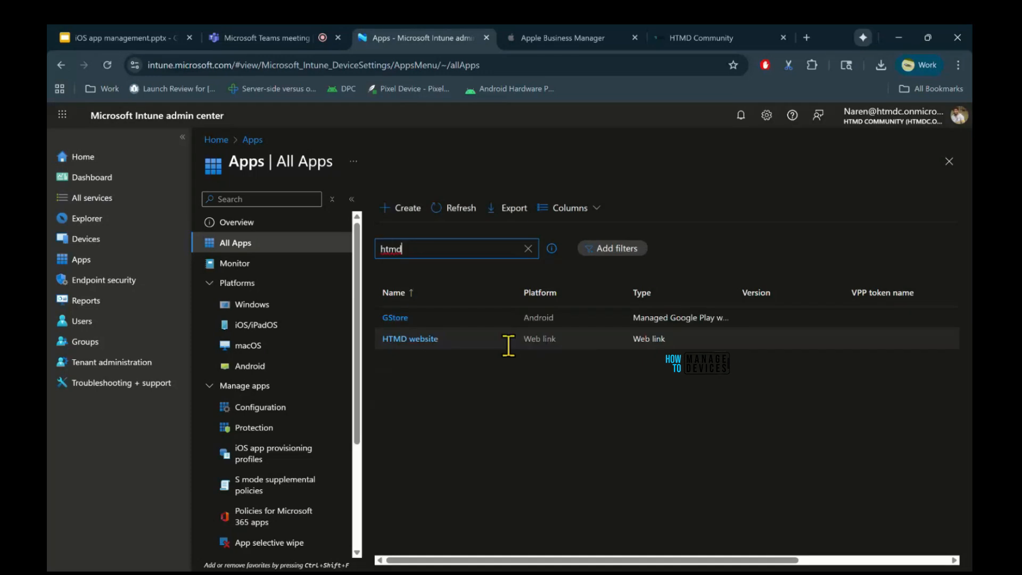
left_click(541, 356)
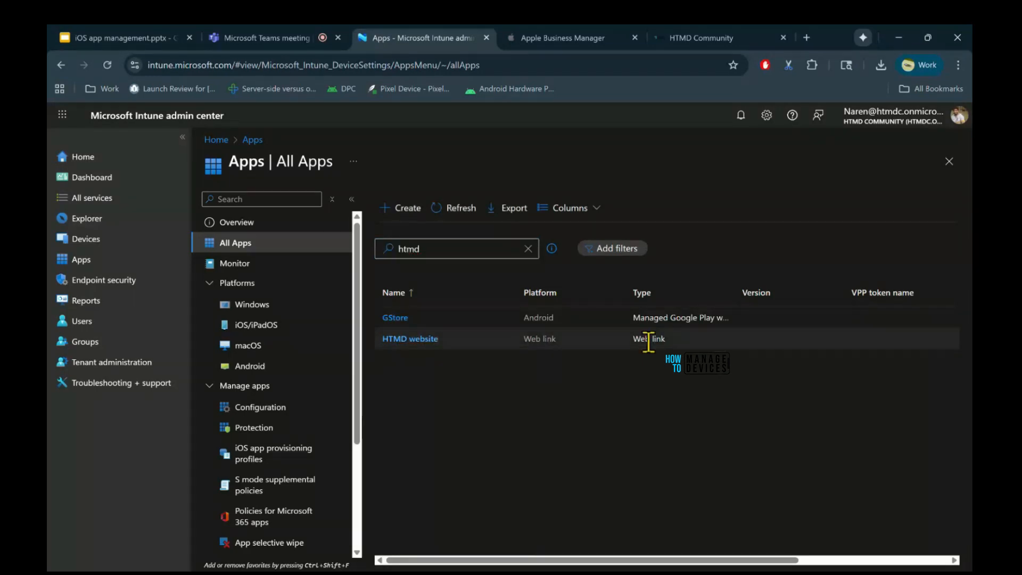
triple_click(648, 342)
Examine the HTMD website app's properties and assignments, and close them without making changes.
left_click(429, 339)
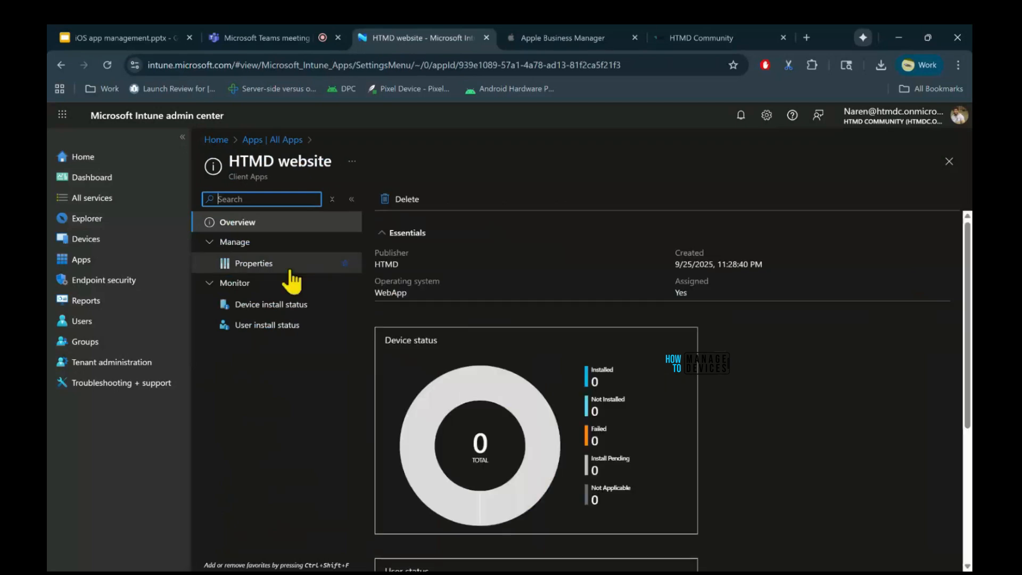
left_click(291, 280)
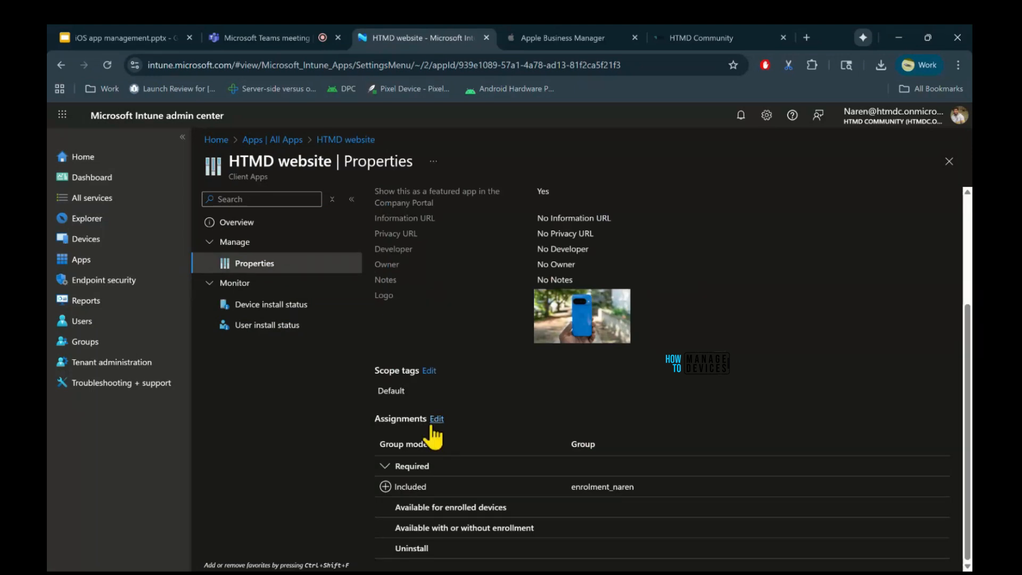
left_click(435, 421)
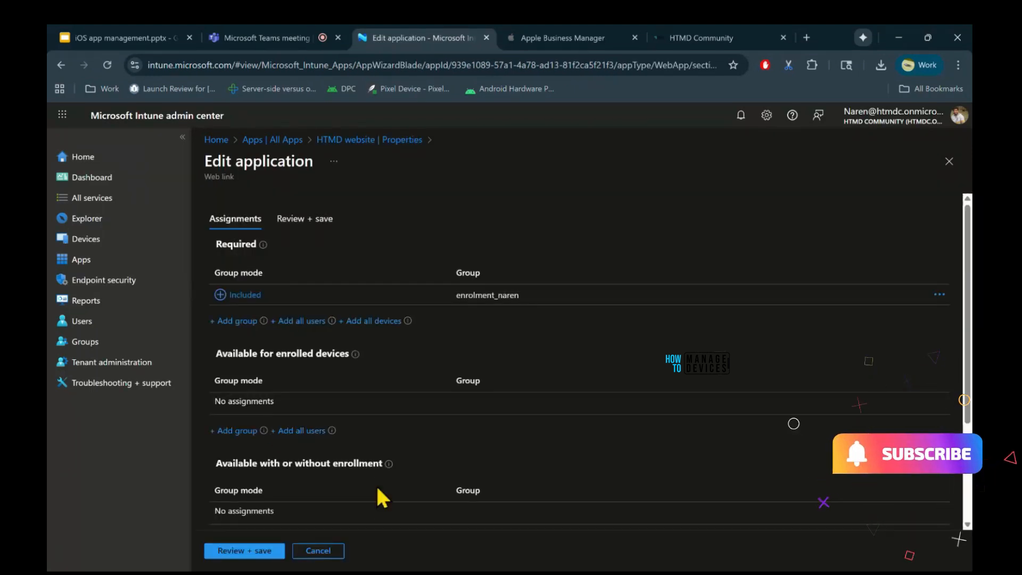
left_click(320, 552)
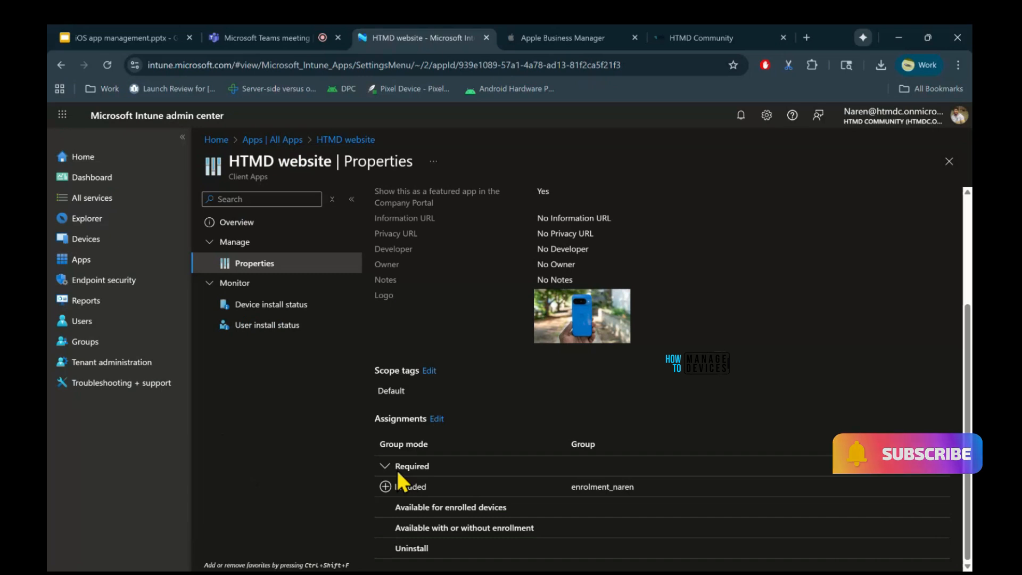
left_click(949, 161)
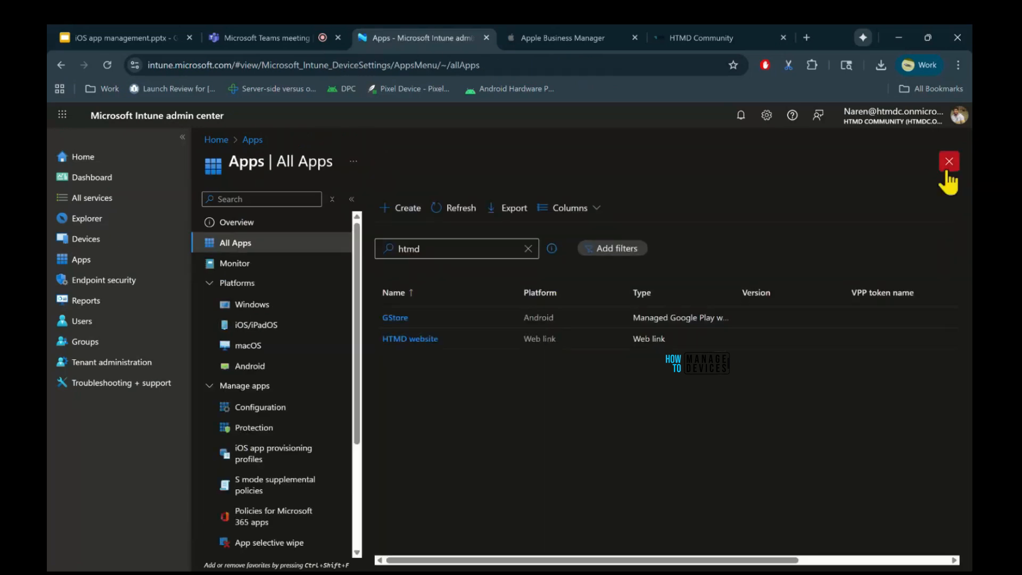
Leave the All Apps list, dismiss the home page banner and open the Apps overview.
left_click(949, 162)
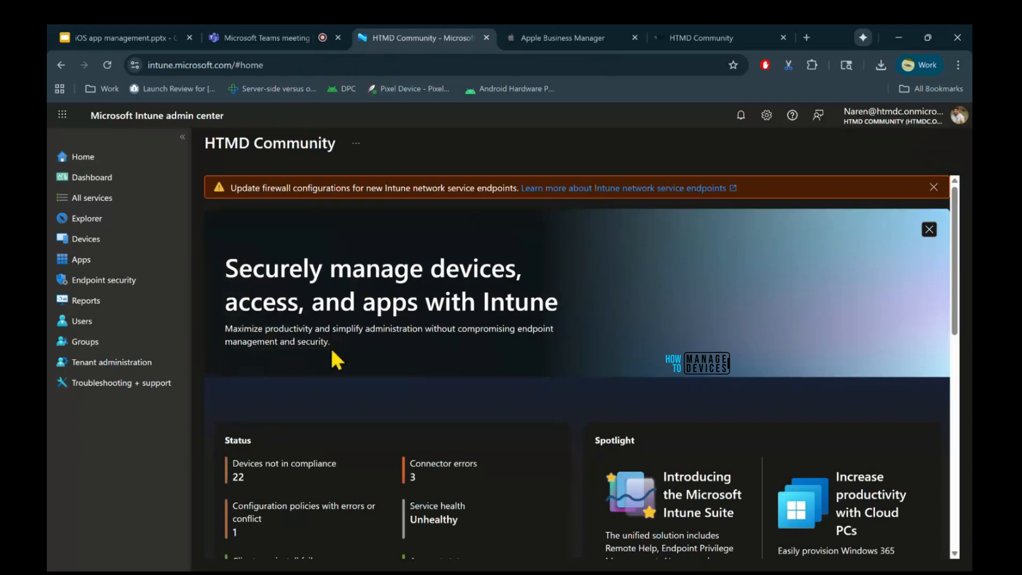
left_click(929, 230)
left_click(96, 260)
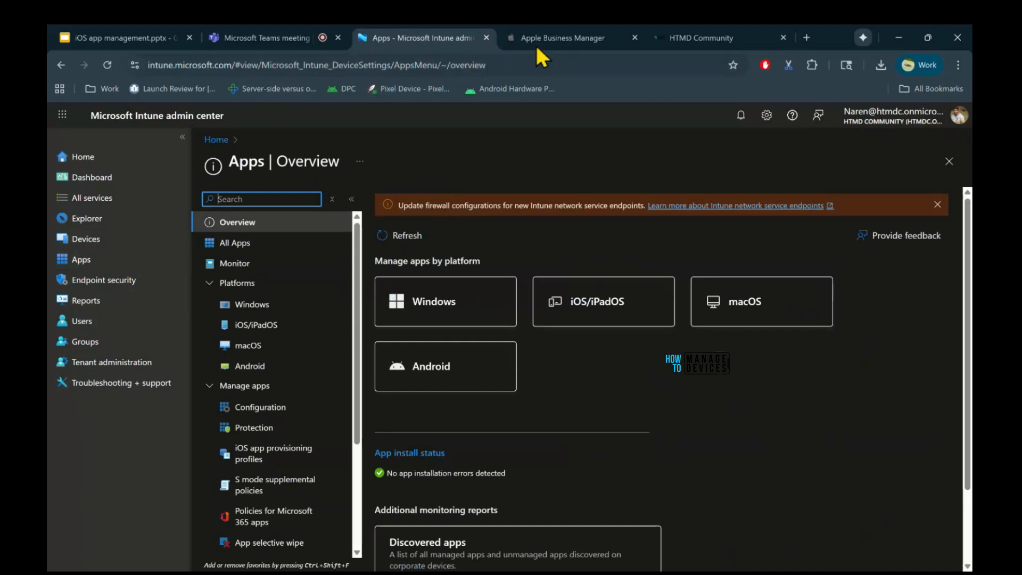
Switch to Apple Business Manager and sign in by entering the managed Apple account's password.
left_click(574, 40)
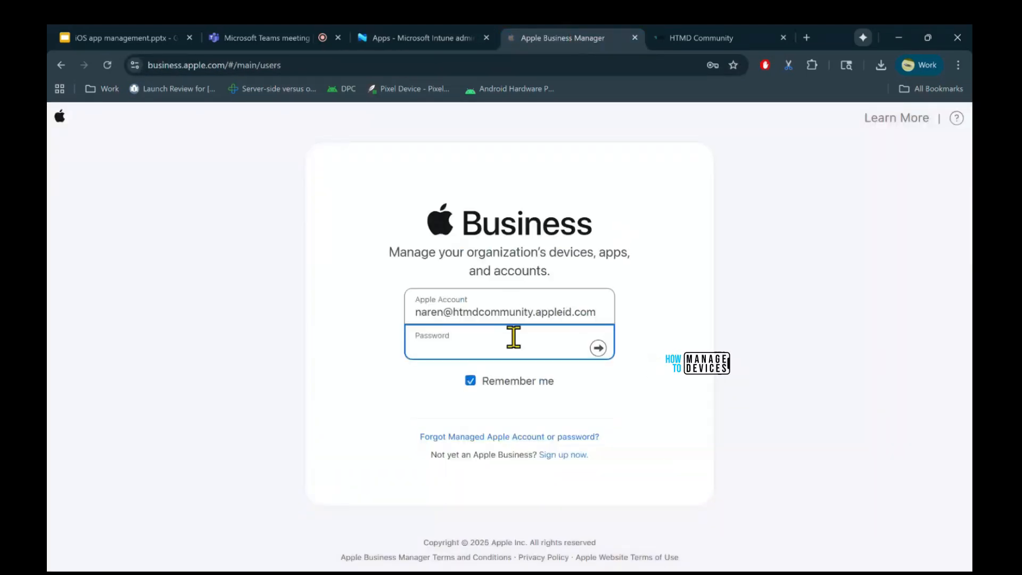
type("••••••••••••")
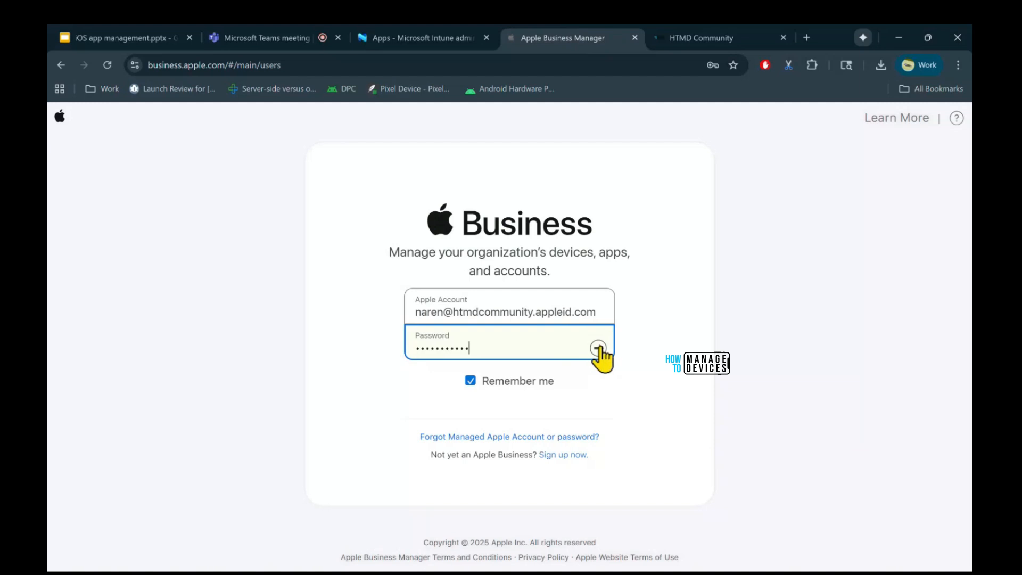
left_click(598, 348)
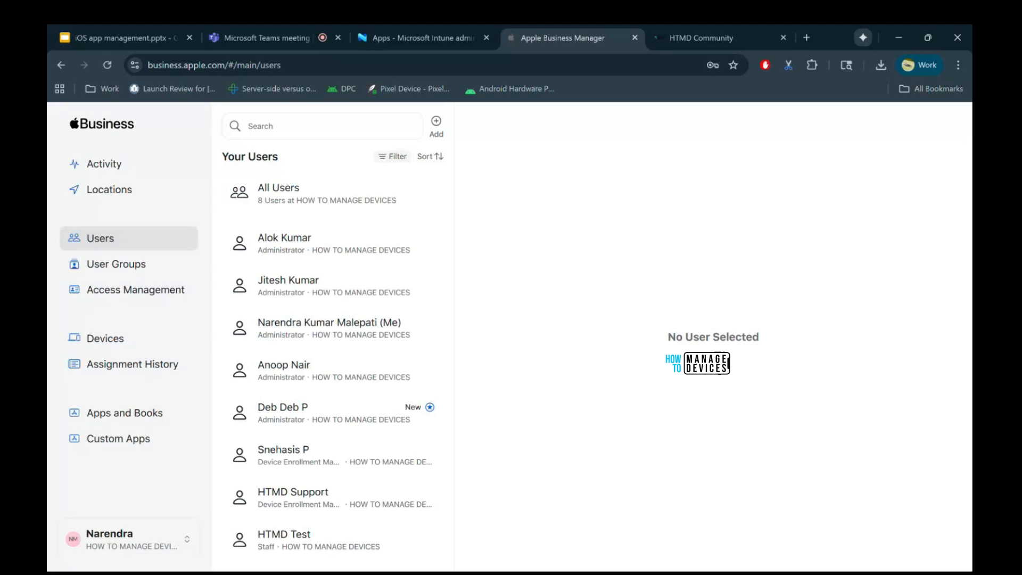
Add a new location named demo sep26, fill in its address details and save it.
left_click(109, 189)
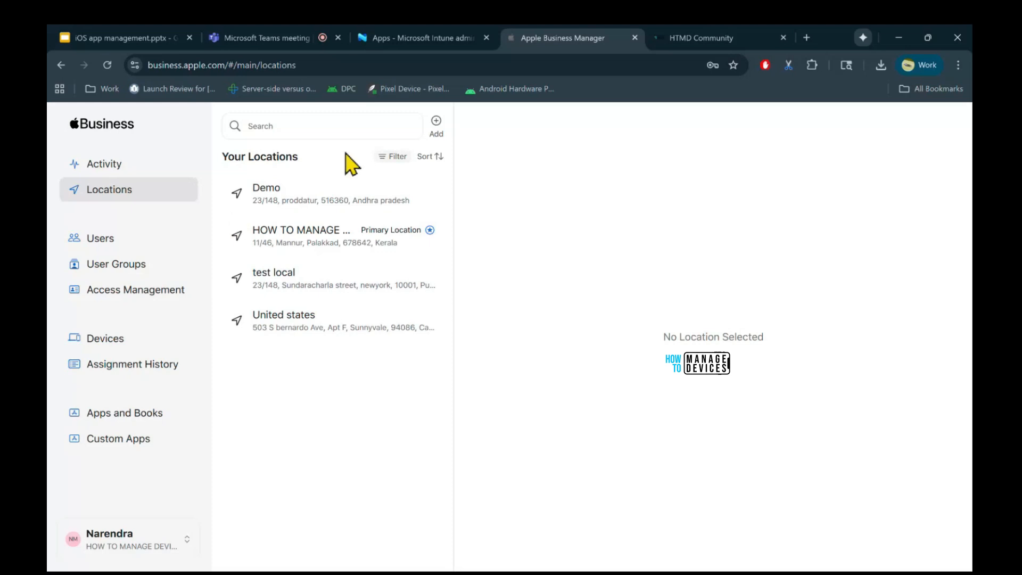
left_click(436, 122)
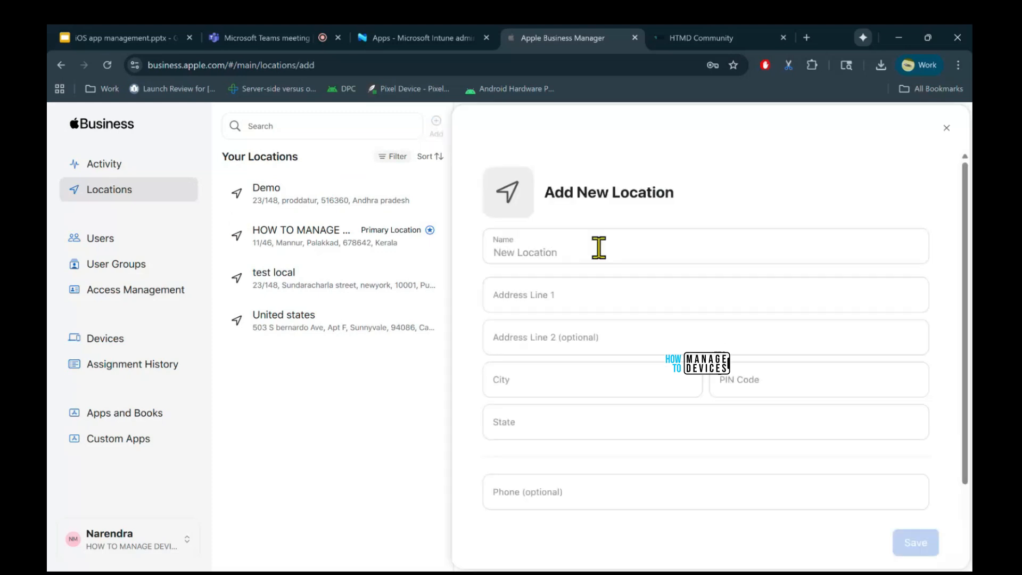
left_click(599, 247)
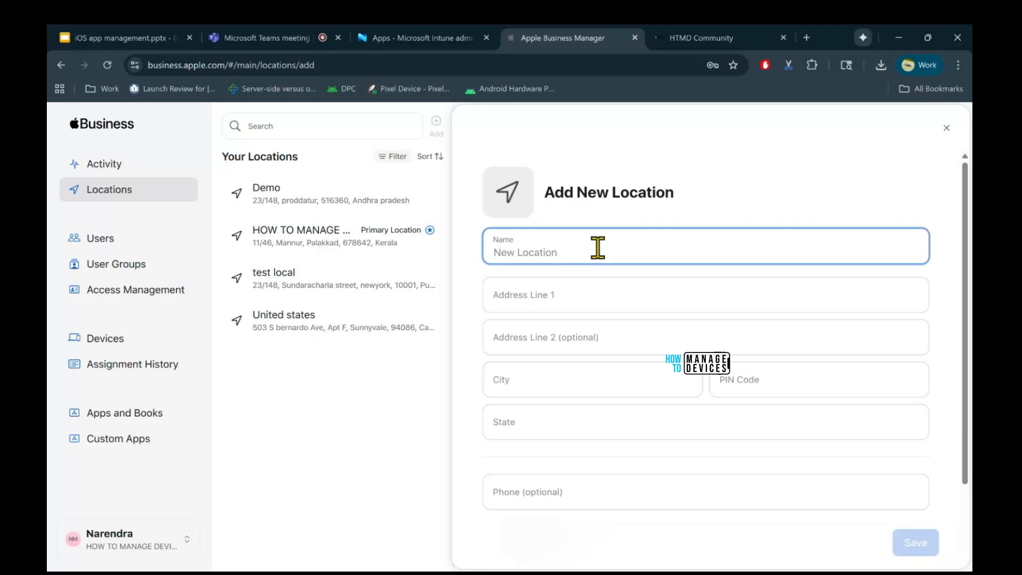
type("demo sep3")
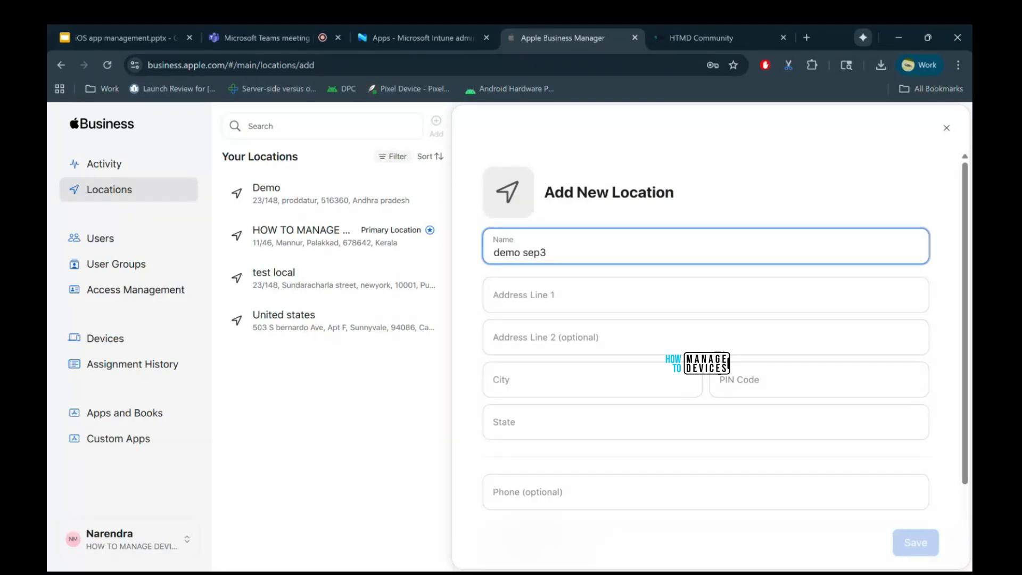
key("BackSpace")
type("26")
left_click(594, 304)
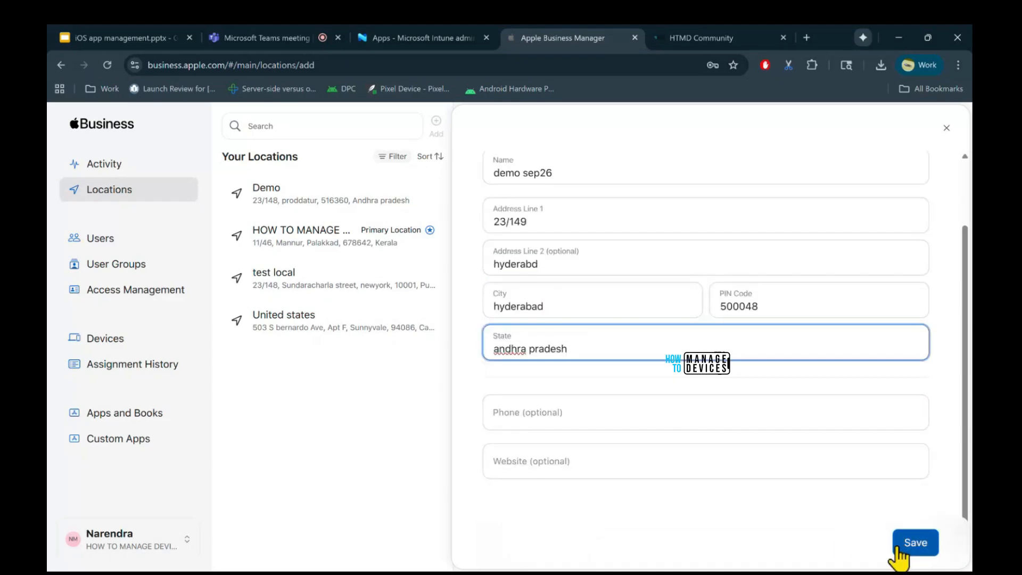
left_click(913, 545)
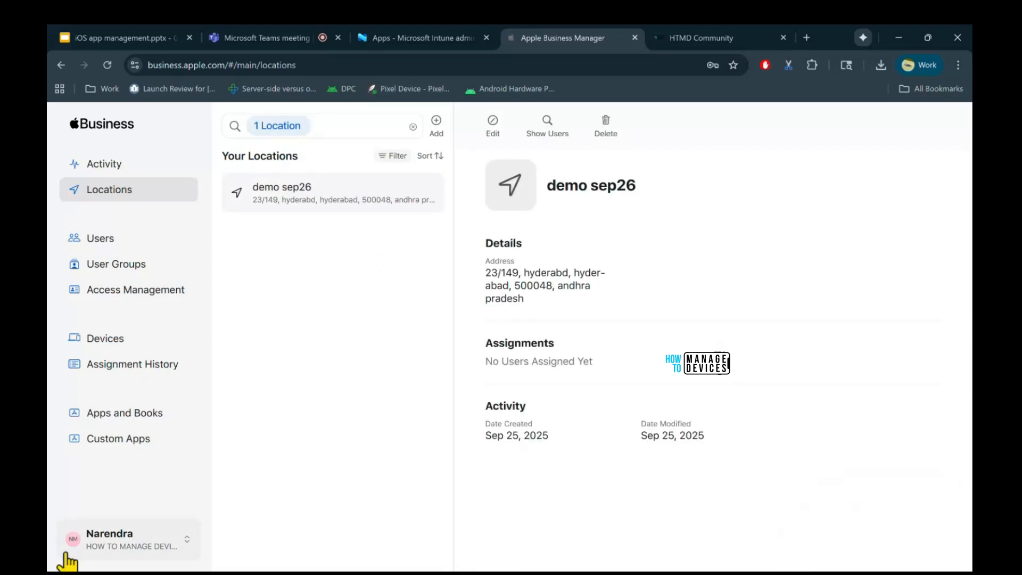
Download the demo sep26 content token from the Payments and Billing preferences.
left_click(112, 540)
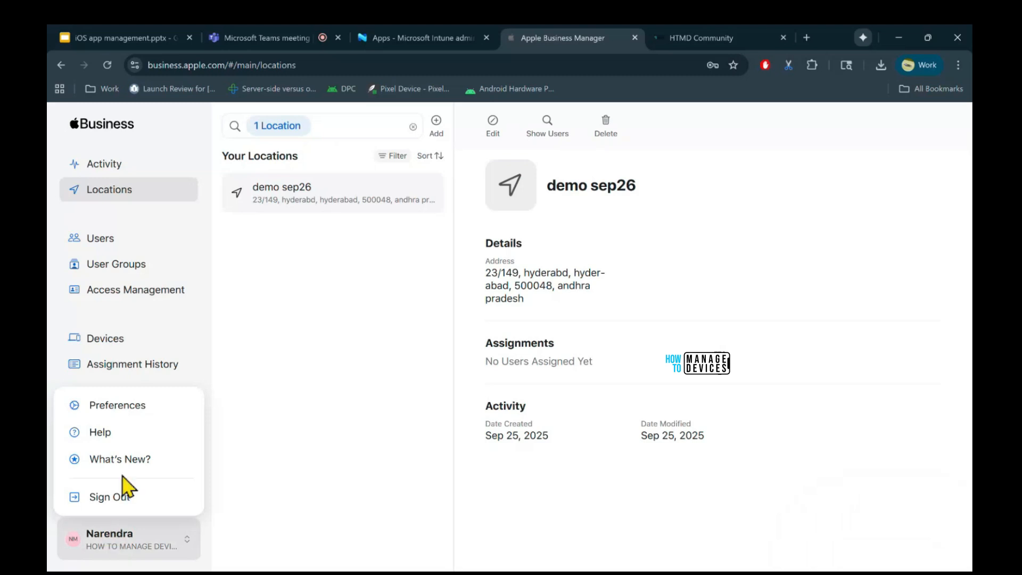
left_click(115, 414)
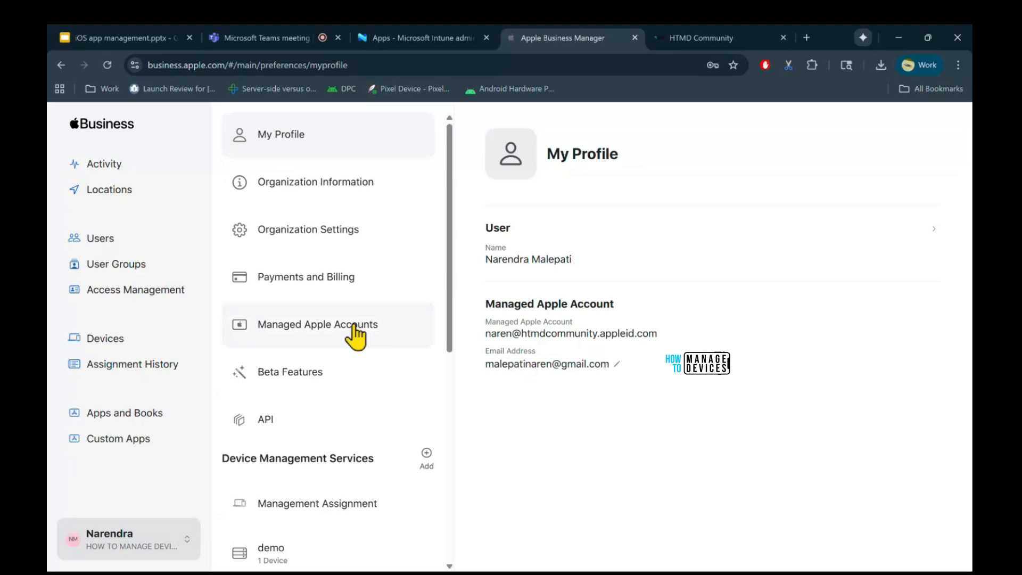
left_click(319, 277)
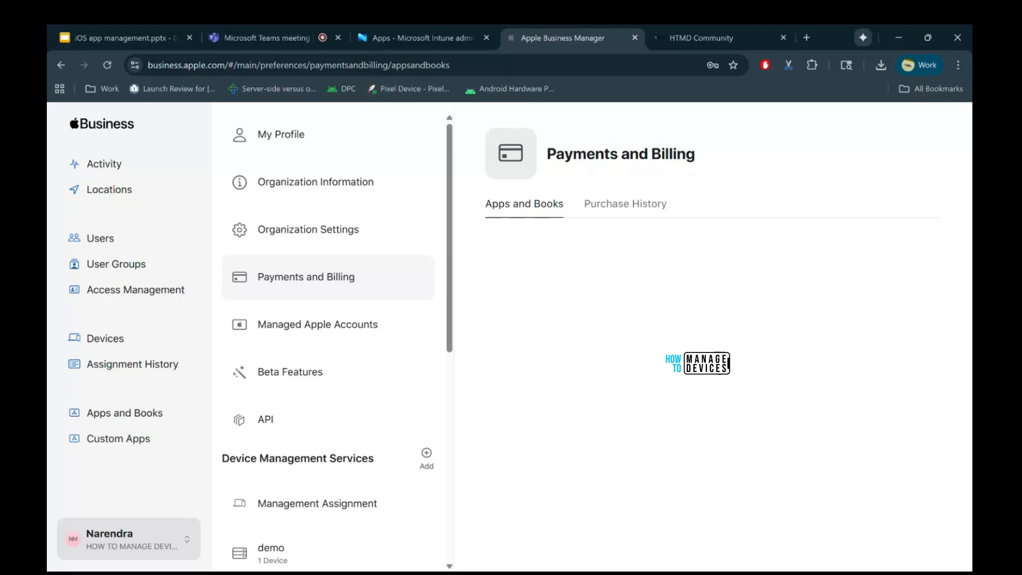
scroll(727, 337, "down", 2)
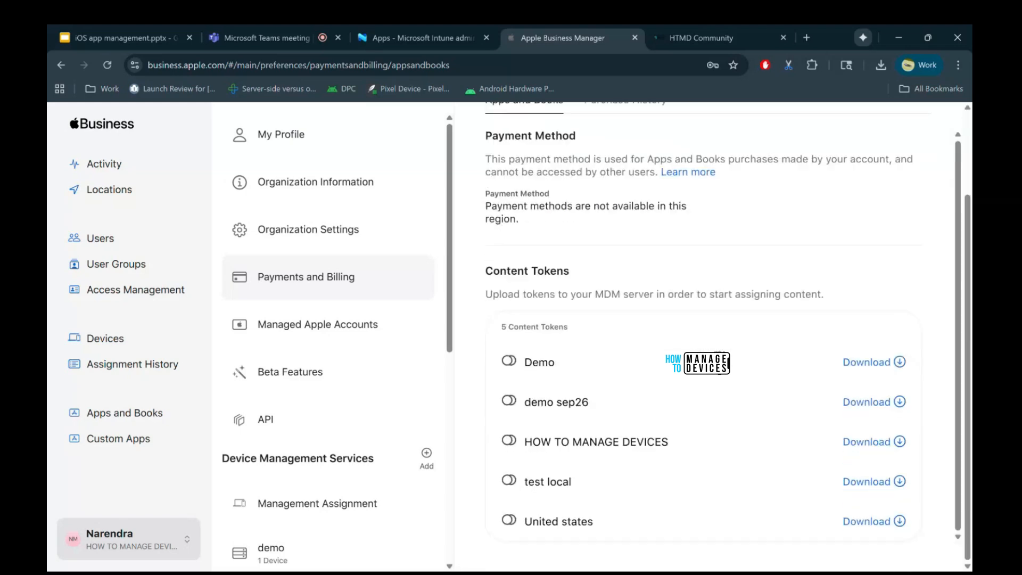
left_click(883, 408)
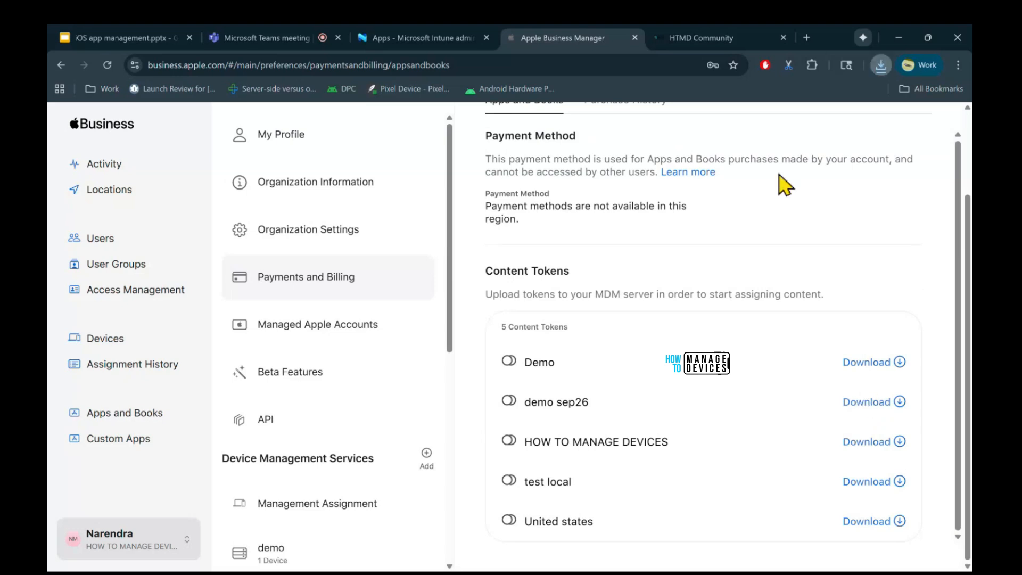
Switch back to the Intune admin center and open Apple VPP Tokens under the tenant's connectors and tokens.
left_click(417, 44)
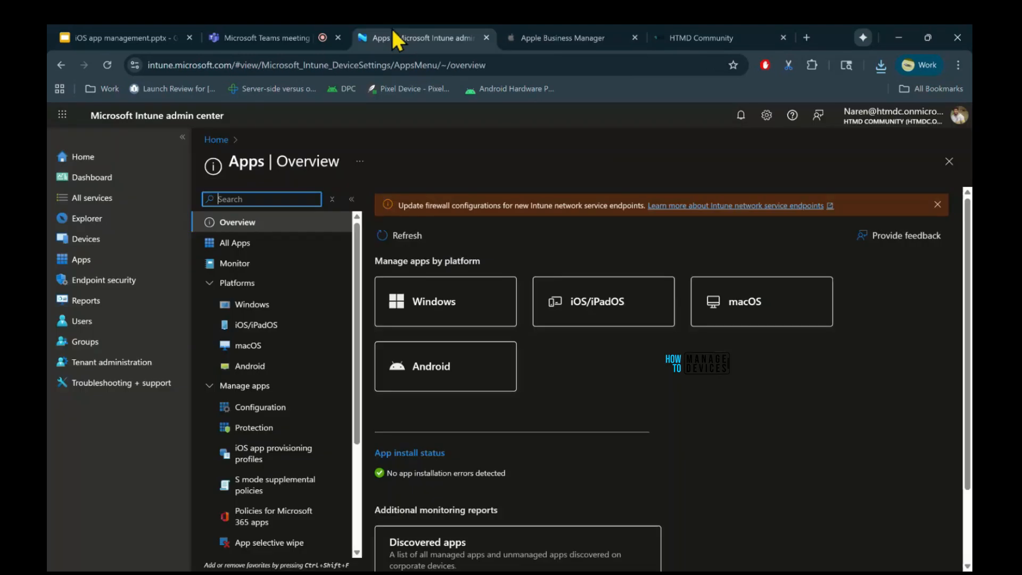
left_click(128, 363)
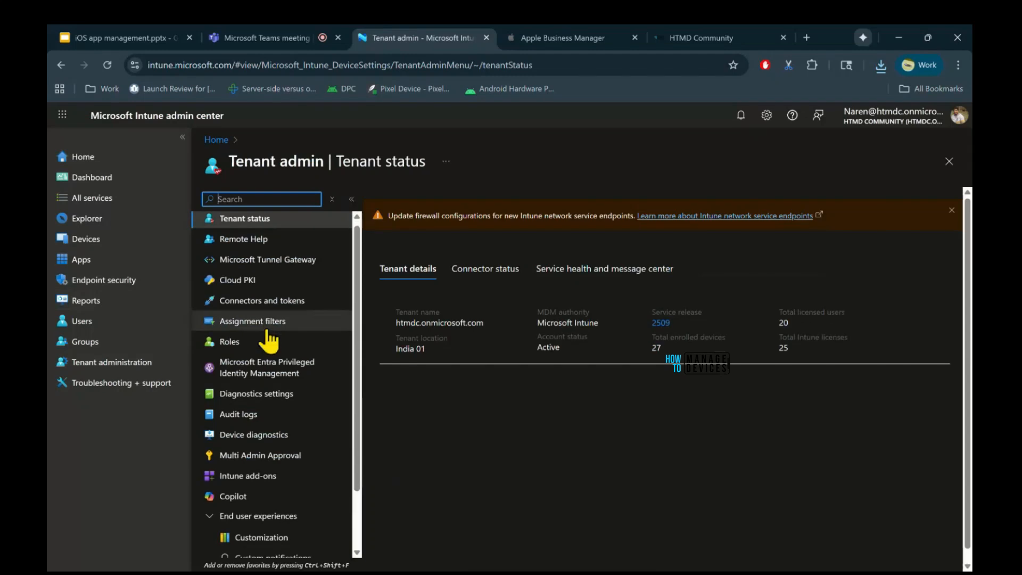
scroll(282, 410, "down", 2)
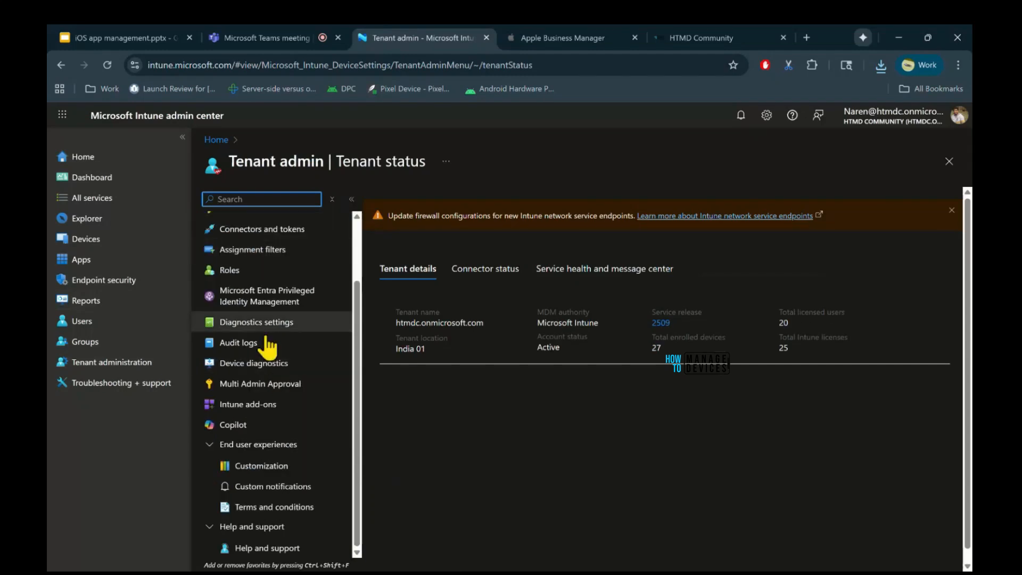
scroll(269, 348, "up", 2)
scroll(268, 347, "down", 1)
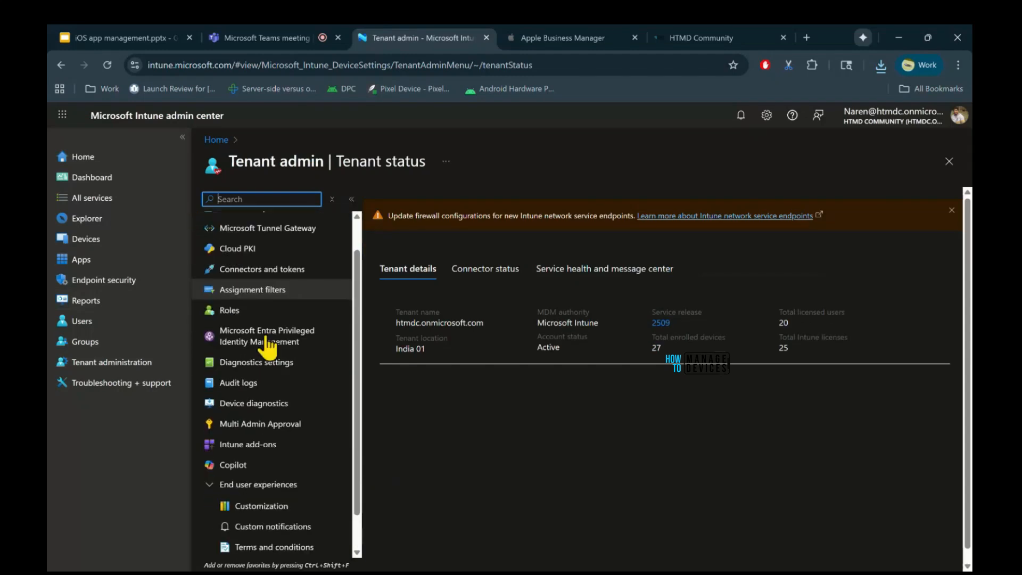
scroll(266, 349, "down", 2)
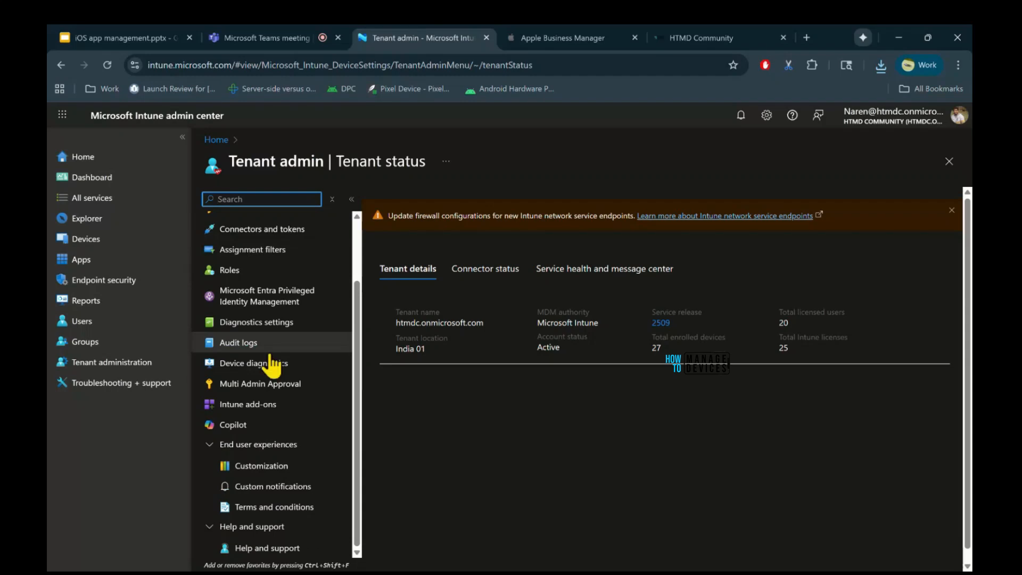
scroll(265, 373, "up", 3)
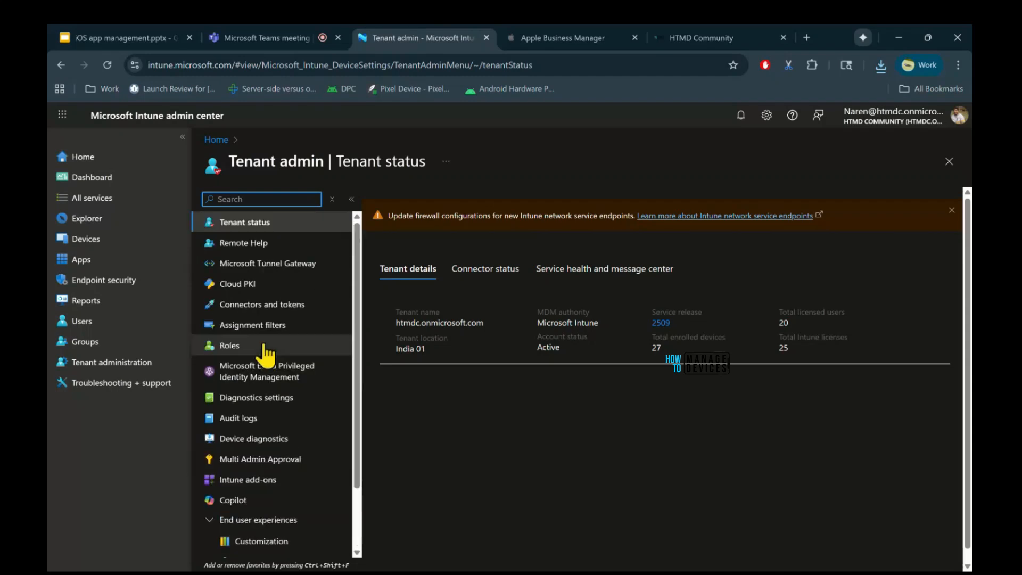
left_click(238, 307)
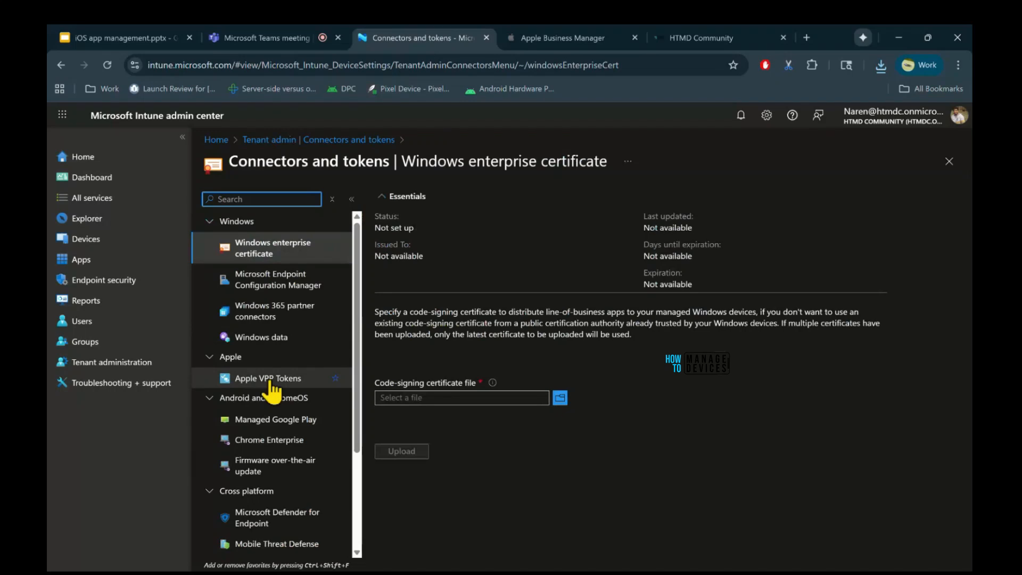
left_click(271, 379)
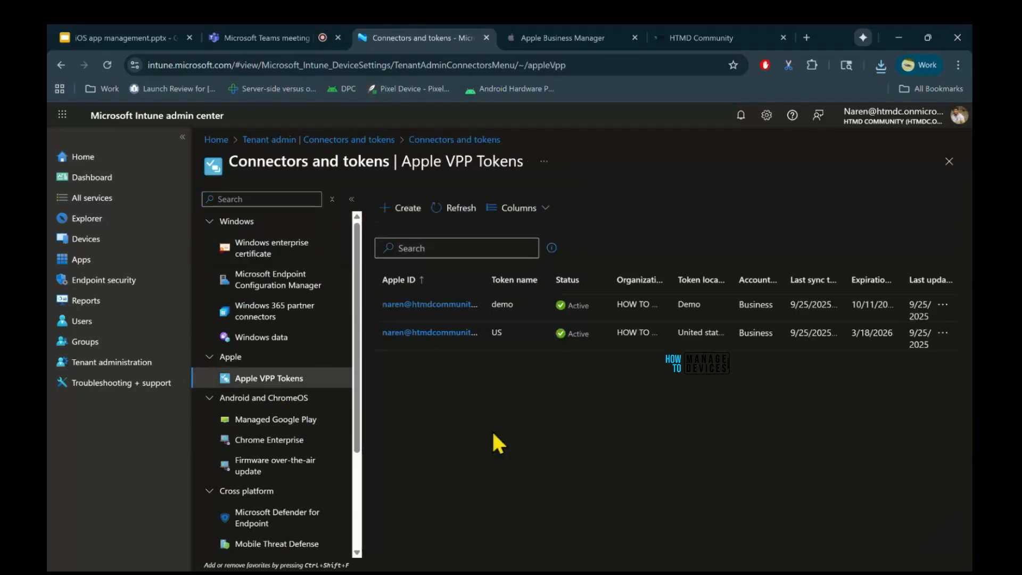
Start creating a VPP token and name it Demo 26 sep.
left_click(396, 223)
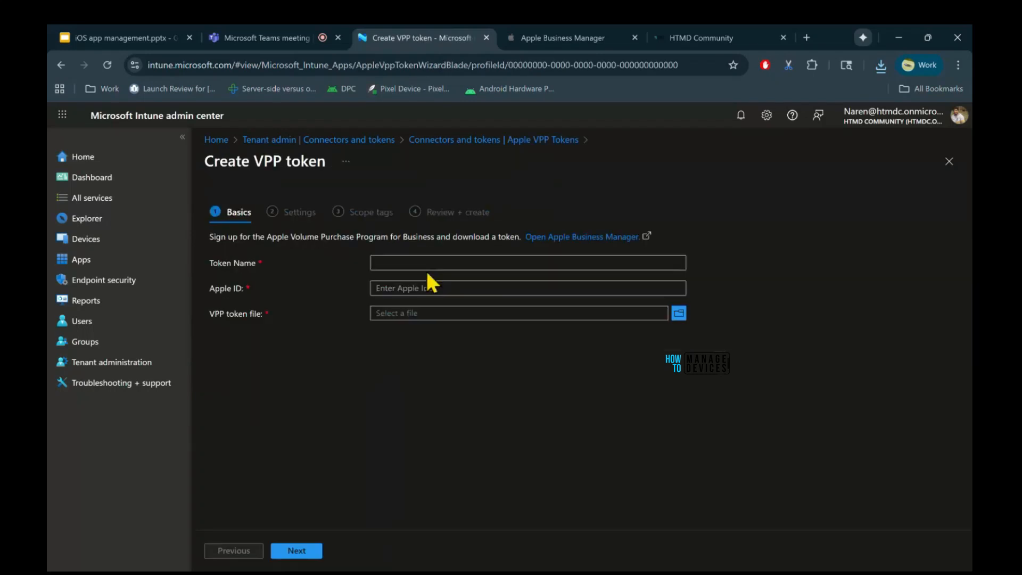
left_click(410, 264)
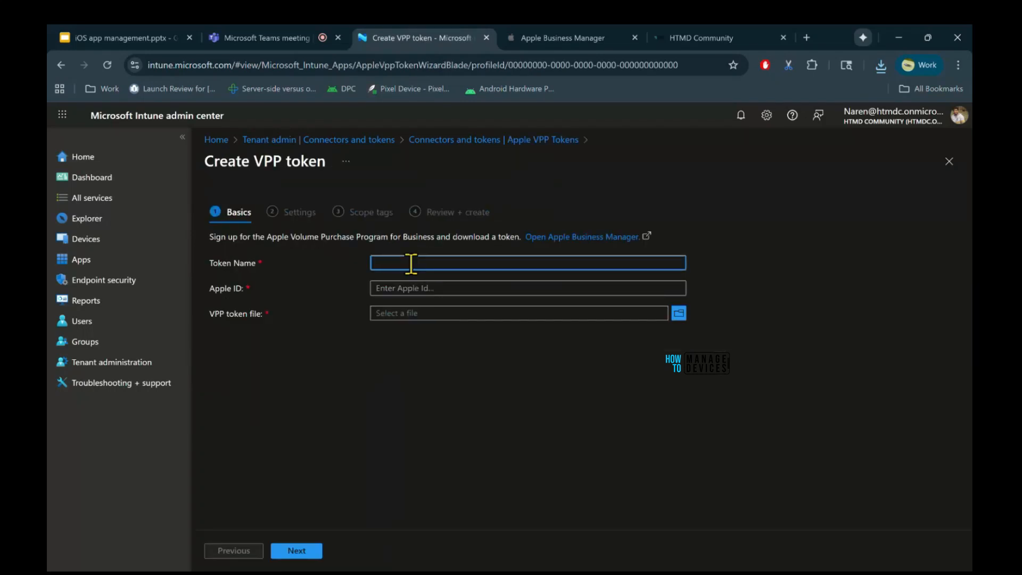
type("Demo 26 sep")
left_click(526, 284)
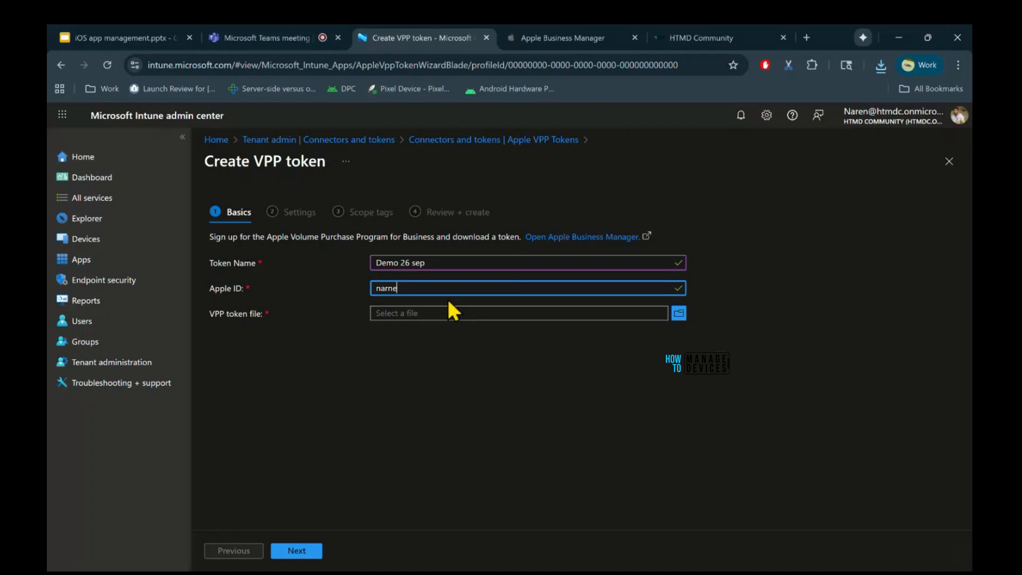
Copy the managed Apple account from the Apple Business Manager profile and use it as the VPP token's Apple ID.
left_click(528, 39)
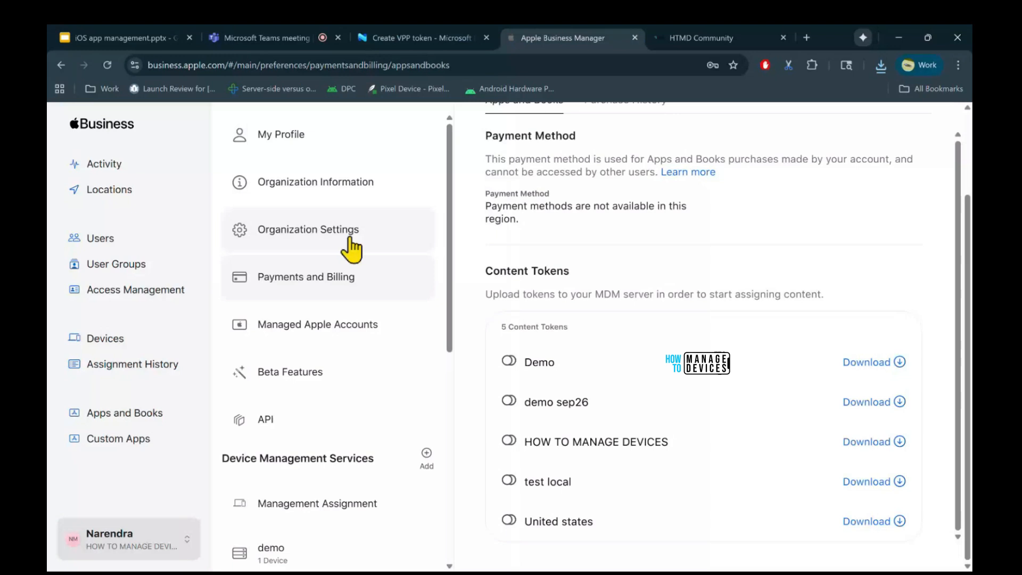
left_click(280, 40)
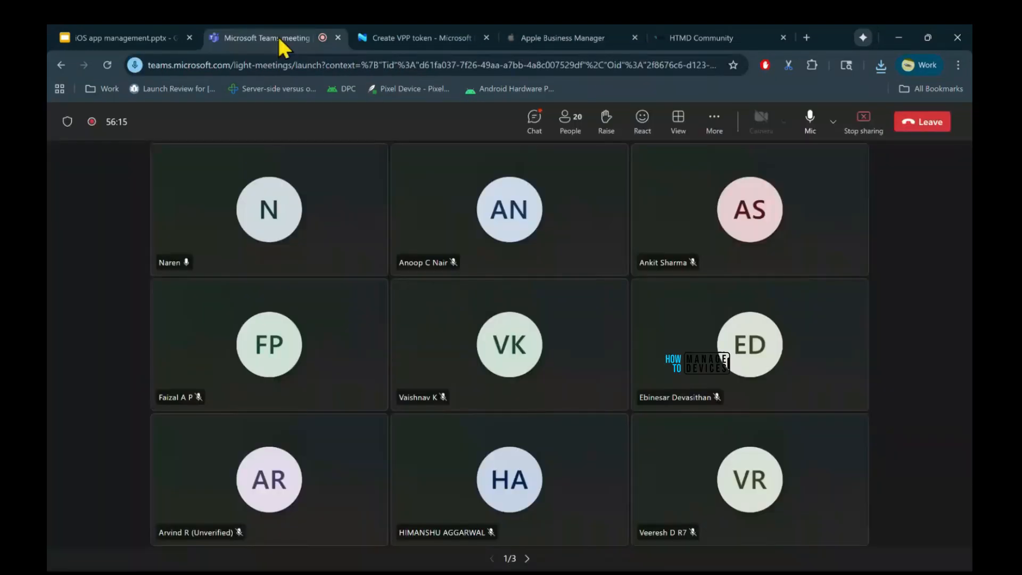
left_click(420, 38)
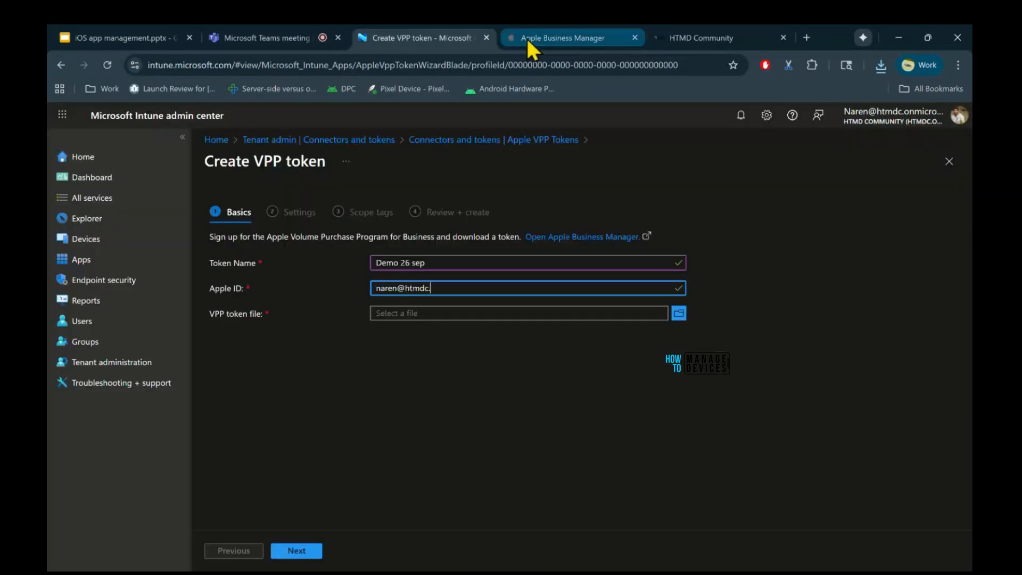
left_click(528, 41)
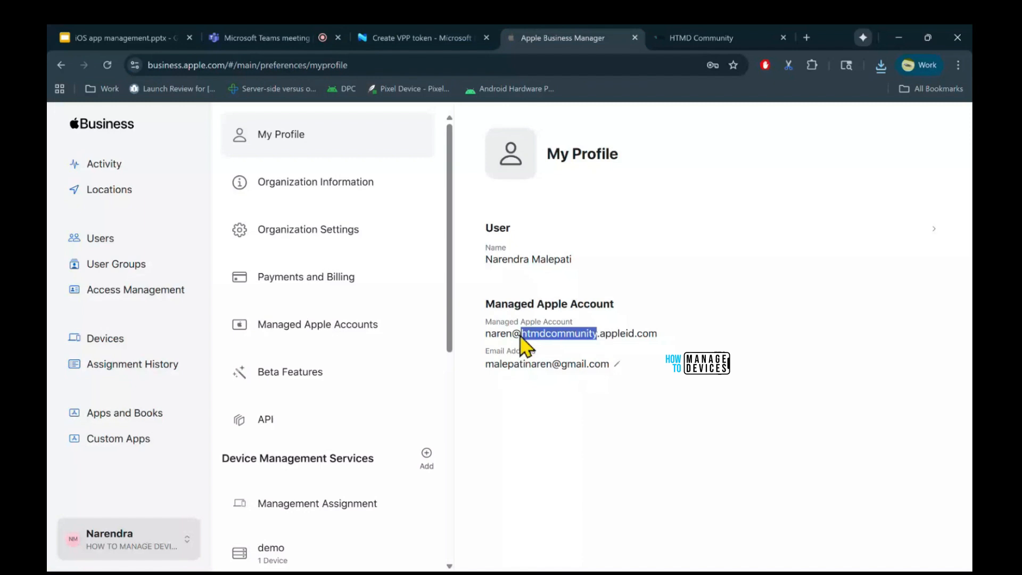
triple_click(521, 335)
key("ctrl+c")
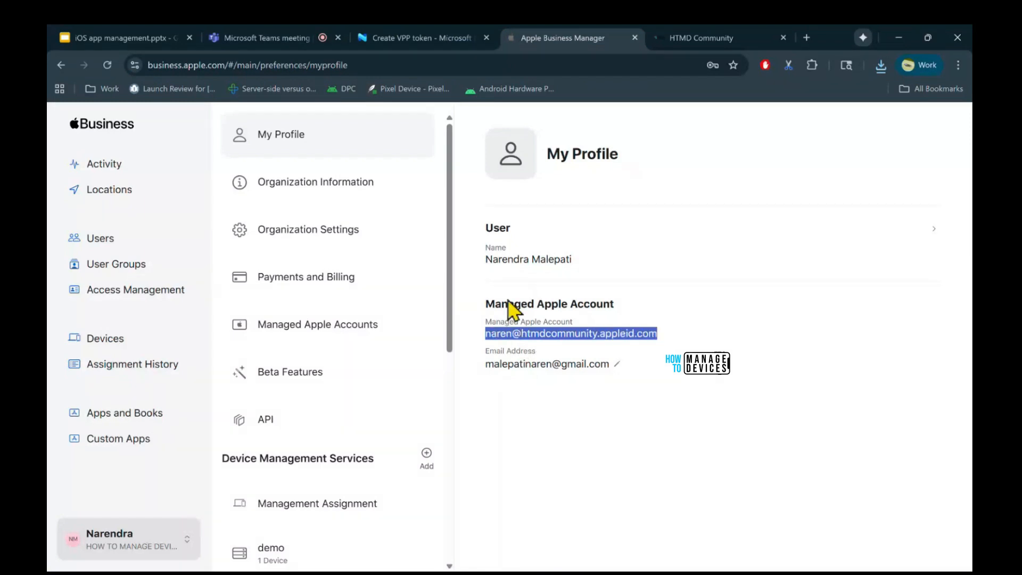
key("ctrl+shift+Tab")
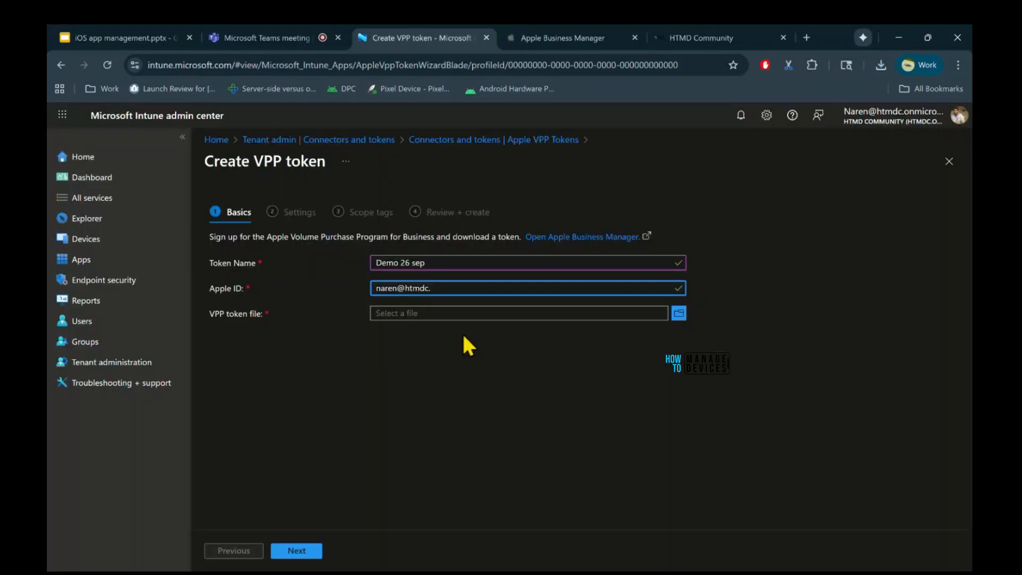
key("ctrl+a")
key("ctrl+v")
Attach the downloaded VPP token file, set country India, account type Business and automatic app updates on, and grant Microsoft permission to send information to Apple.
left_click(679, 313)
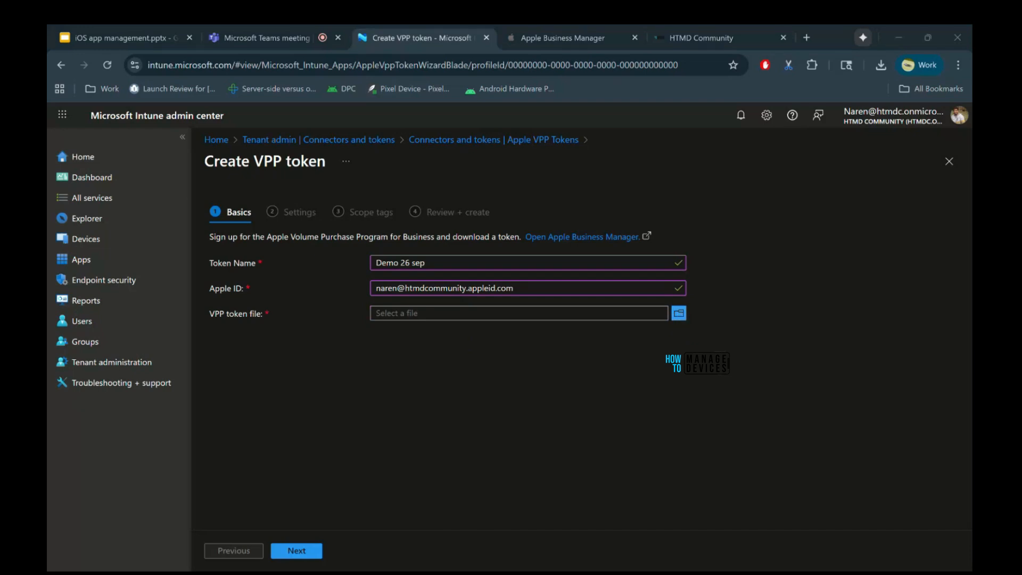
left_click(592, 486)
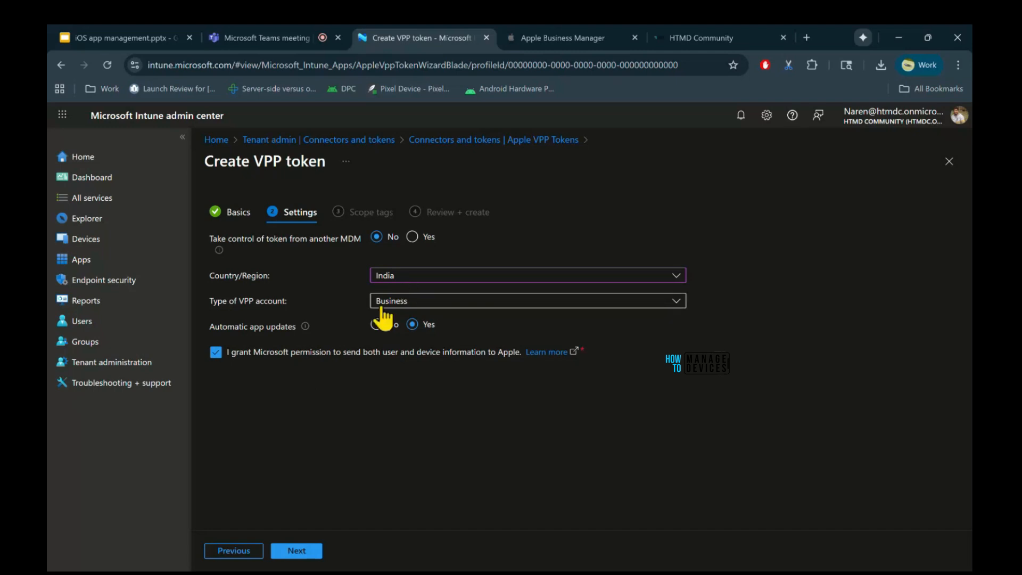
left_click(554, 300)
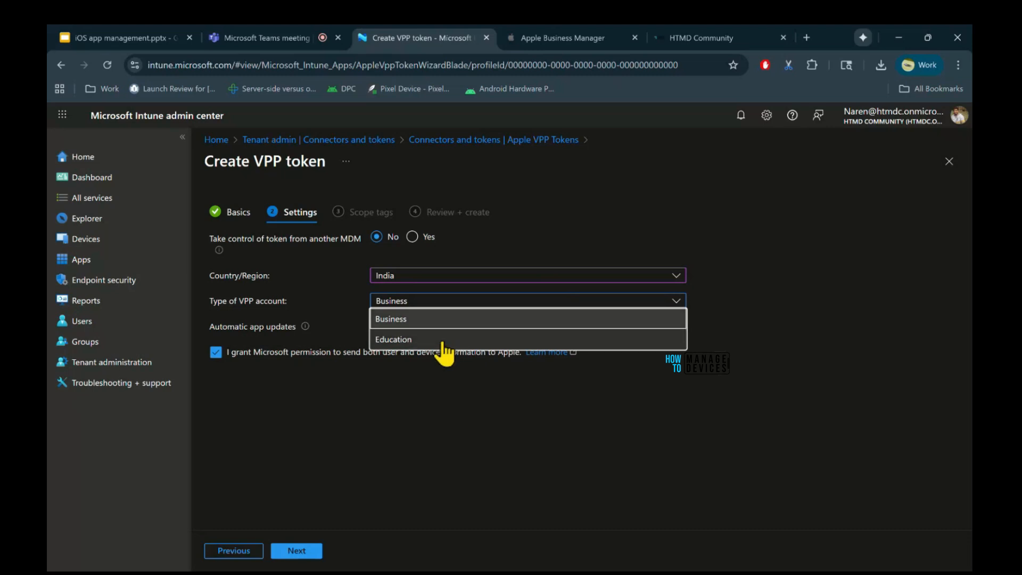
left_click(425, 439)
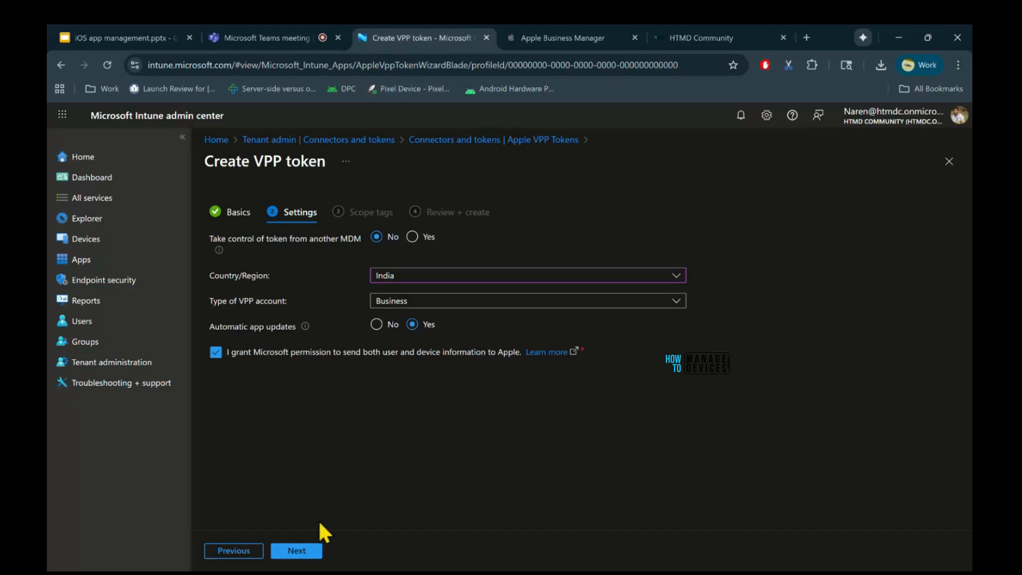
Accept the token settings, keep the Default scope tag and create the VPP token.
left_click(297, 551)
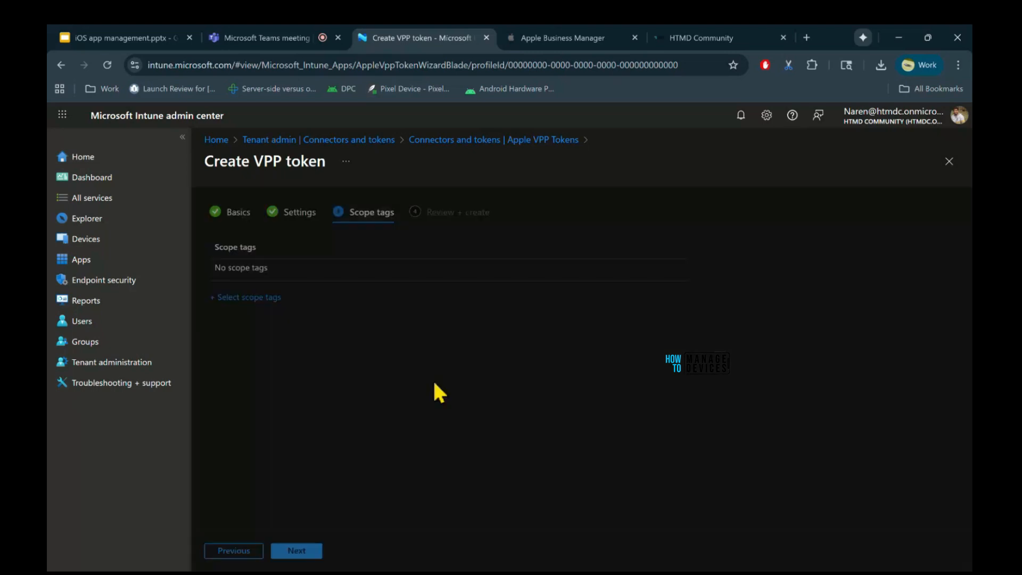
left_click(297, 551)
left_click(297, 550)
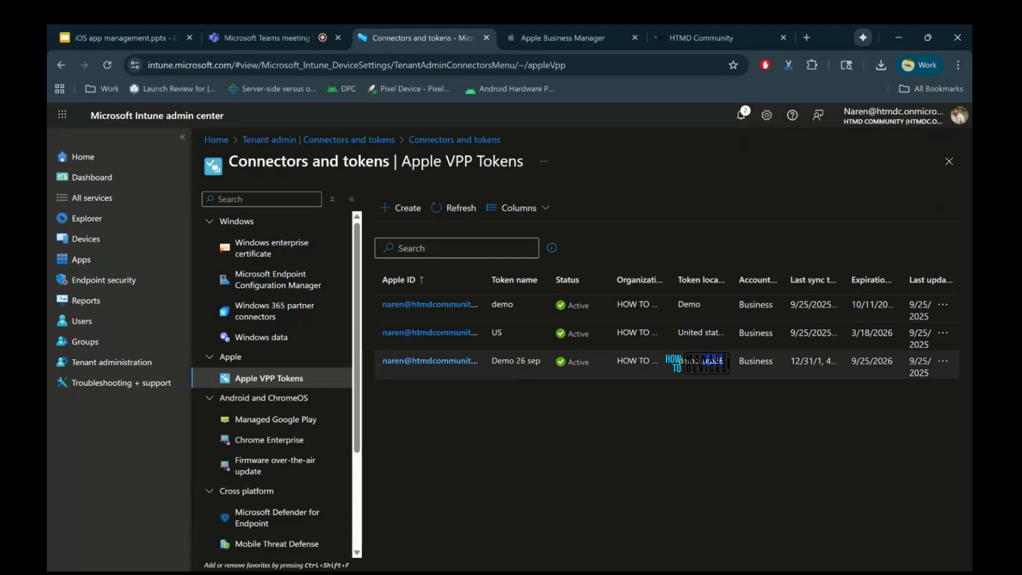
Switch to Apple Business Manager, search Apps and Books for chatgpt and open the ChatGPT iOS app by OpenAI.
left_click(570, 48)
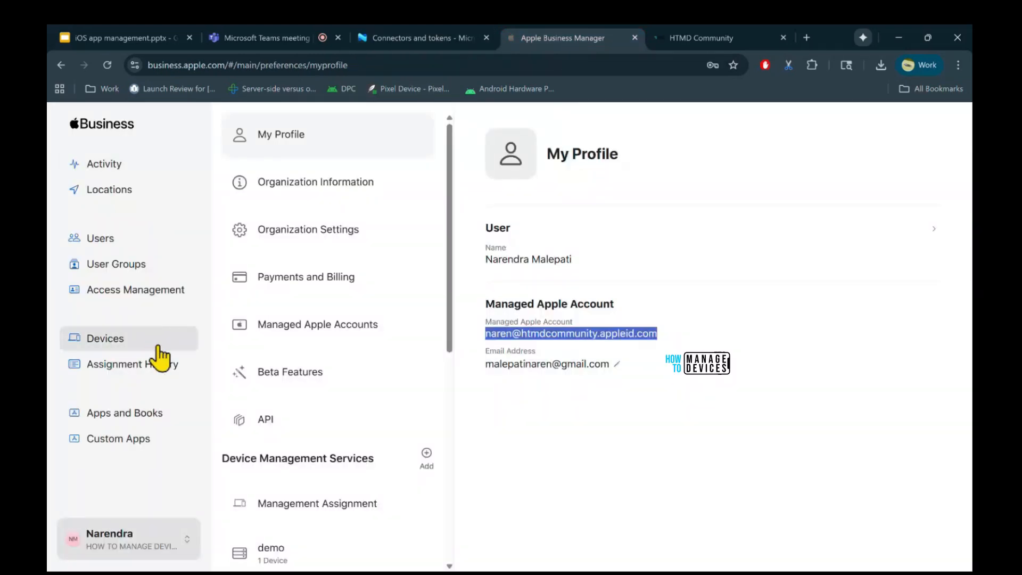
left_click(124, 420)
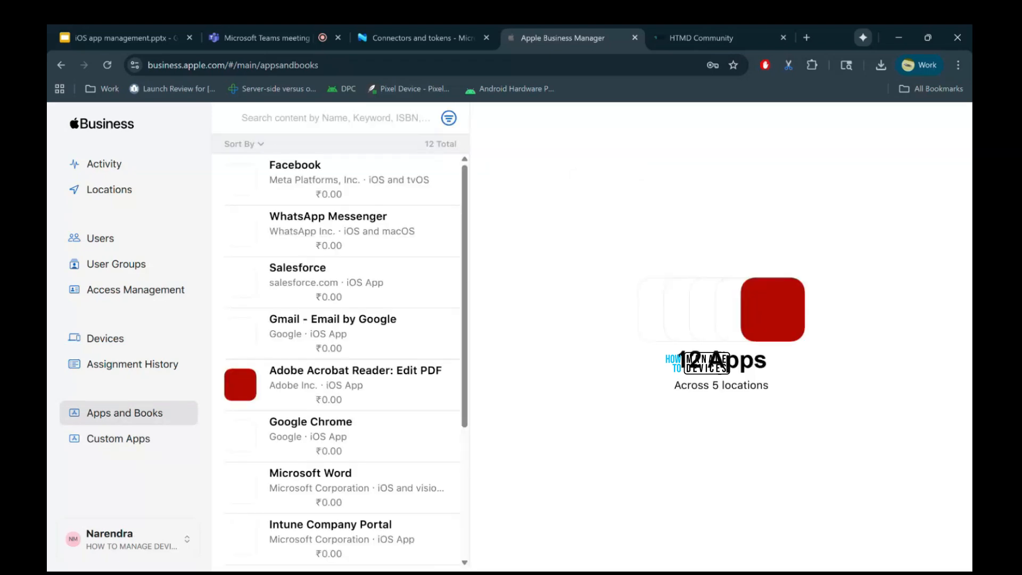
scroll(334, 382, "down", 1)
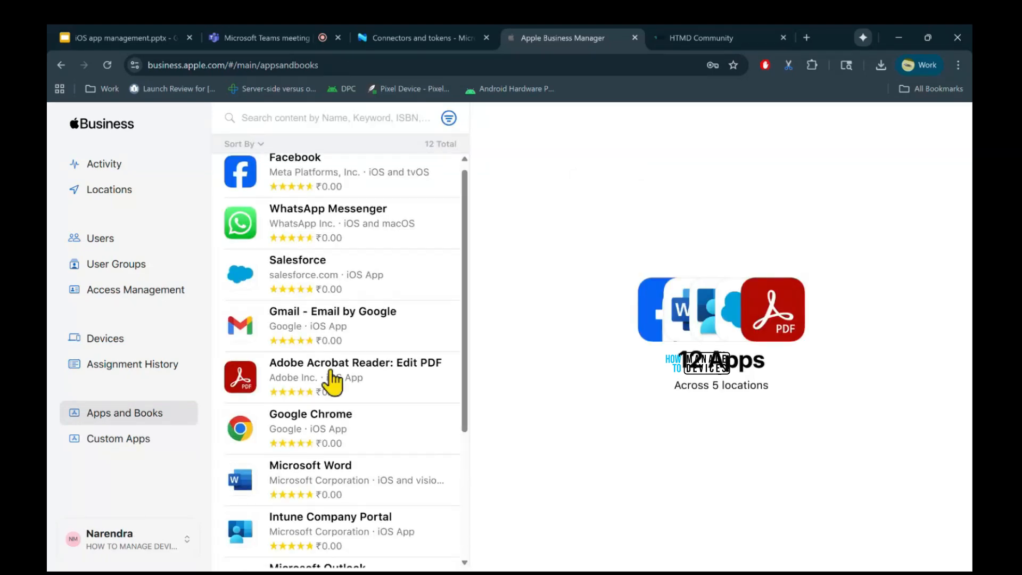
scroll(334, 383, "down", 3)
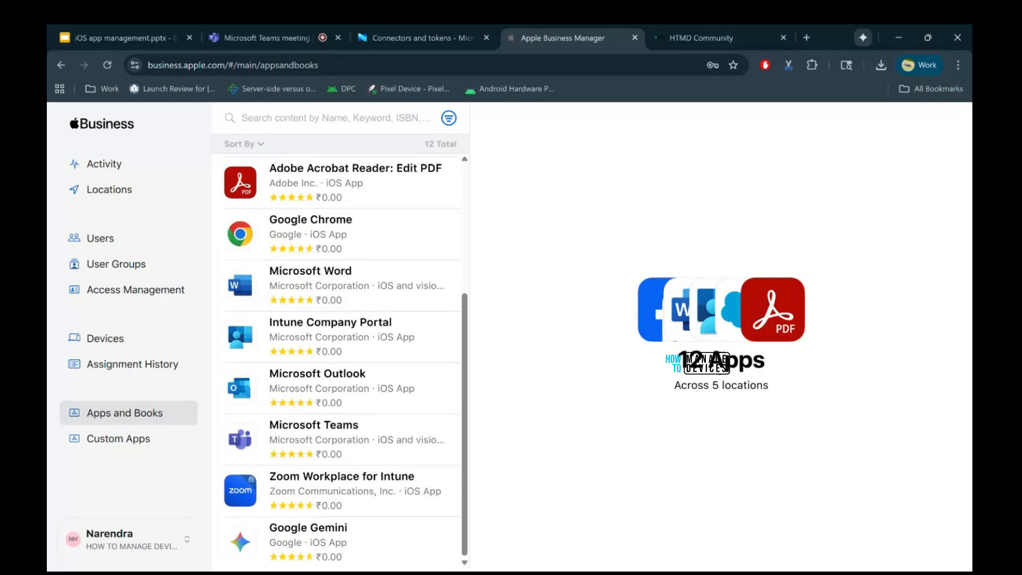
scroll(340, 362, "up", 3)
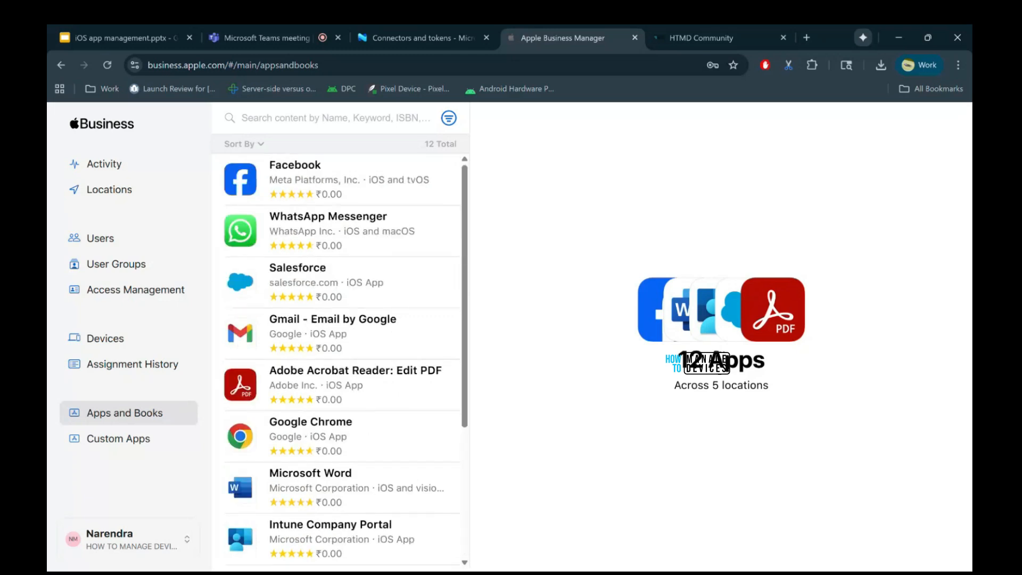
left_click(274, 119)
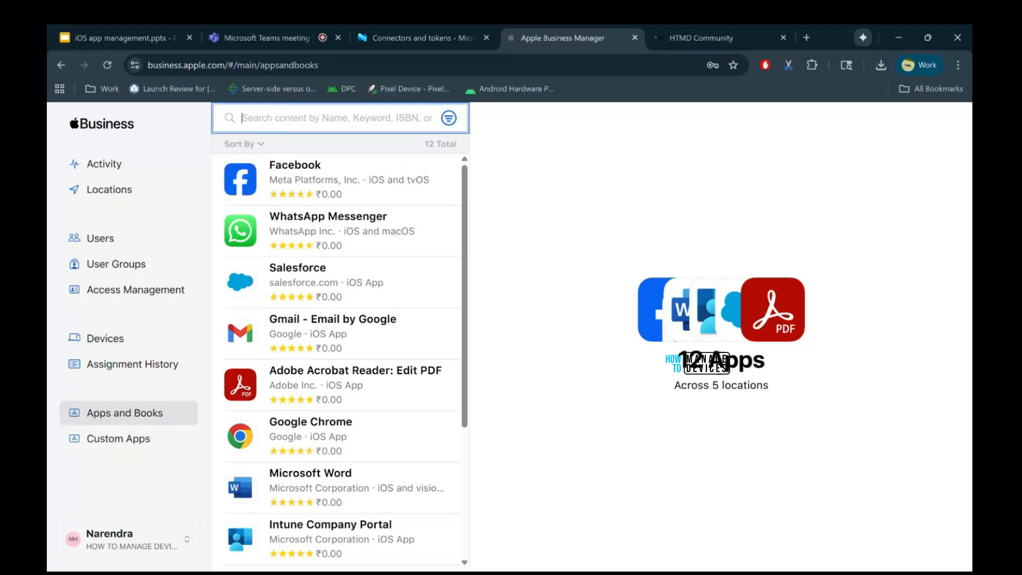
type("chatgpt")
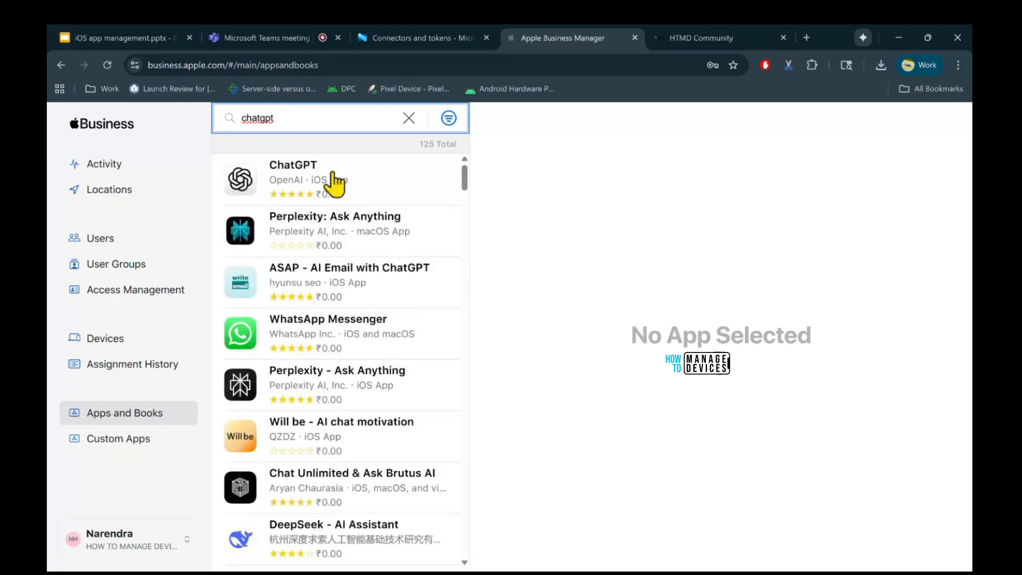
left_click(335, 184)
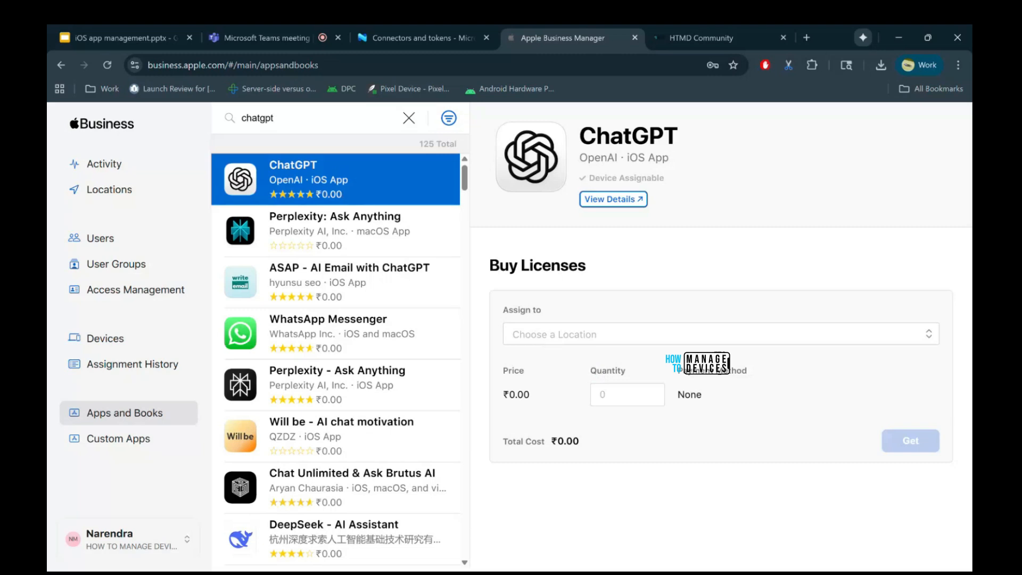
Get 100 ChatGPT licenses assigned to the demo sep26 location.
left_click(551, 335)
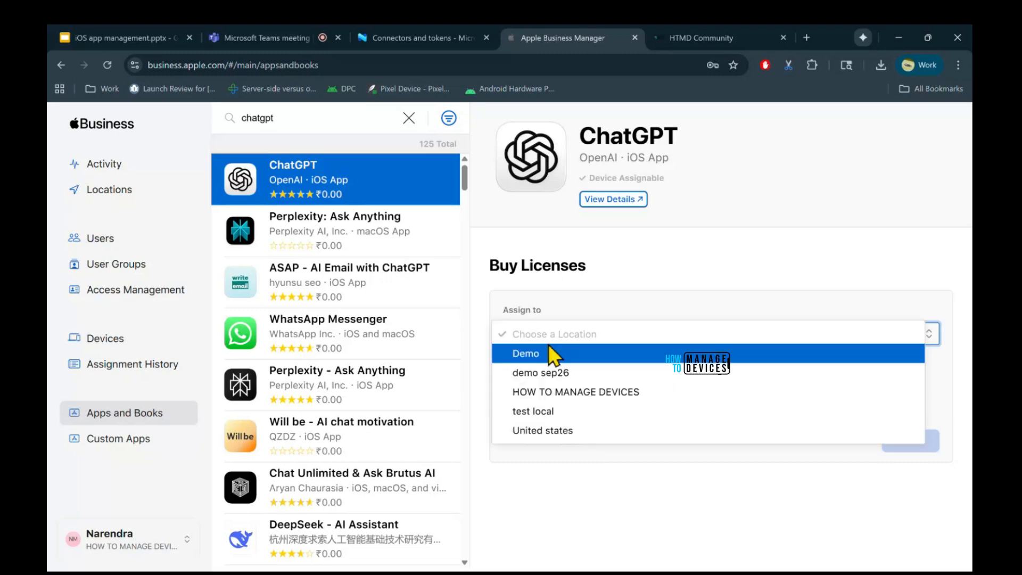
left_click(608, 315)
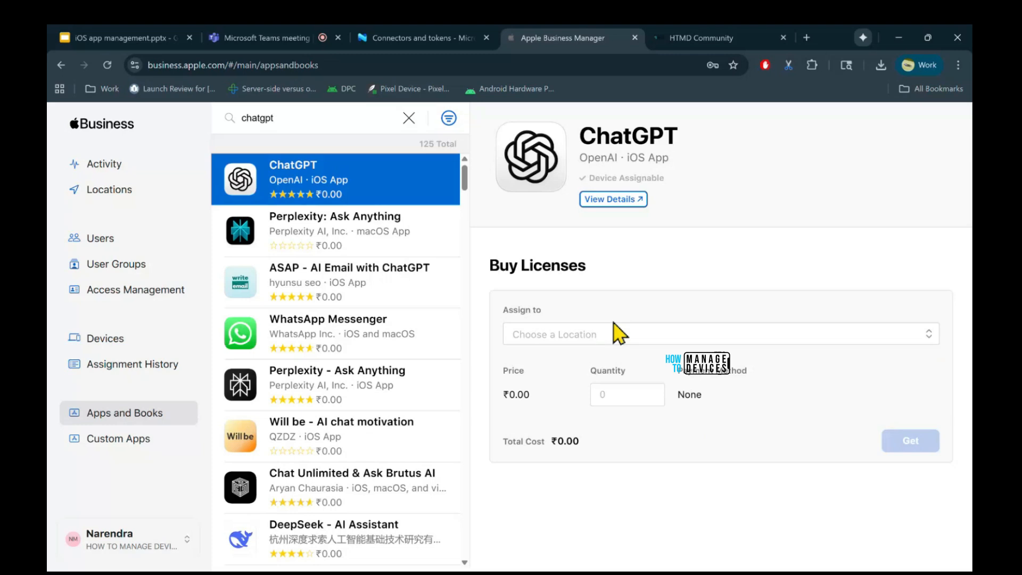
left_click(565, 340)
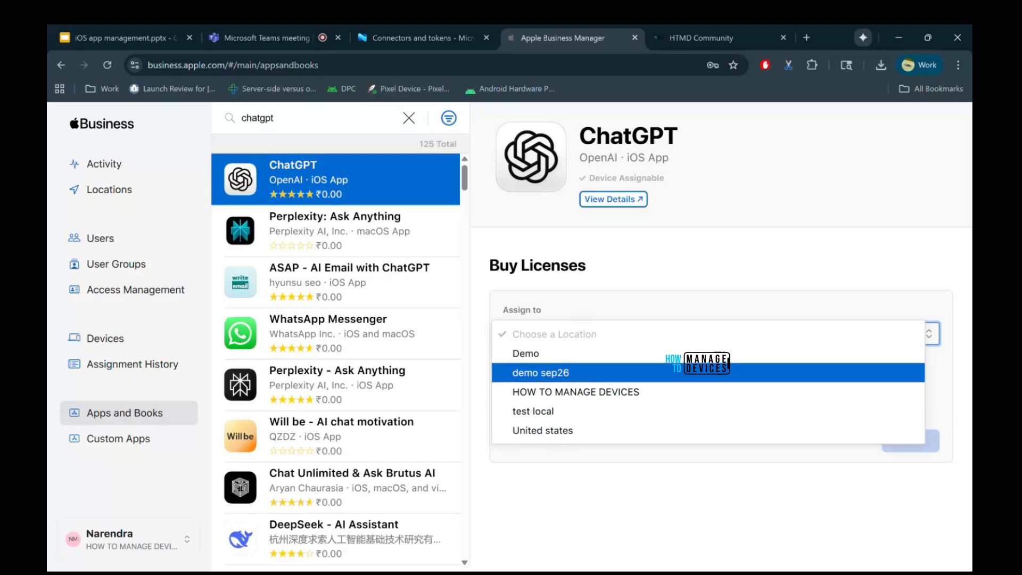
left_click(567, 373)
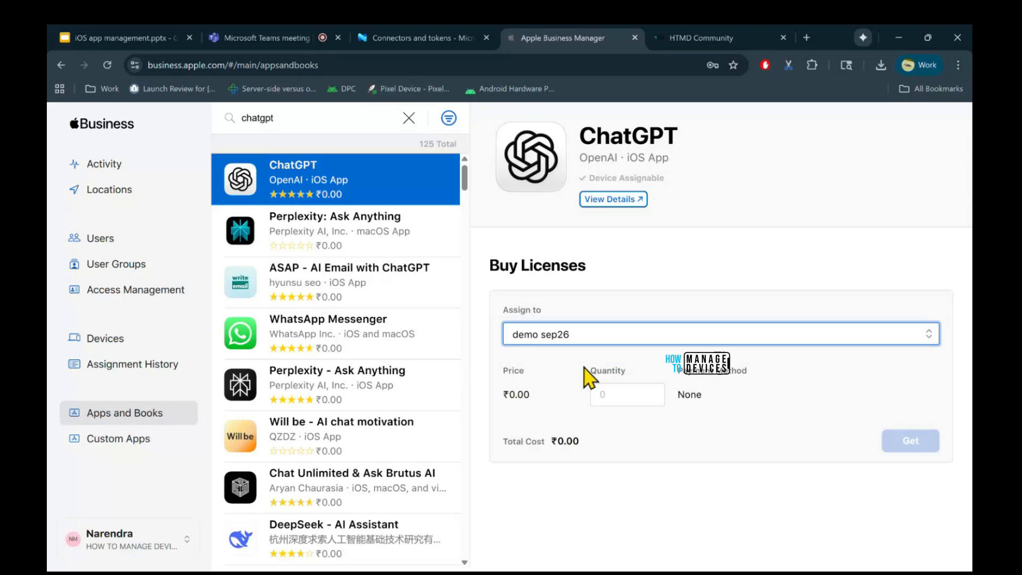
left_click(617, 394)
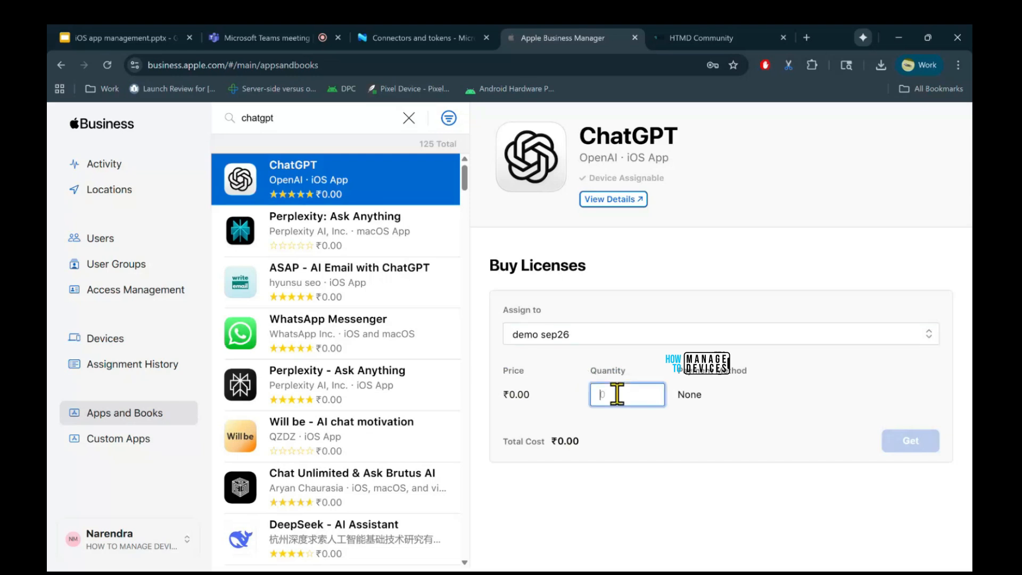
type("100")
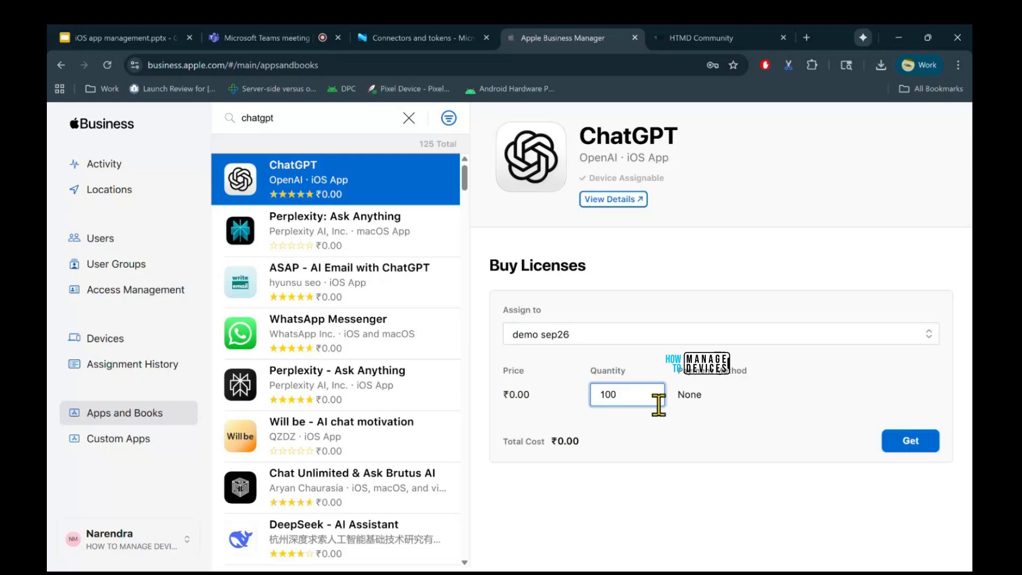
left_click(707, 425)
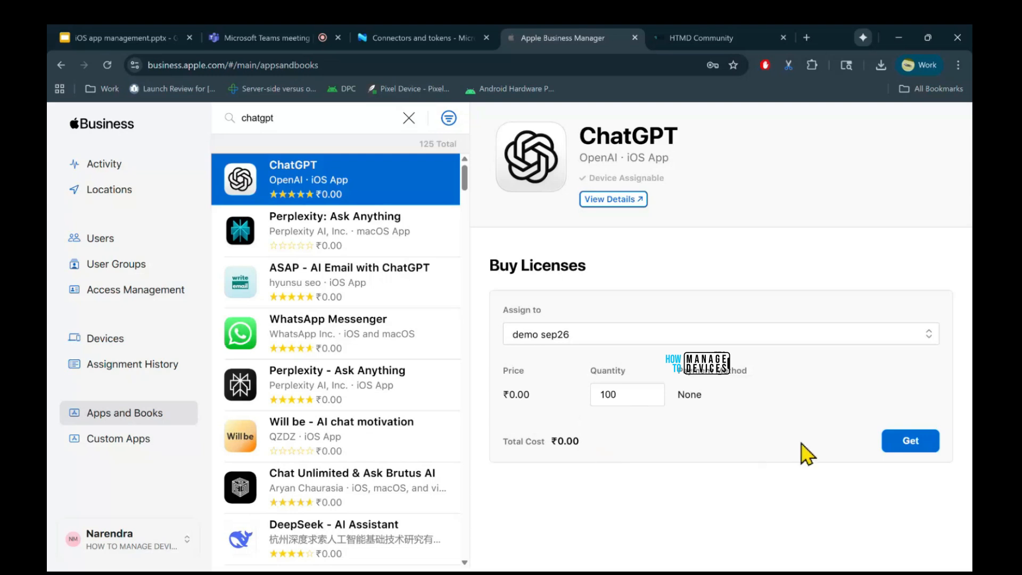
left_click(920, 449)
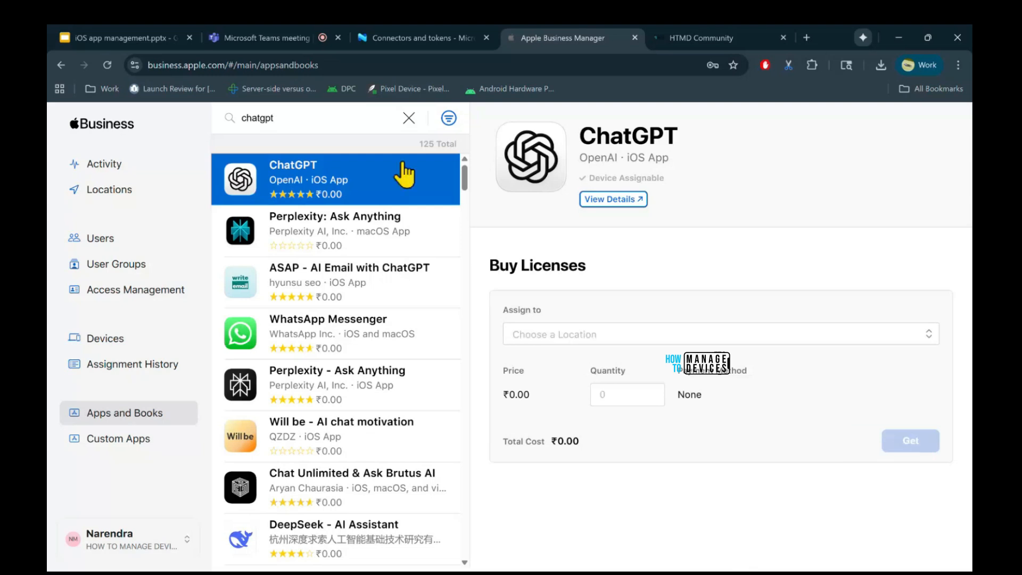
Clear the app search, reload Apps and Books and examine ChatGPT's license availability per location.
left_click(409, 118)
scroll(362, 452, "down", 3)
scroll(373, 373, "up", 5)
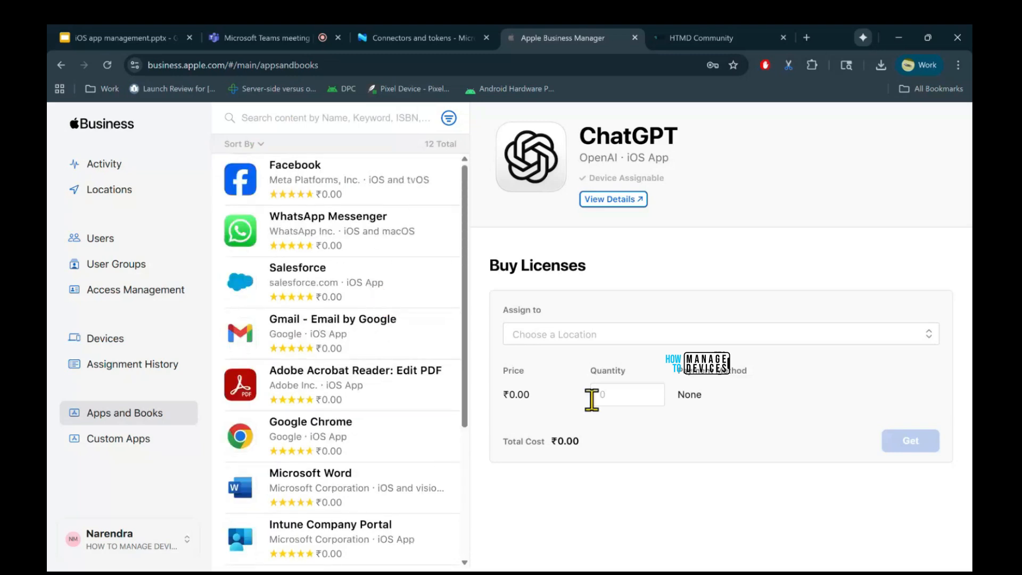
left_click(116, 419)
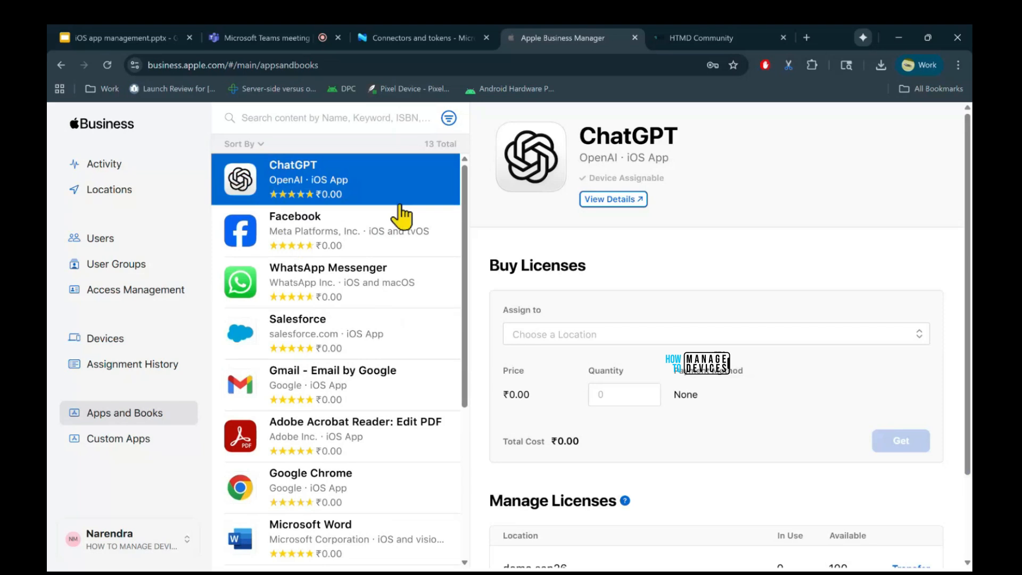
scroll(722, 474, "down", 2)
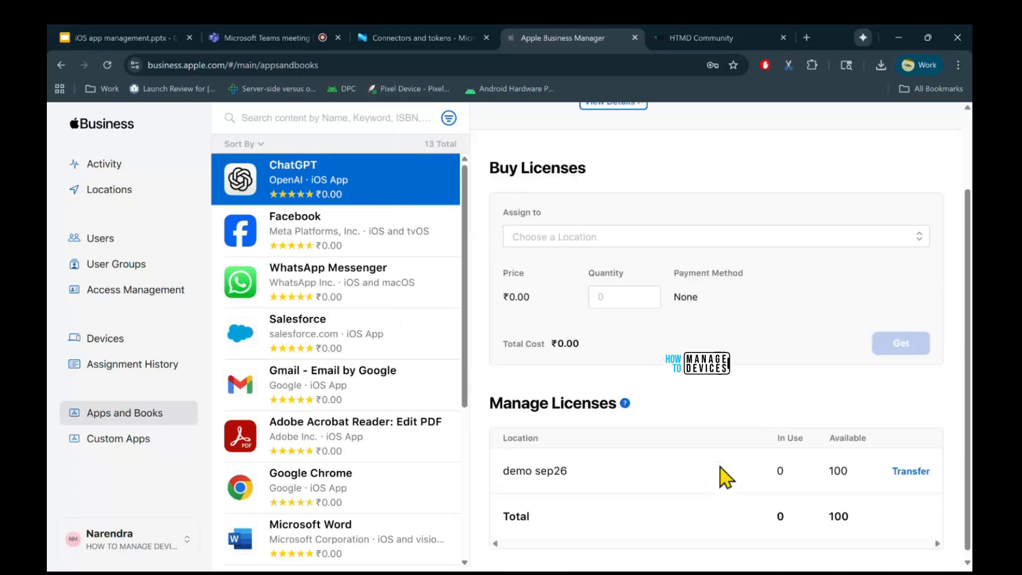
scroll(721, 471, "down", 1)
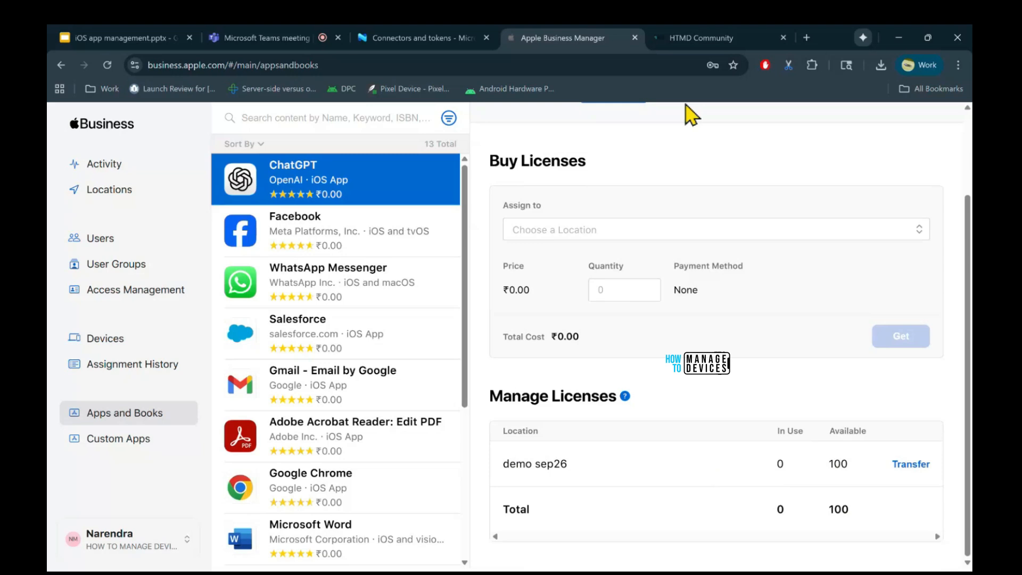
Switch to the Intune admin center and review the properties of the Demo 26 sep VPP token.
left_click(468, 41)
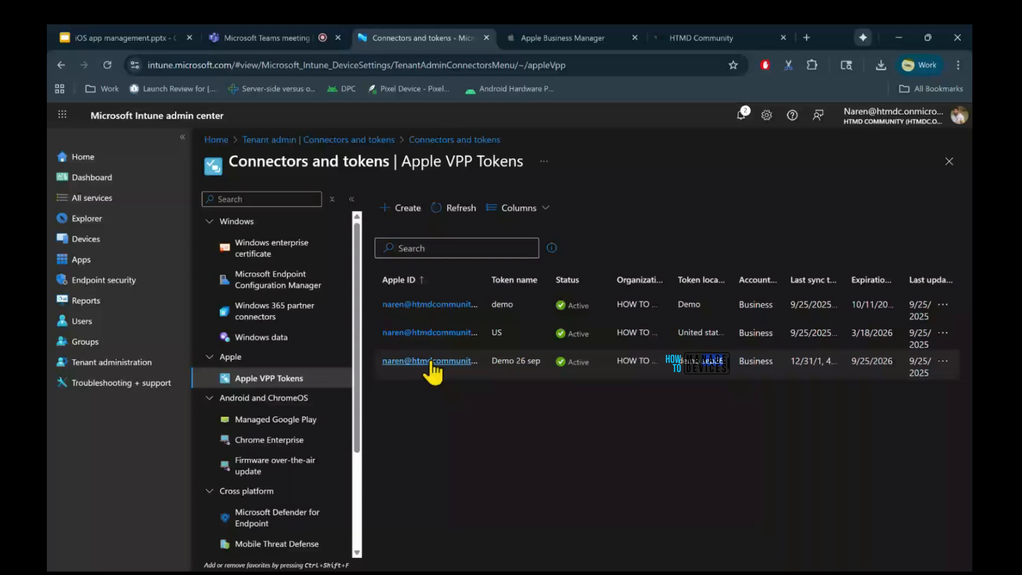
left_click(430, 362)
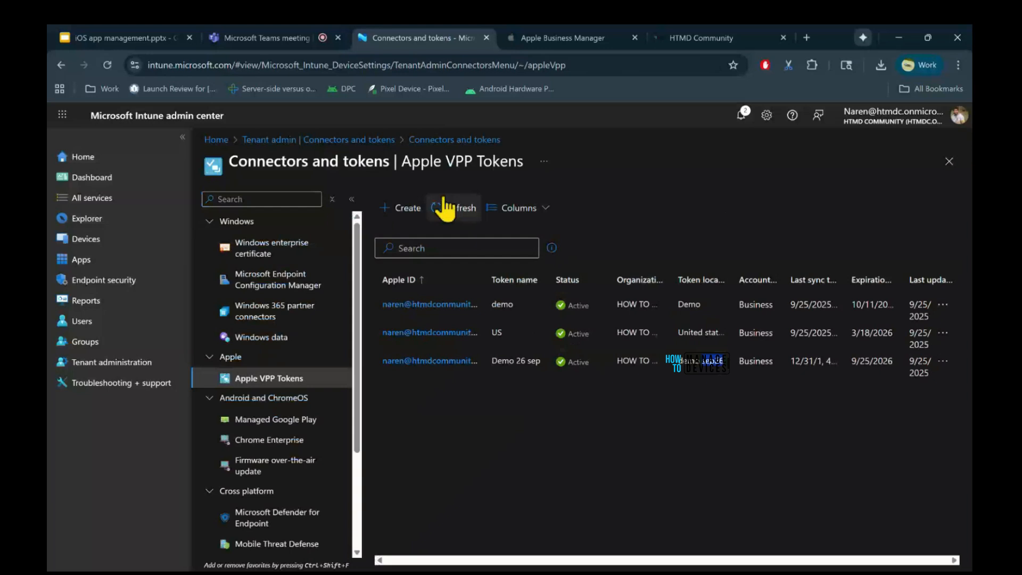
left_click(445, 208)
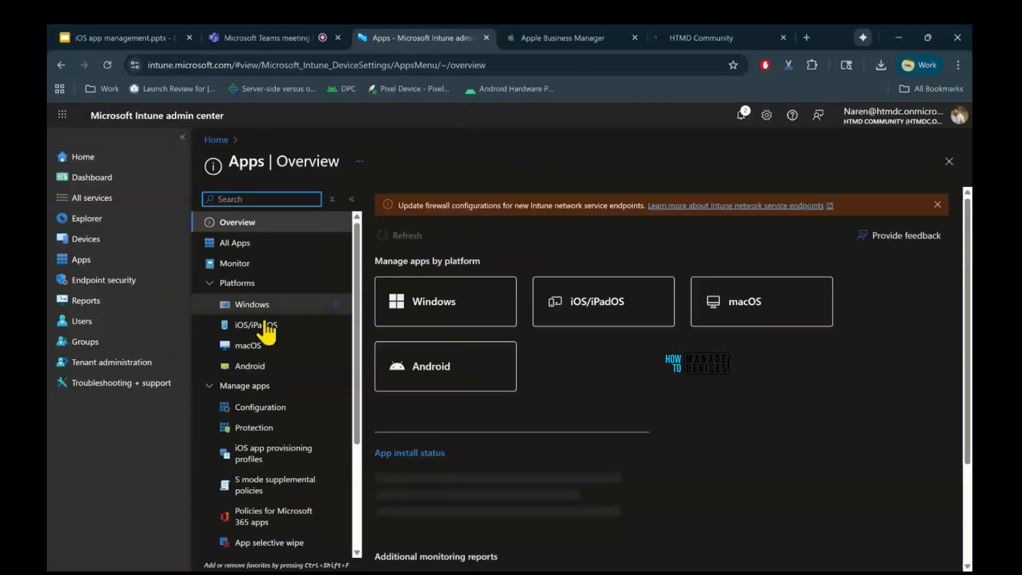
Open the iOS/iPadOS apps list in Intune and refresh it to check for newly synced apps.
left_click(265, 325)
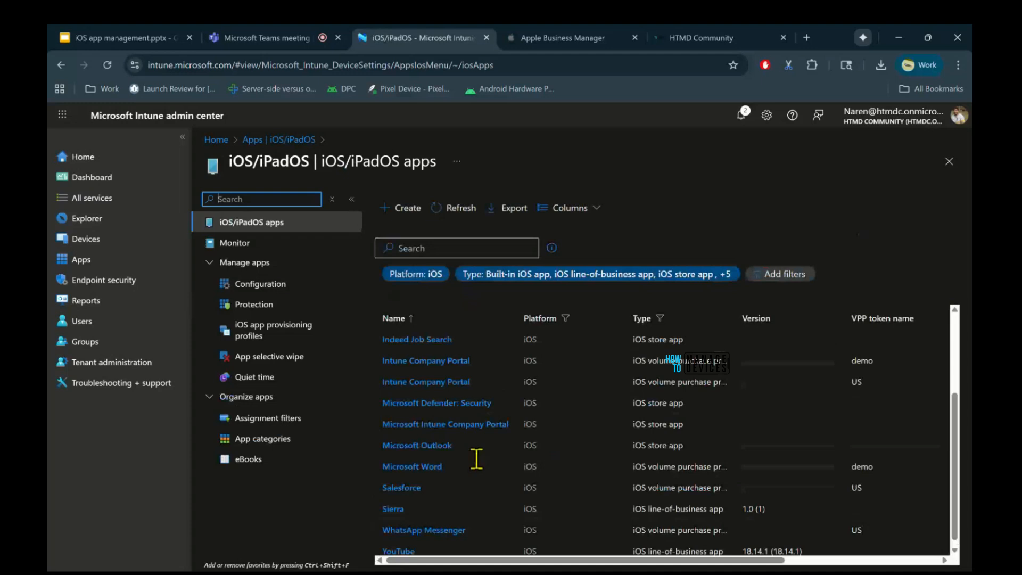
left_click(447, 210)
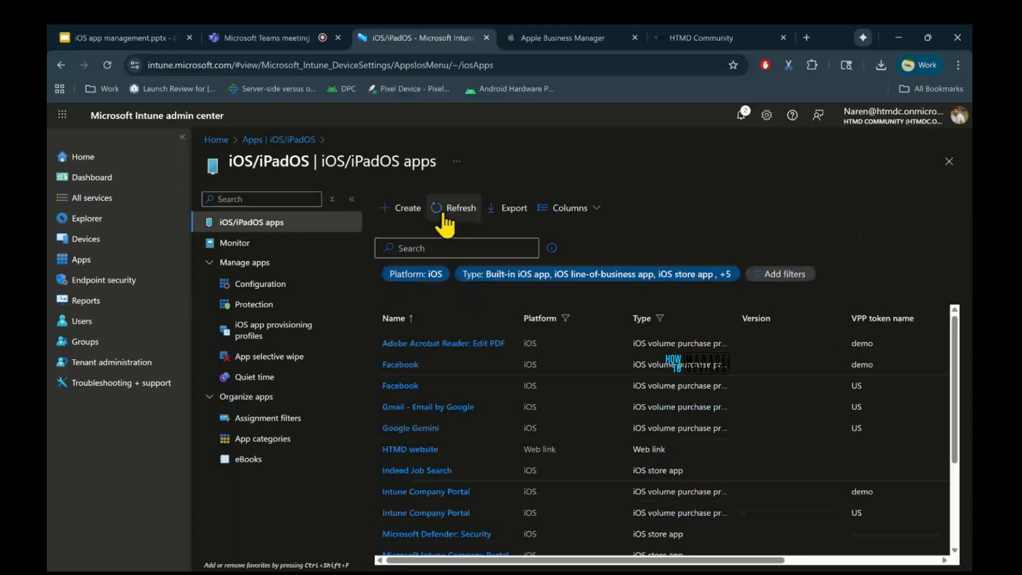
Switch back to Apple Business Manager and transfer 10 ChatGPT licenses from demo sep26 to the Demo location.
left_click(563, 38)
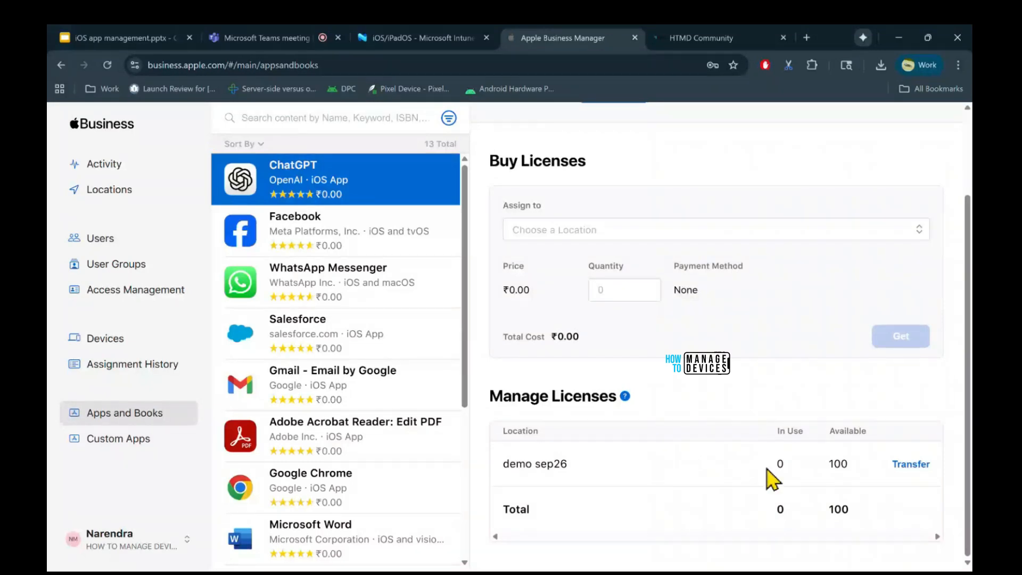
left_click(910, 464)
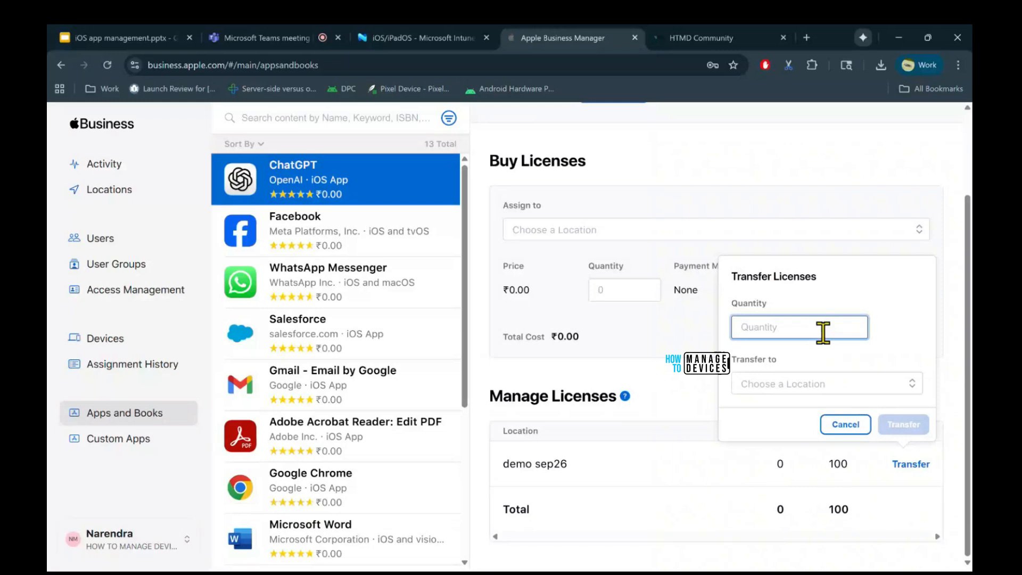
type("10")
left_click(804, 384)
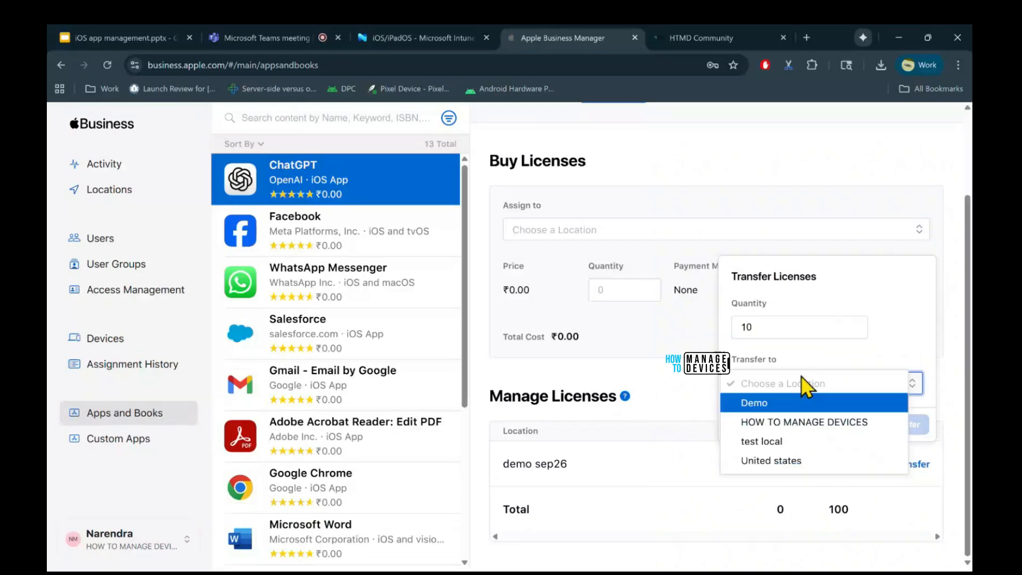
left_click(780, 421)
left_click(838, 385)
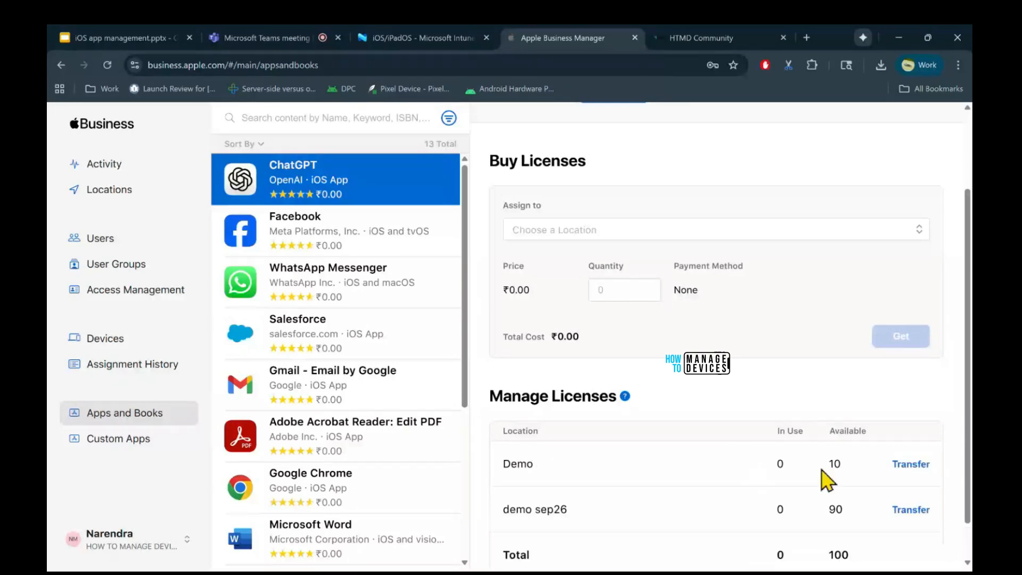
Switch to the Intune admin center and search the iOS/iPadOS apps list for "chat".
scroll(825, 474, "down", 1)
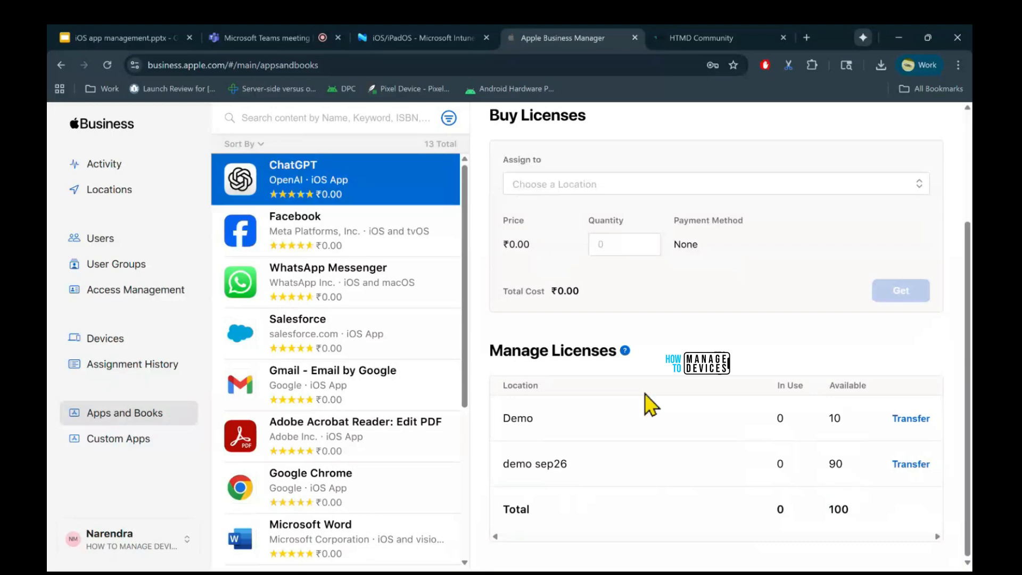
left_click(429, 33)
left_click(448, 211)
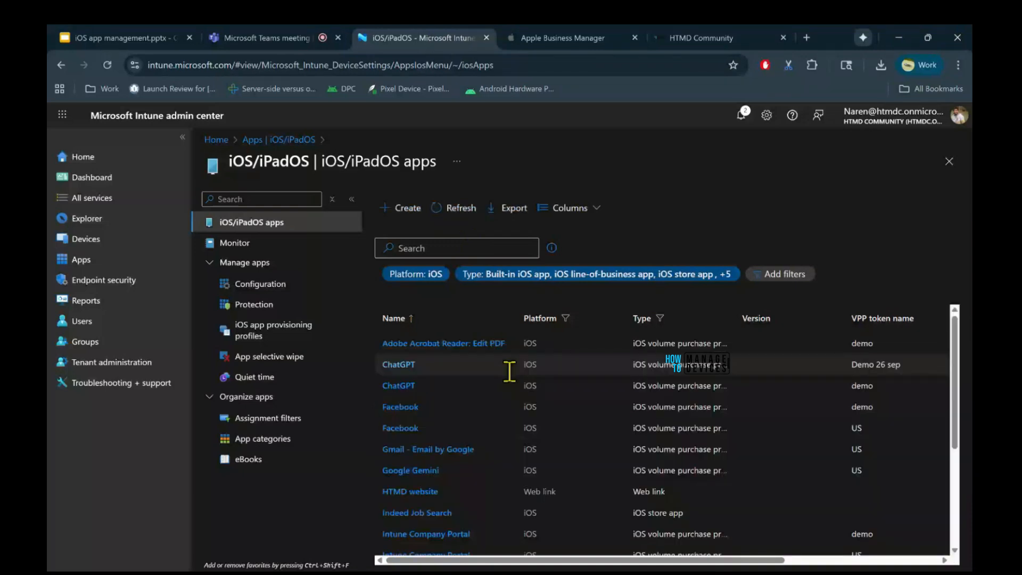
left_click(426, 250)
type("c")
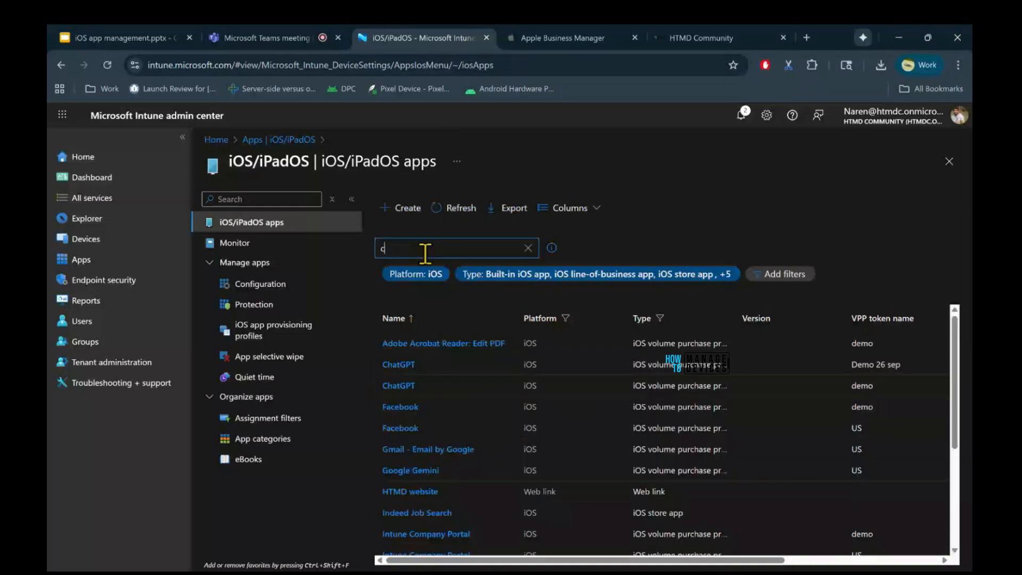
type("hat")
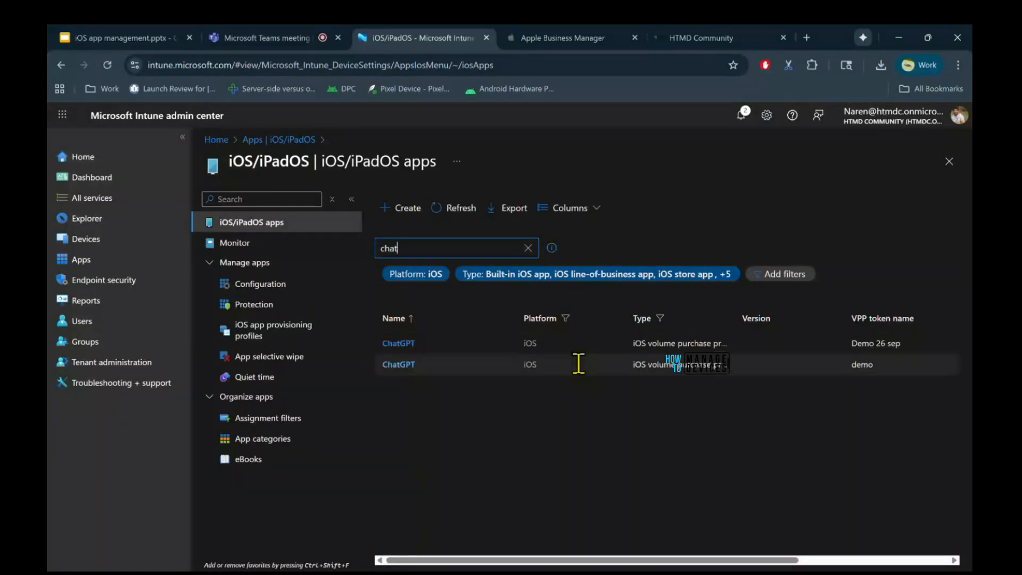
Compare the VPP token names and app types of the two ChatGPT entries.
double_click(853, 365)
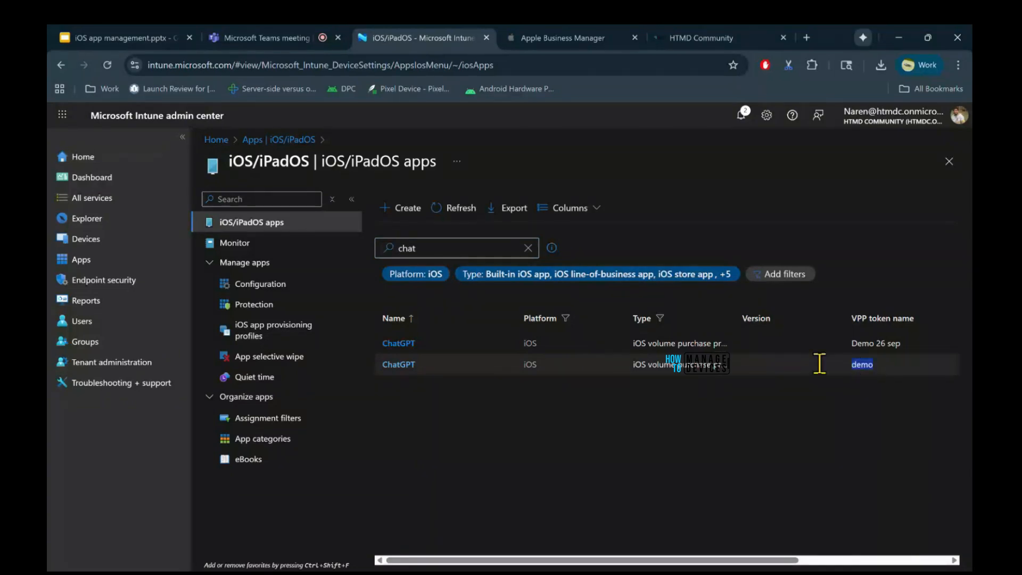
left_click_drag(852, 344, 865, 345)
triple_click(865, 345)
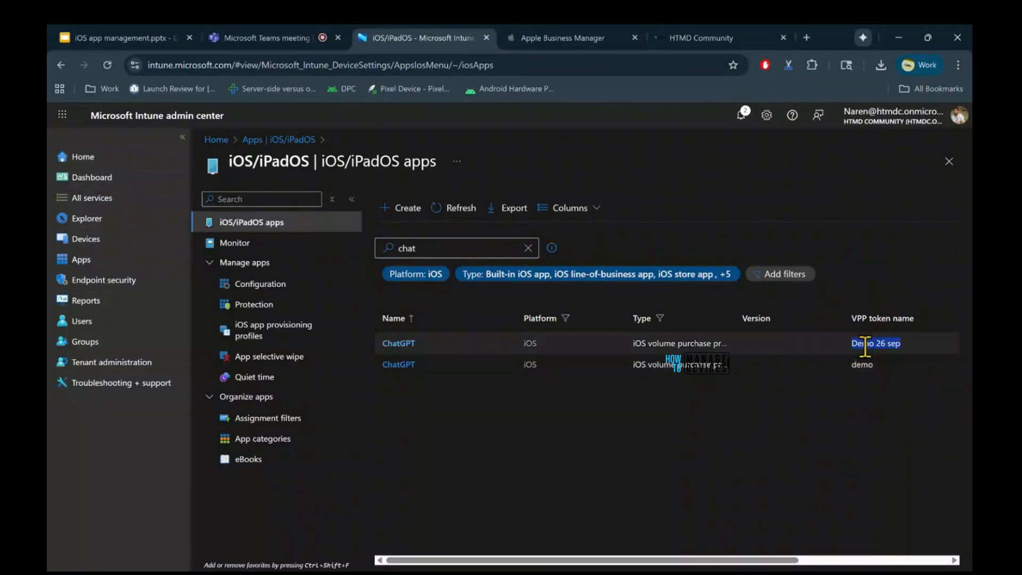
left_click_drag(634, 343, 743, 344)
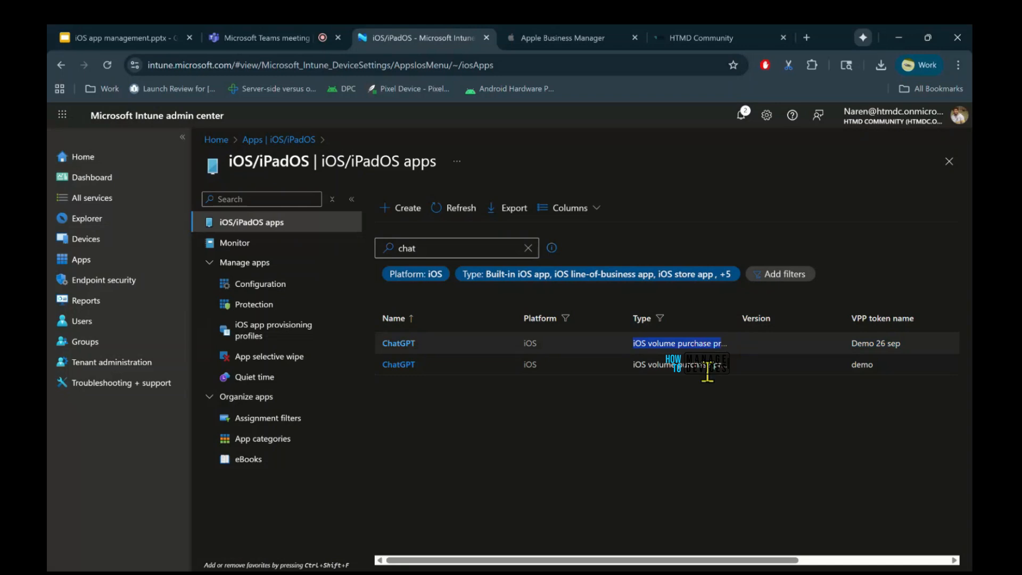
left_click(611, 364)
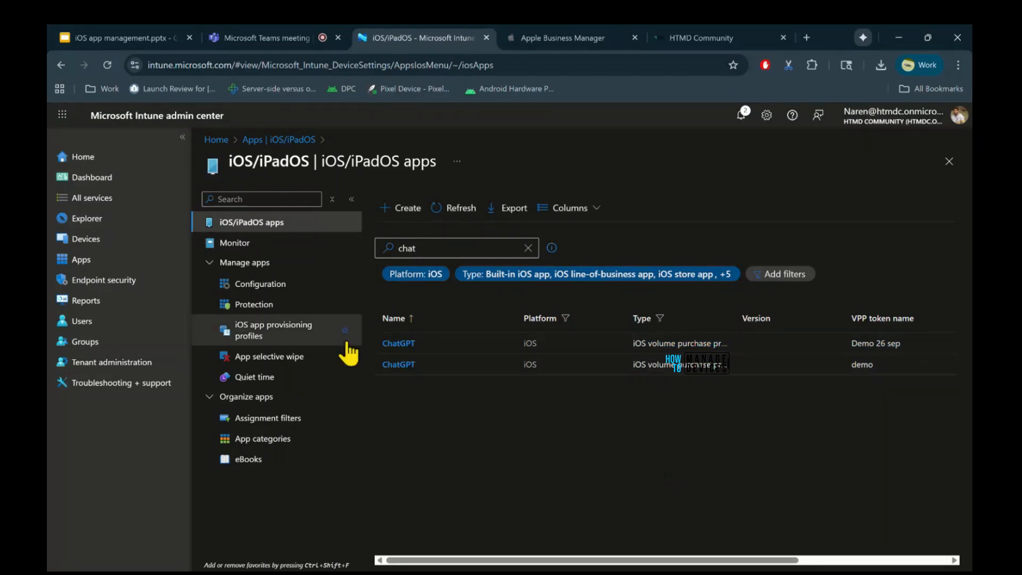
Open the ChatGPT app tied to the Demo 26 sep token and review its properties, including license counts.
left_click(398, 343)
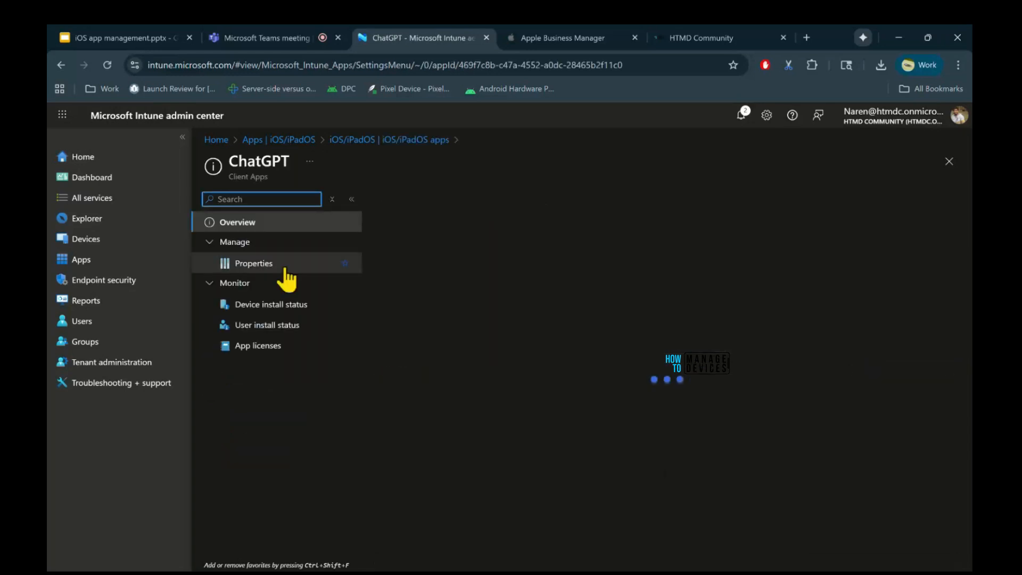
left_click(281, 270)
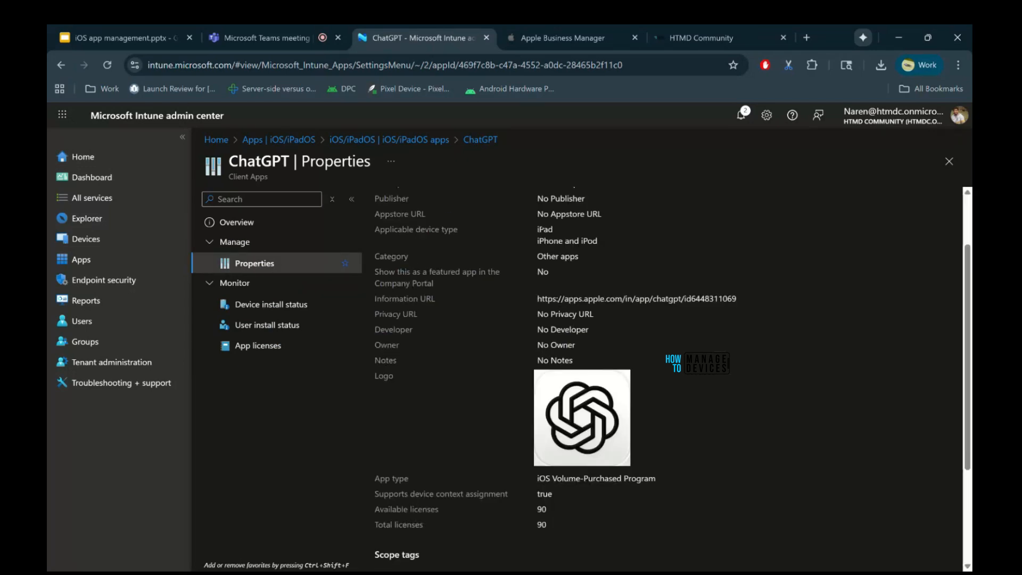
scroll(580, 373, "up", 2)
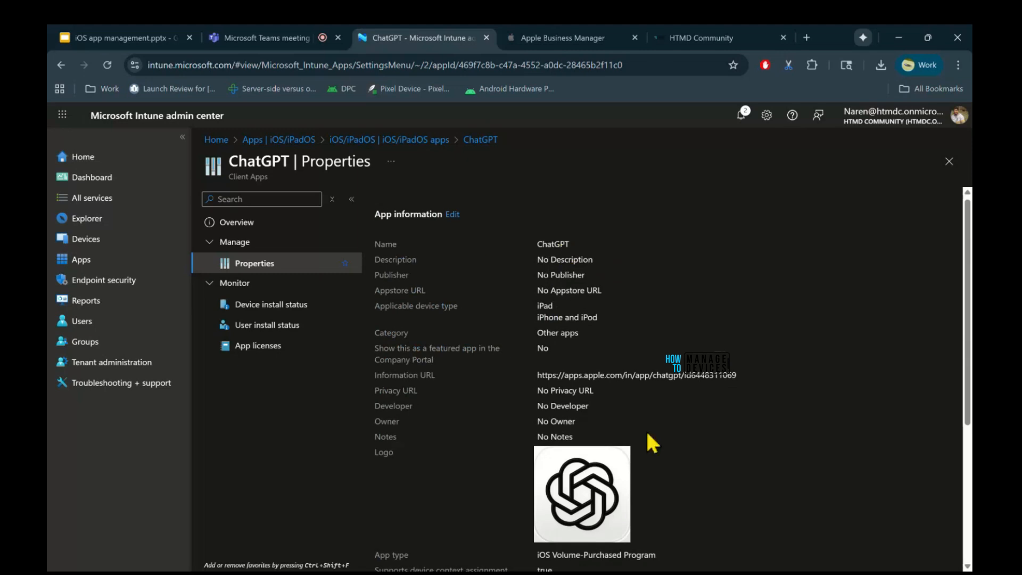
Open ChatGPT's app information for editing, examine the available fields and close it without saving.
left_click(452, 215)
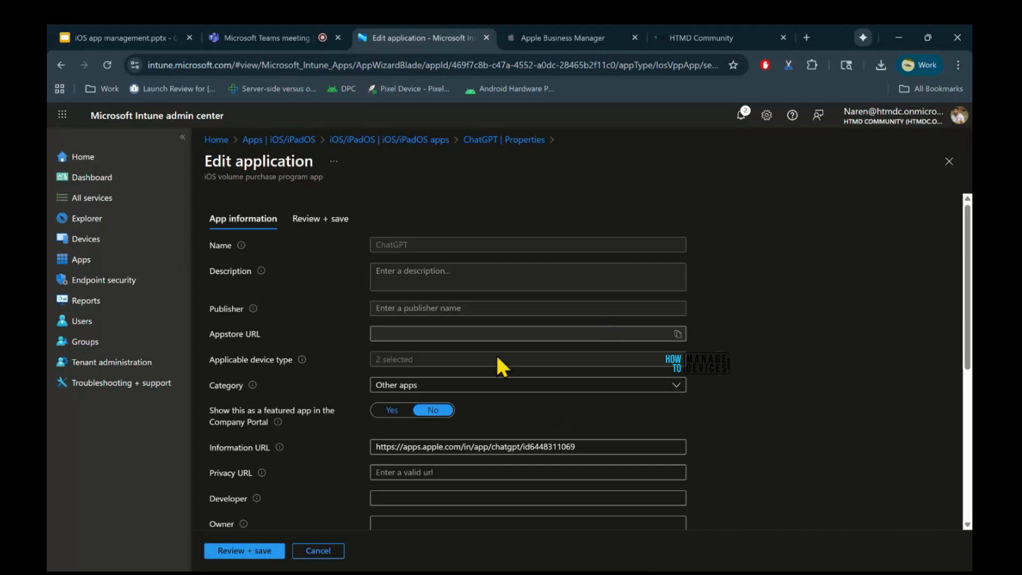
scroll(500, 367, "down", 2)
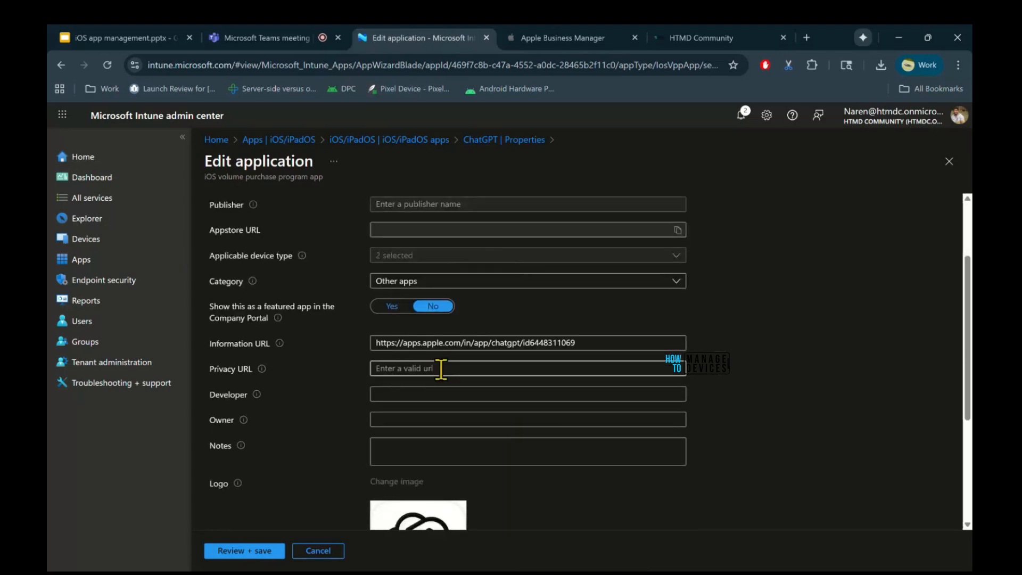
scroll(440, 369, "down", 2)
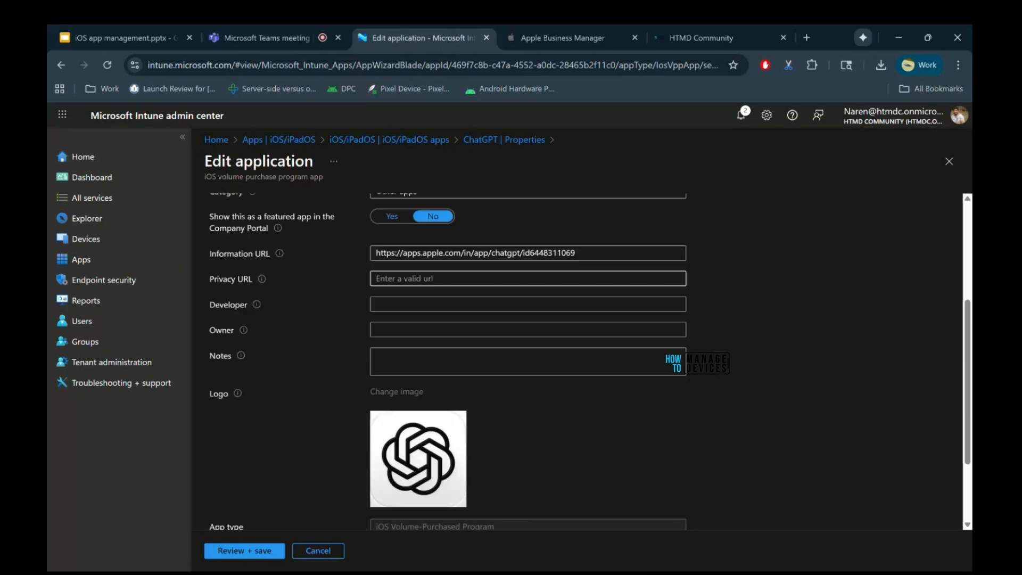
scroll(578, 361, "down", 2)
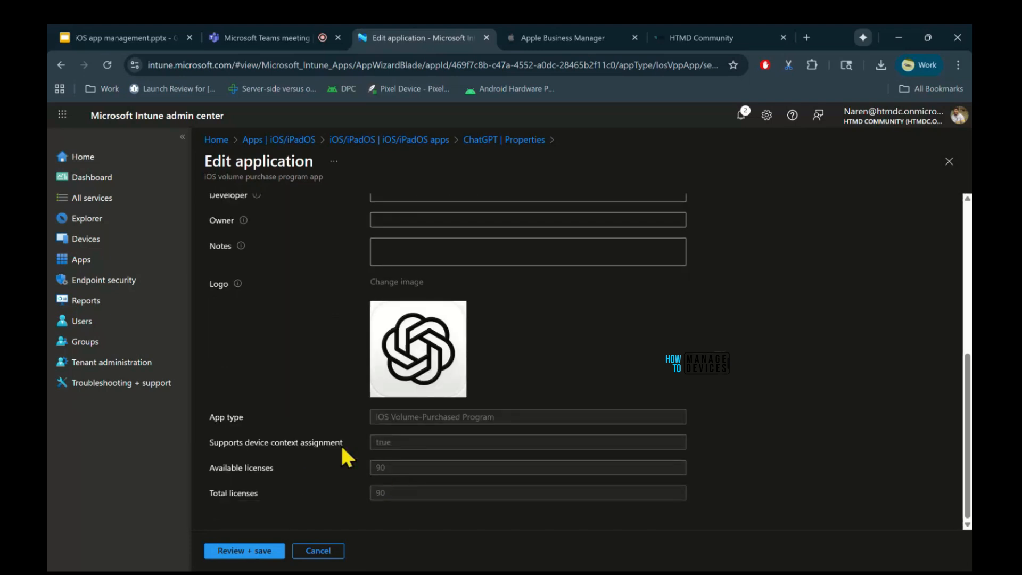
scroll(420, 440, "up", 2)
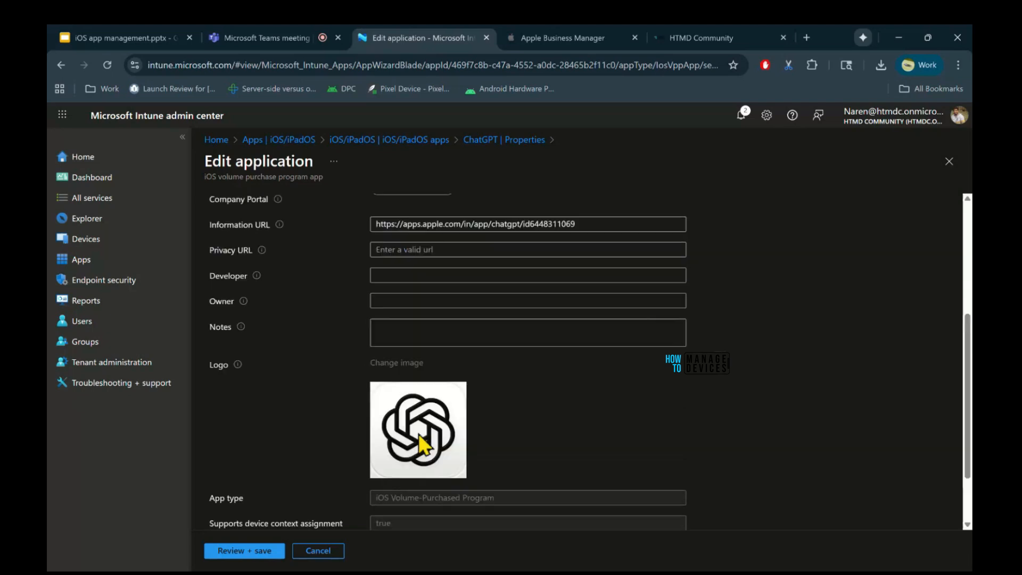
scroll(701, 333, "up", 1)
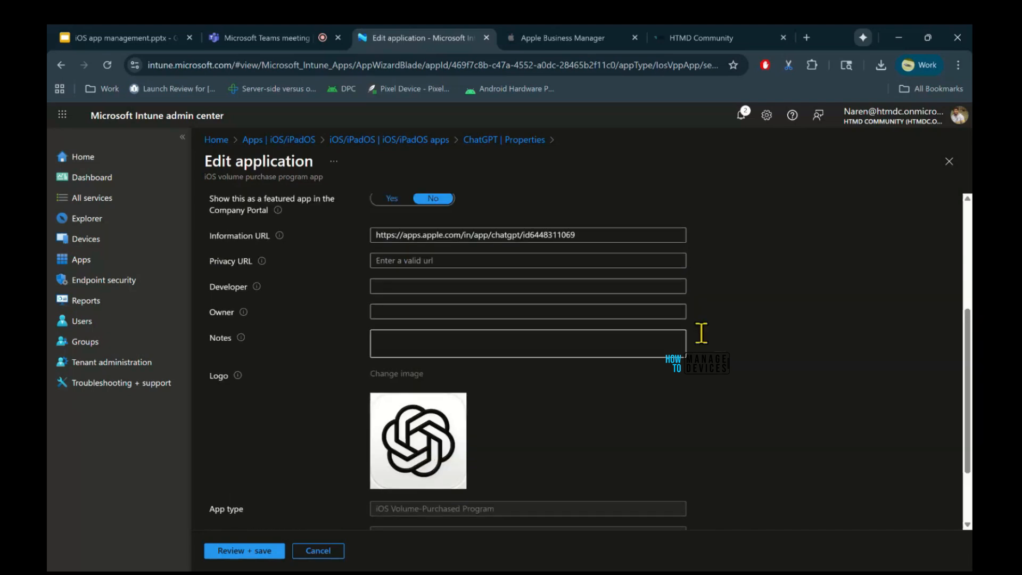
left_click(949, 162)
Edit the ChatGPT app's assignments from its properties and save them.
scroll(641, 435, "down", 2)
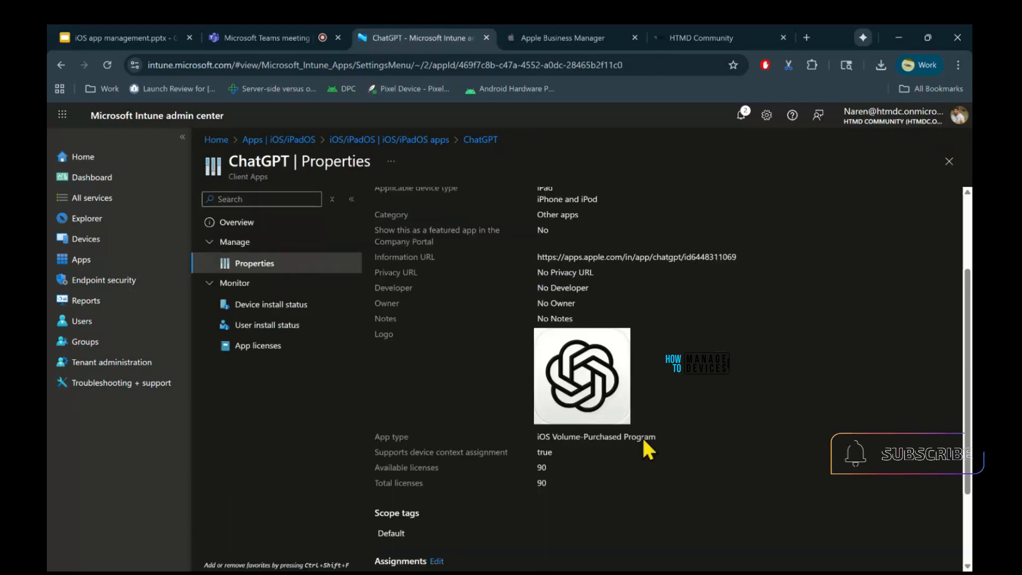
scroll(641, 436, "down", 2)
left_click(433, 453)
left_click(228, 550)
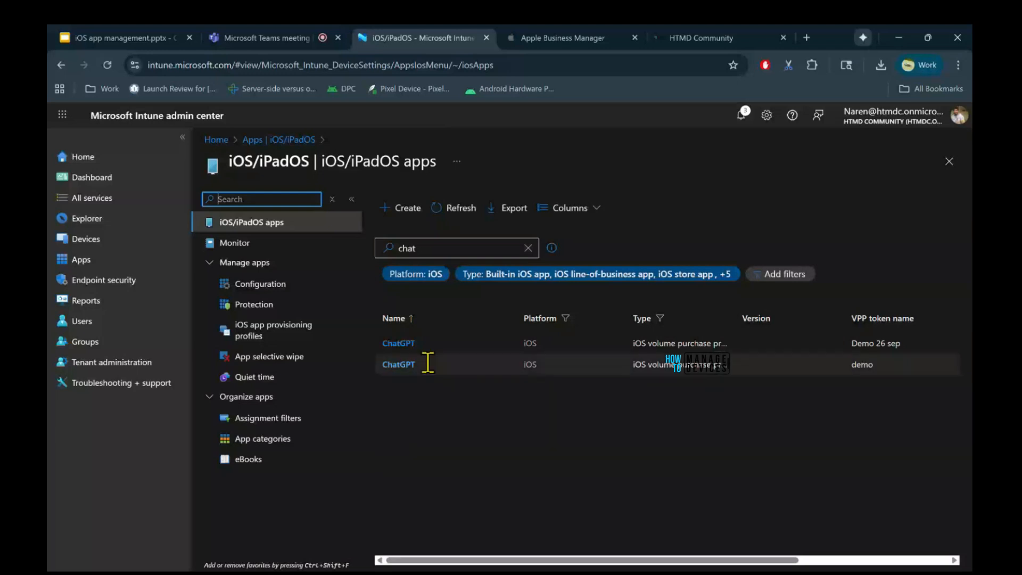
Reopen the Demo 26 sep ChatGPT app and examine its overview essentials, device status and user status.
left_click(406, 364)
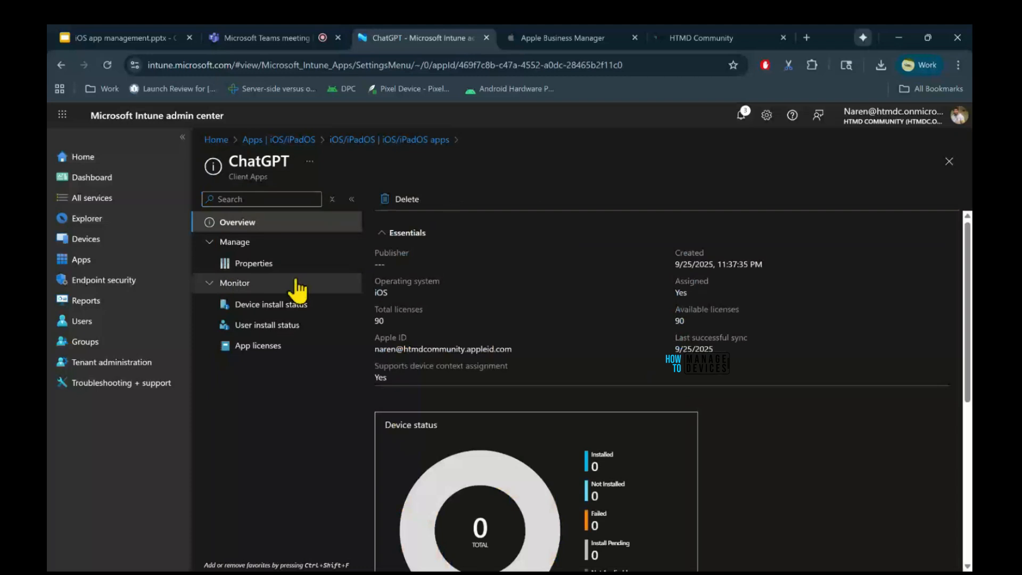
scroll(785, 467, "down", 1)
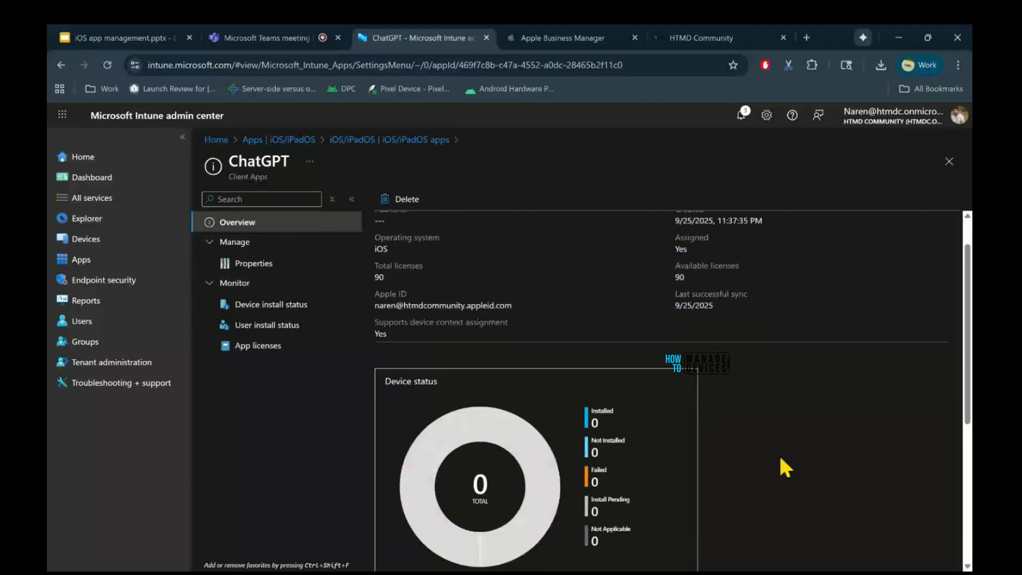
scroll(654, 411, "down", 2)
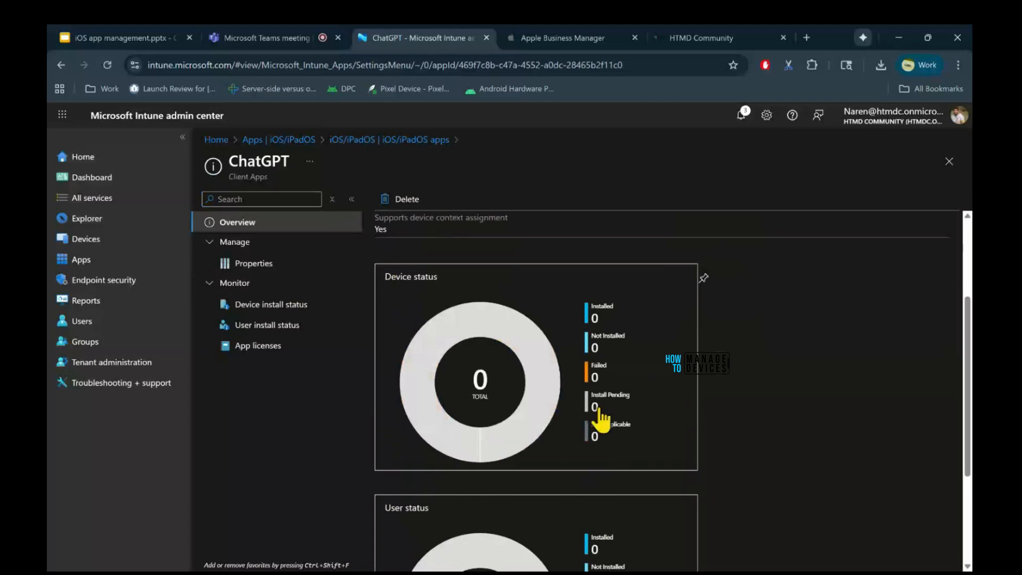
scroll(600, 421, "down", 3)
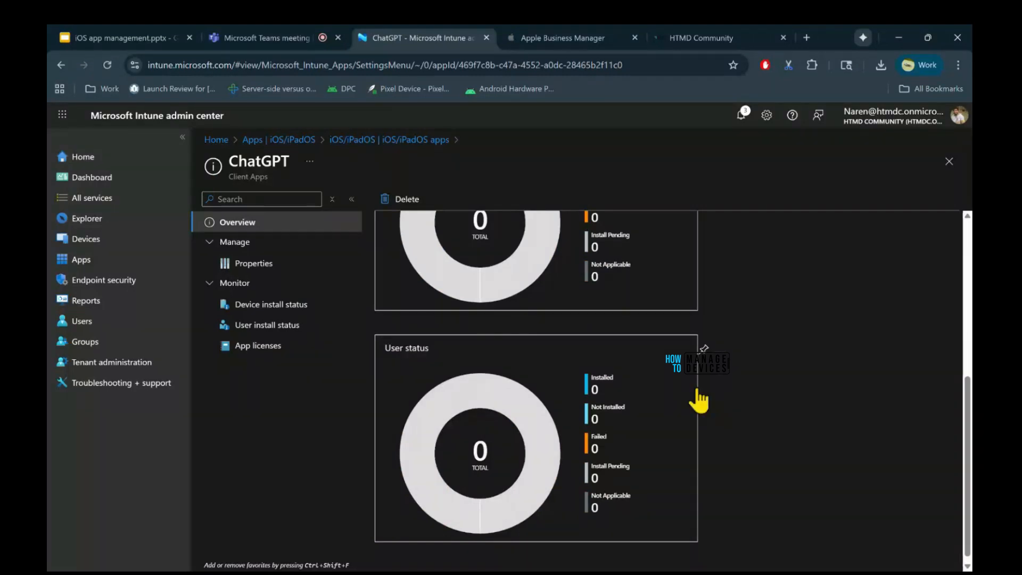
scroll(798, 413, "up", 3)
scroll(799, 413, "up", 2)
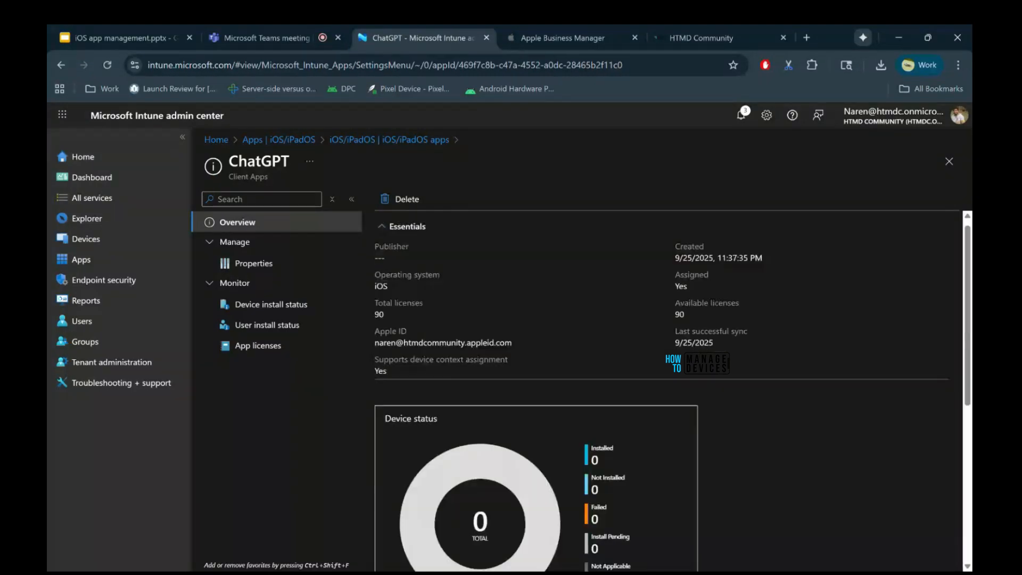
Review ChatGPT's device install status, user install status and app licenses, and return to the iOS/iPadOS apps list.
left_click(280, 313)
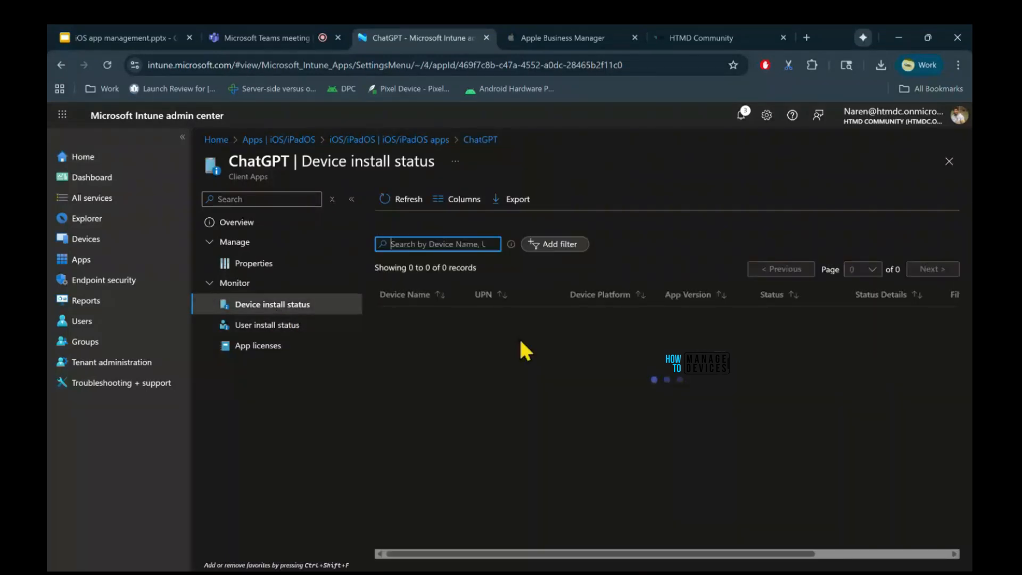
left_click(307, 317)
left_click(286, 349)
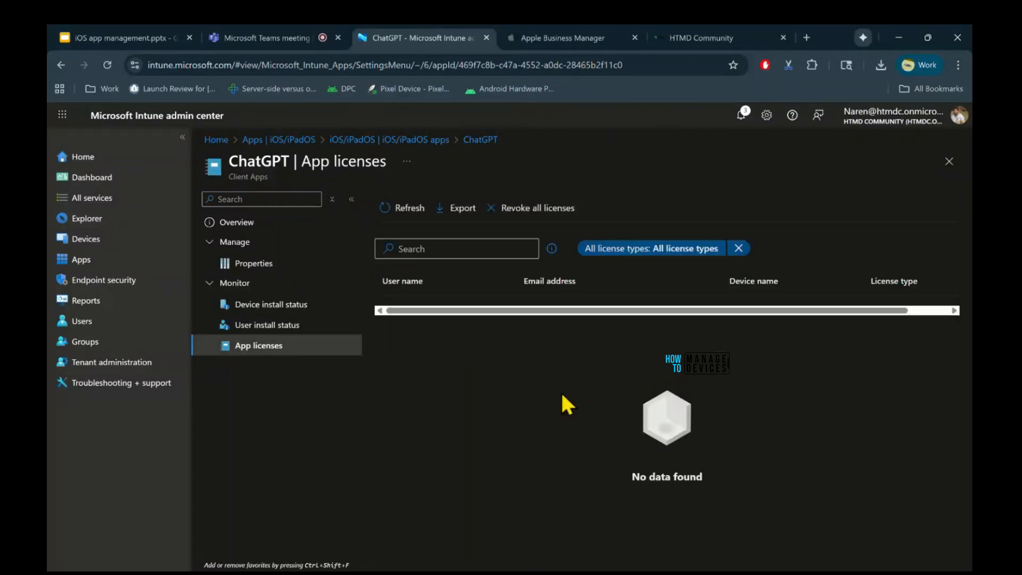
left_click(950, 161)
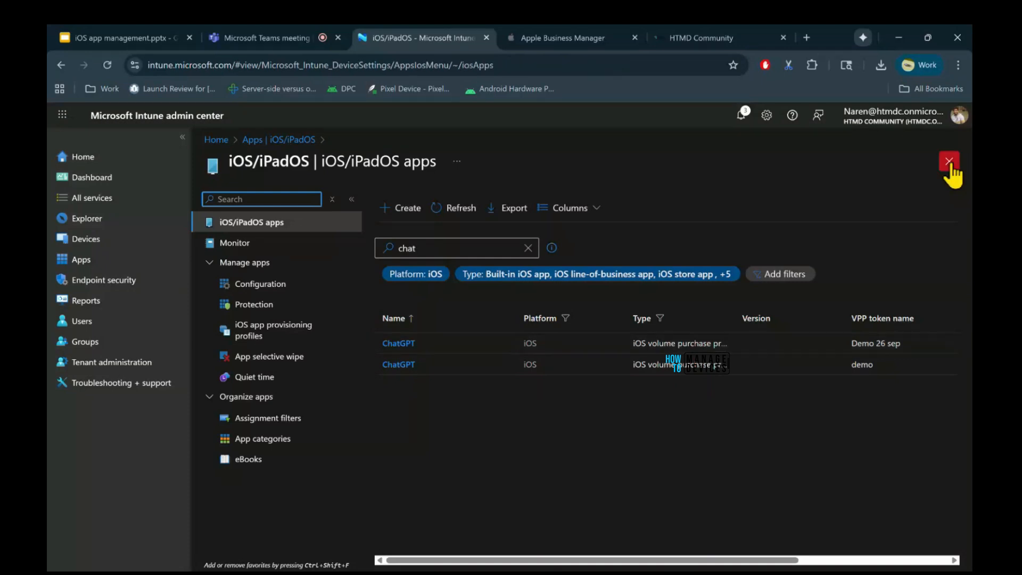